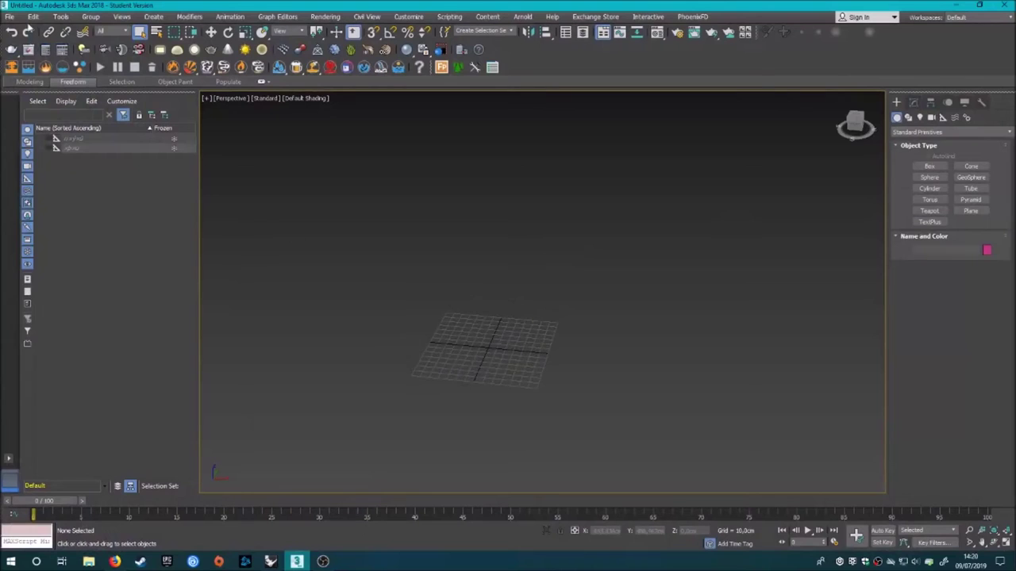
Start opening a file, dismiss the save prompt, and browse Desktop > Progetti Cura > Progetti STL
click(20, 60)
click(557, 297)
click(9, 16)
mouse_move(29, 73)
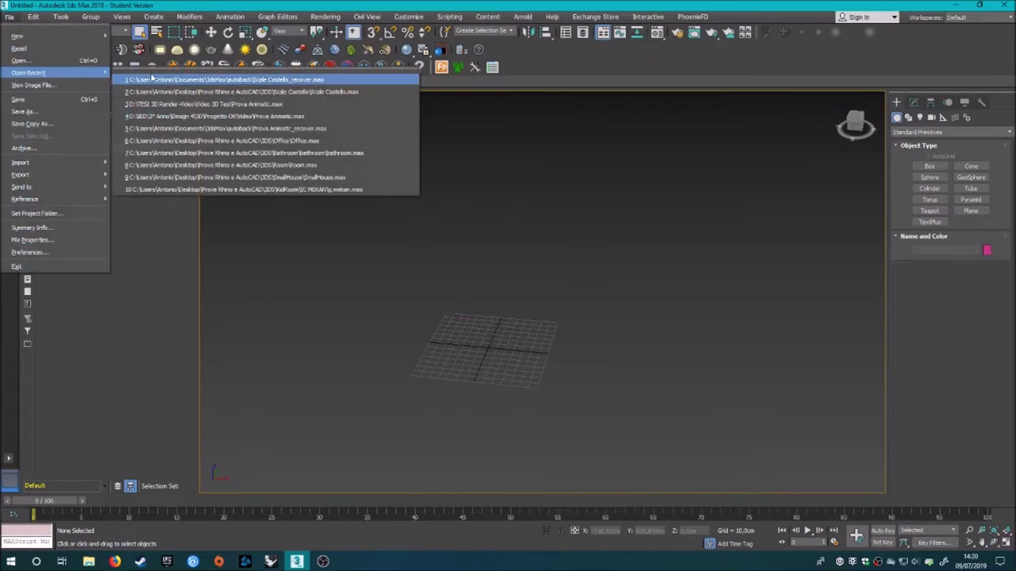
click(19, 61)
click(503, 295)
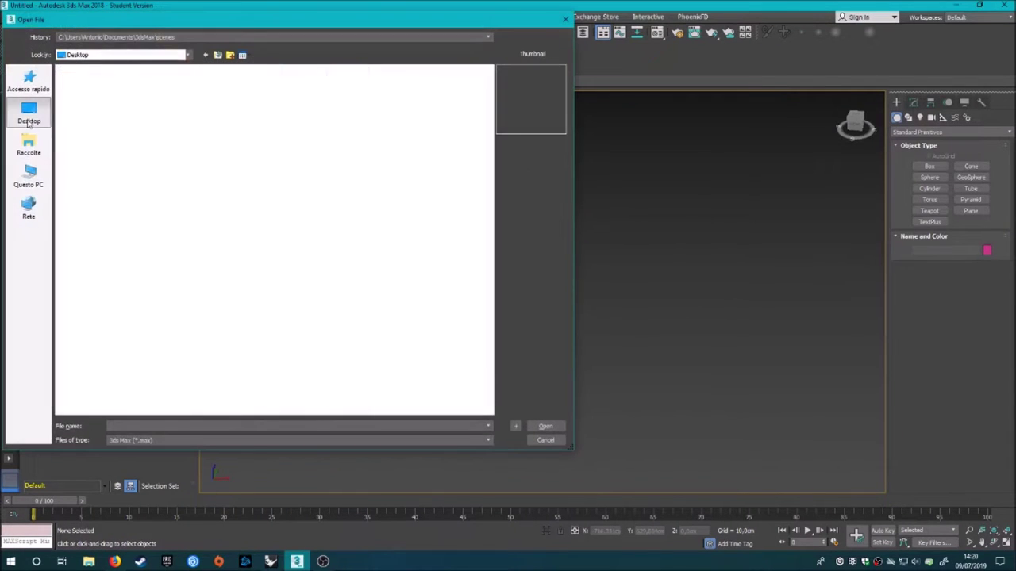
double_click(334, 301)
double_click(140, 119)
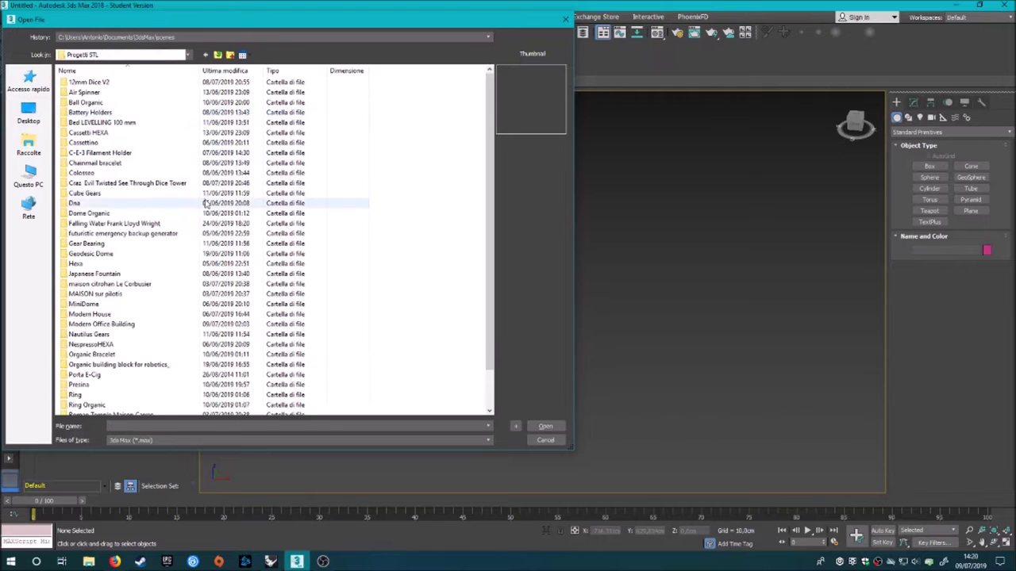
scroll(141, 206, down, 2)
In the maison citrohan Le Corbusier folder, show All files and import the maison_citrohan STL
click(115, 245)
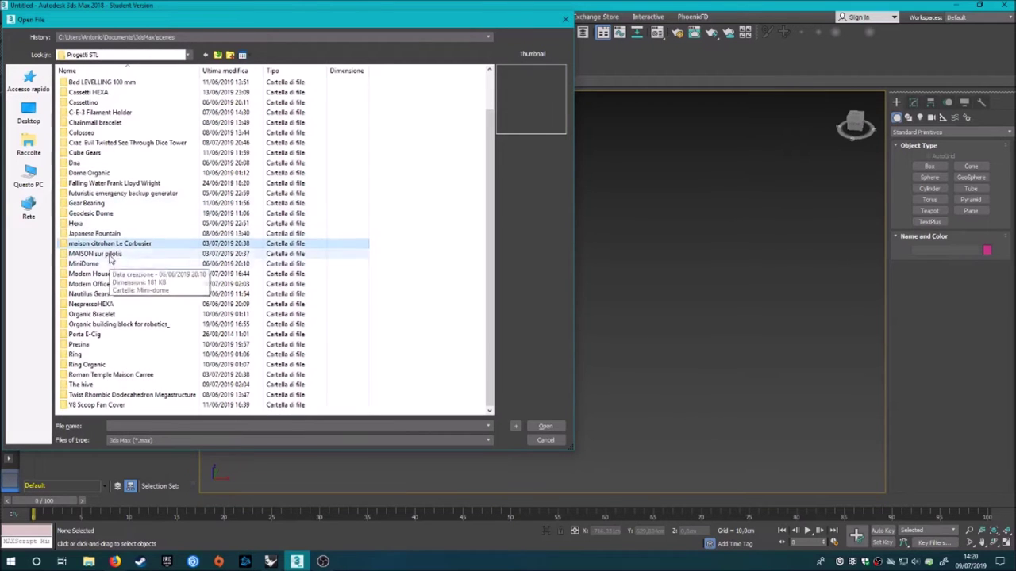
double_click(111, 245)
click(140, 442)
click(139, 462)
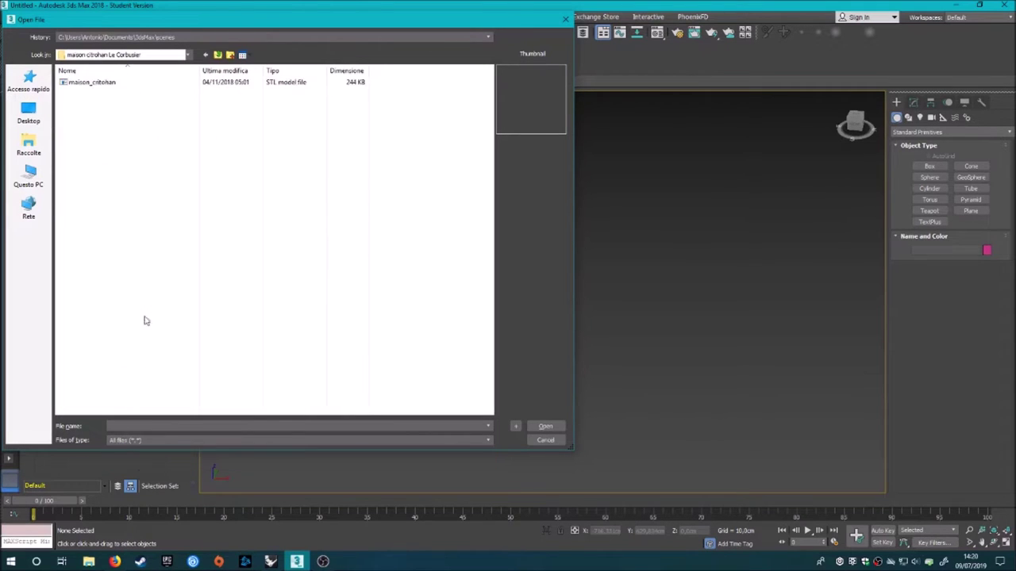
double_click(111, 86)
click(525, 366)
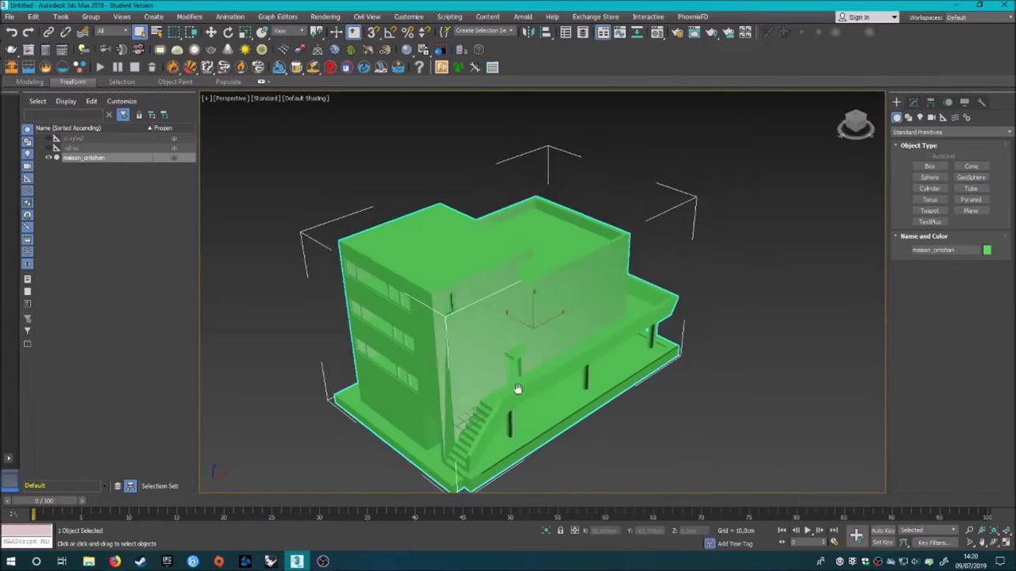
Load the Preset OK Sim render preset in Render Setup, making V-Ray Adv 3.60.03 the renderer
mouse_move(556, 330)
alt+middle_down()
mouse_move(421, 334)
mouse_move(636, 35)
alt+middle_up()
key(F10)
click(889, 128)
click(881, 150)
click(513, 518)
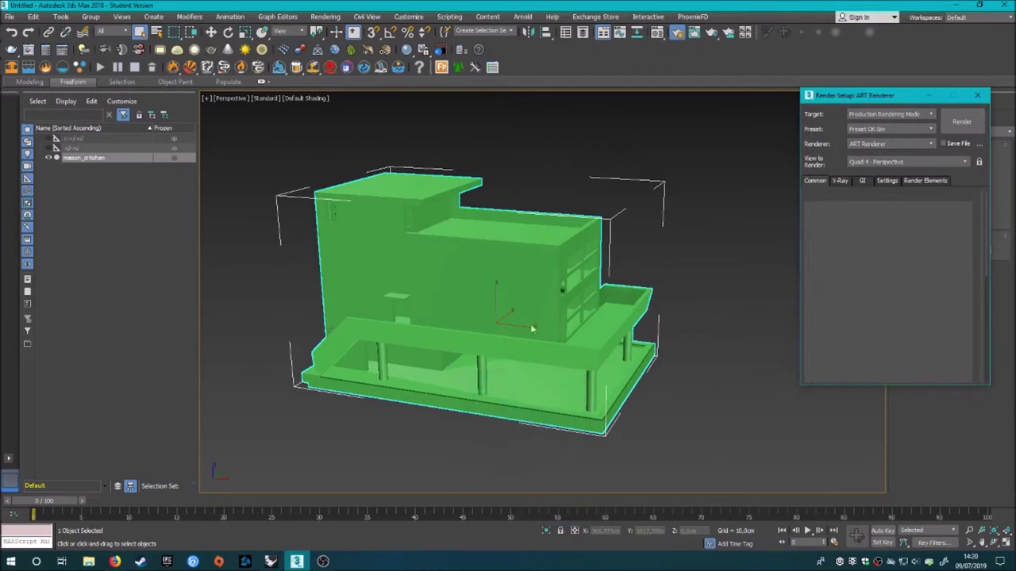
Expand the Environment rollout on the V-Ray tab and open Environment and Effects
click(846, 181)
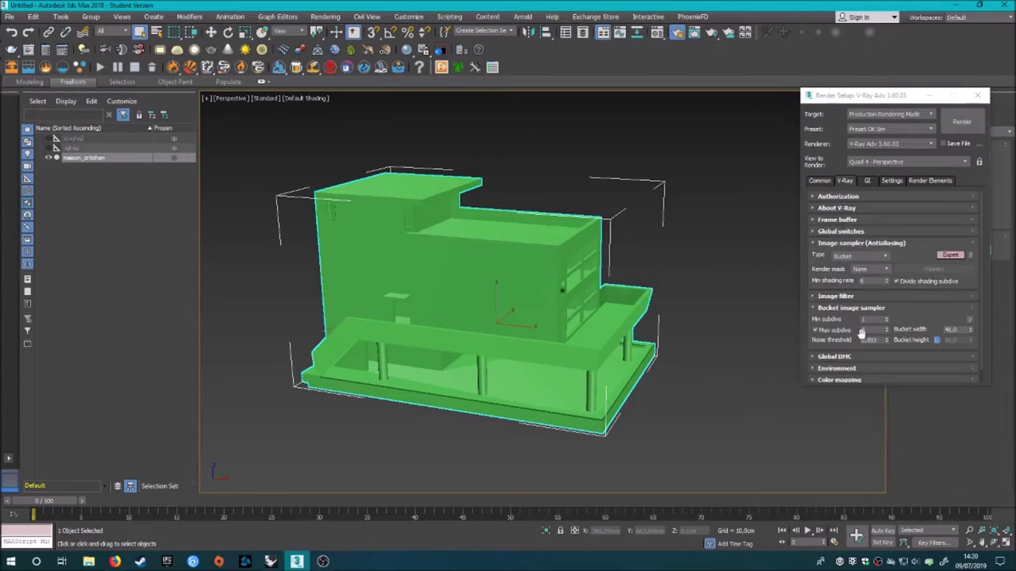
click(832, 308)
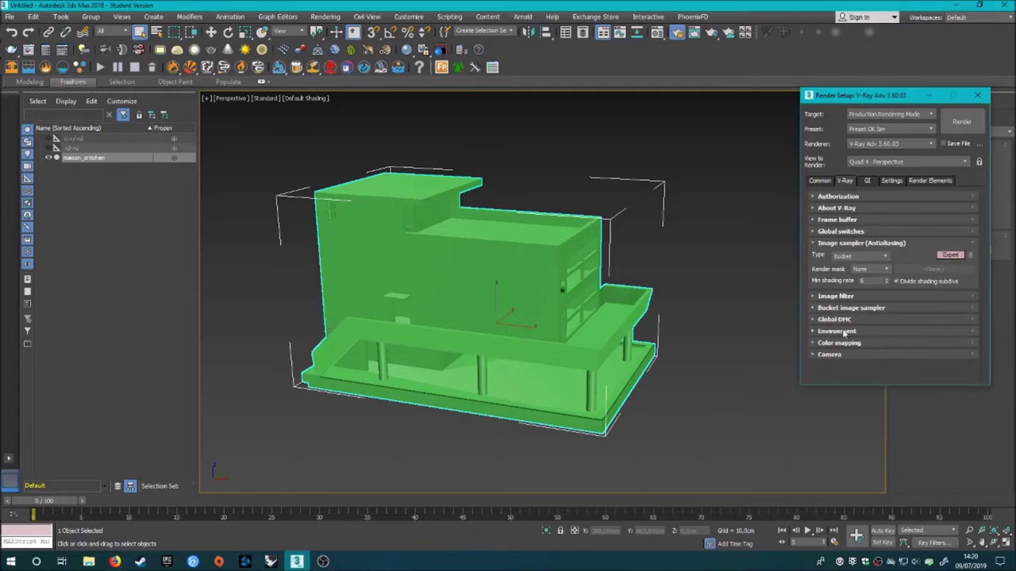
click(841, 332)
key(8)
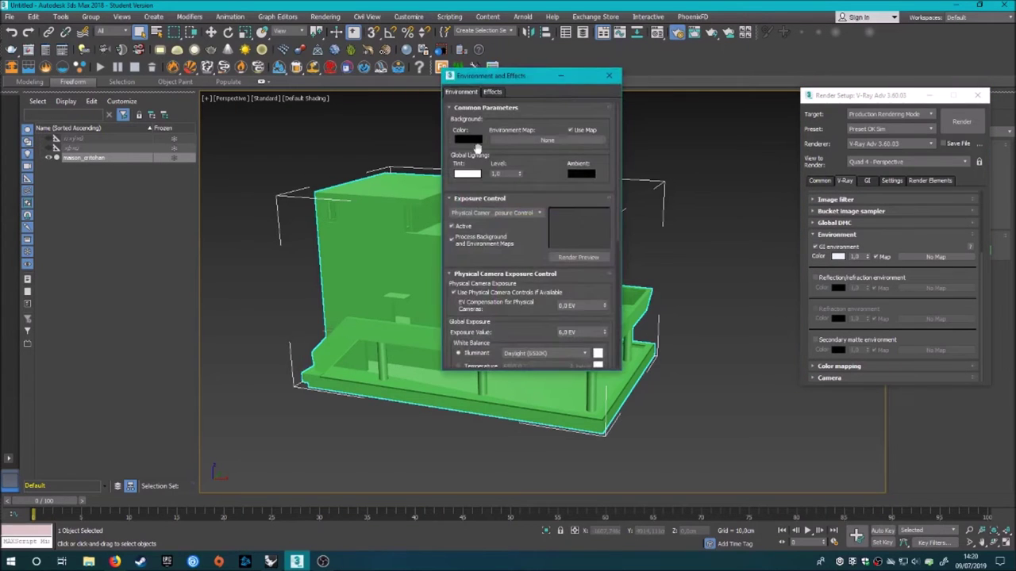
Open the Material Editor and activate an empty material slot
key(m)
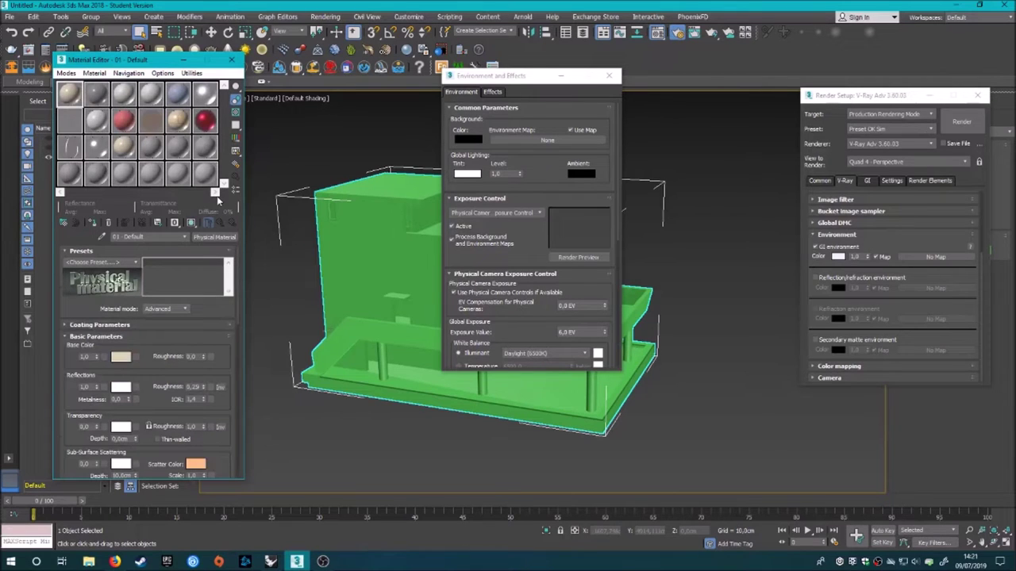
click(205, 173)
alt+middle_drag(605, 454, 546, 394)
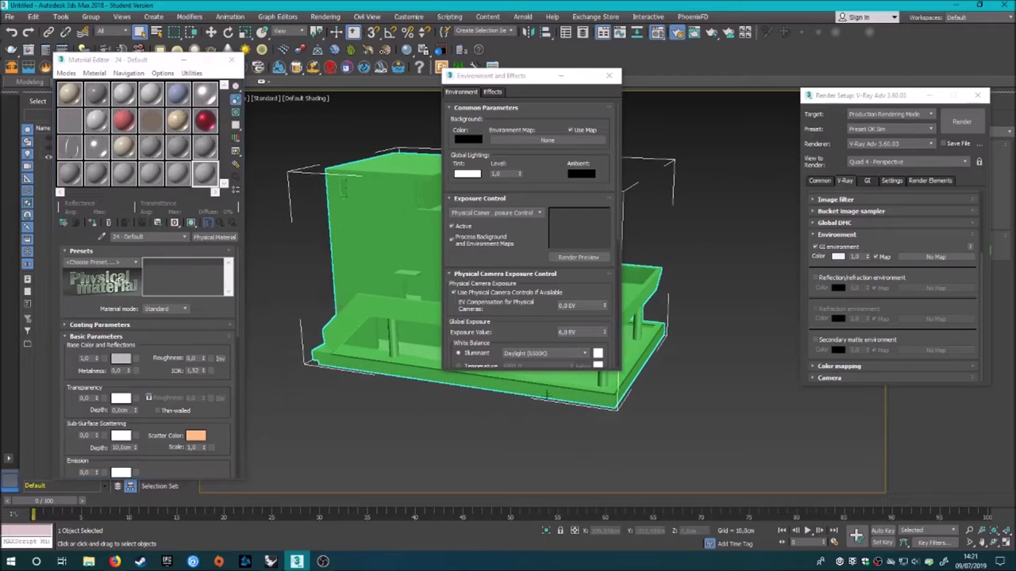
Create a VRay dome light, VRayLight001, below the house and show its Modify parameters
click(939, 94)
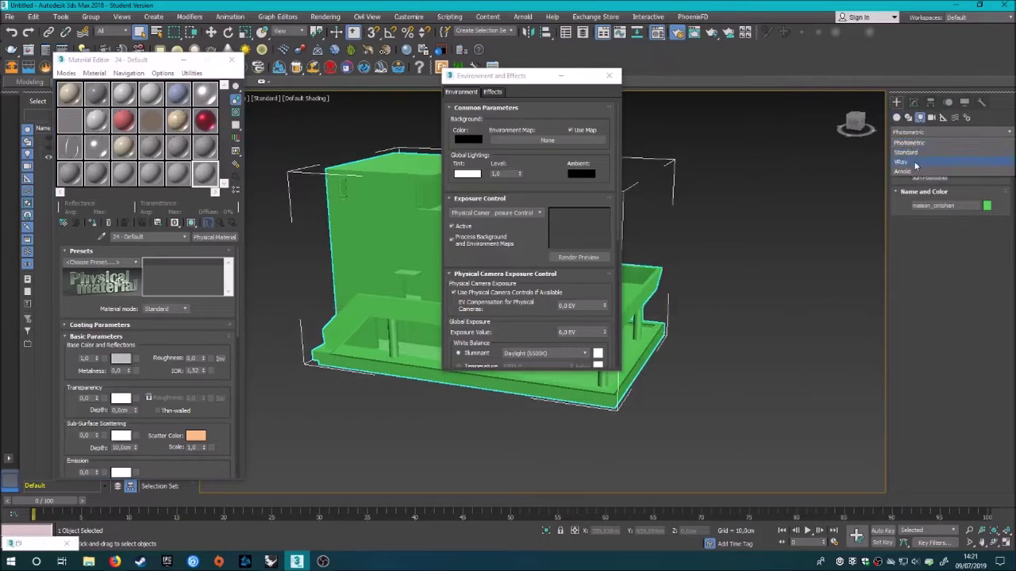
click(929, 166)
click(668, 433)
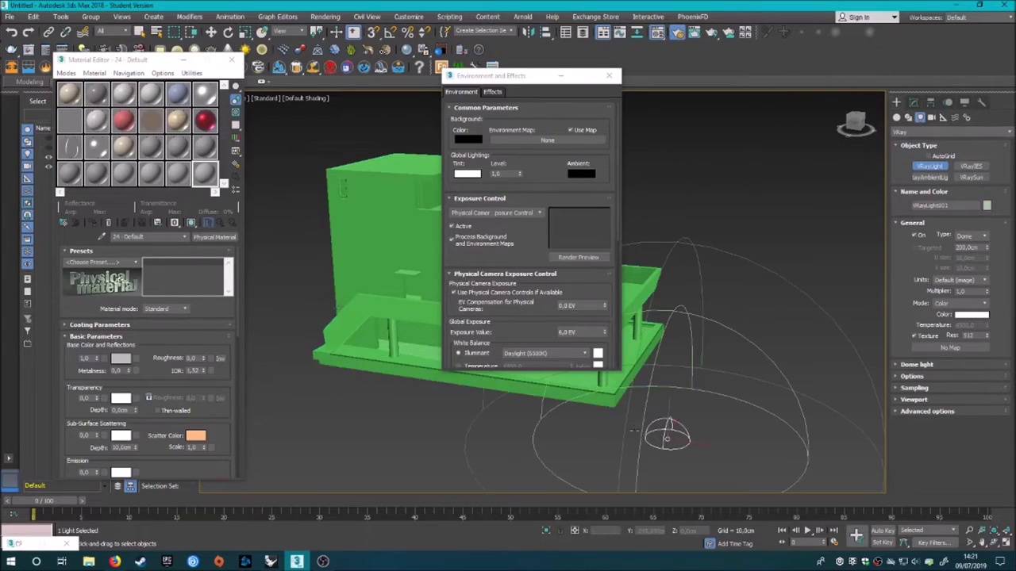
alt+middle_drag(668, 433, 405, 406)
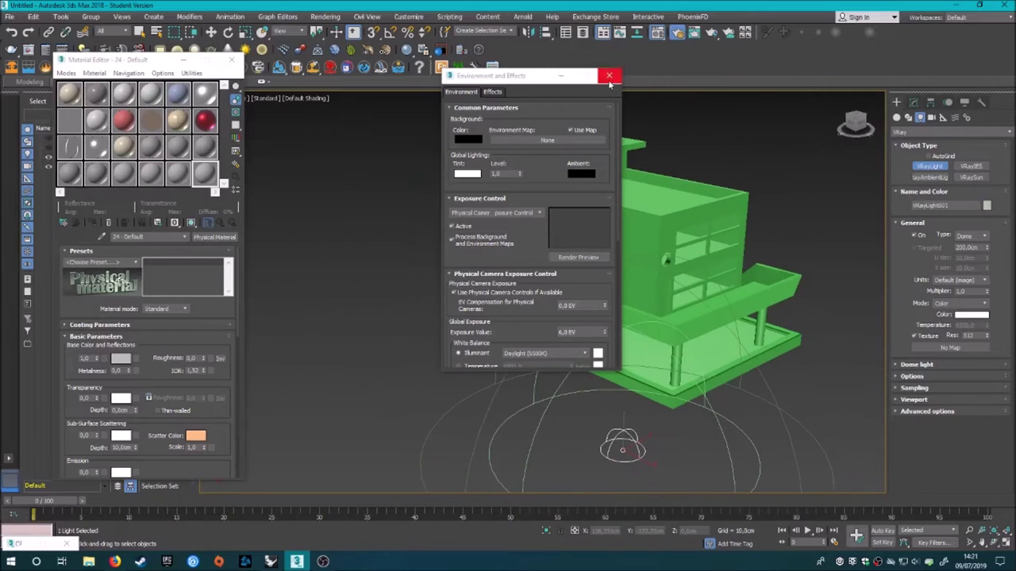
click(913, 103)
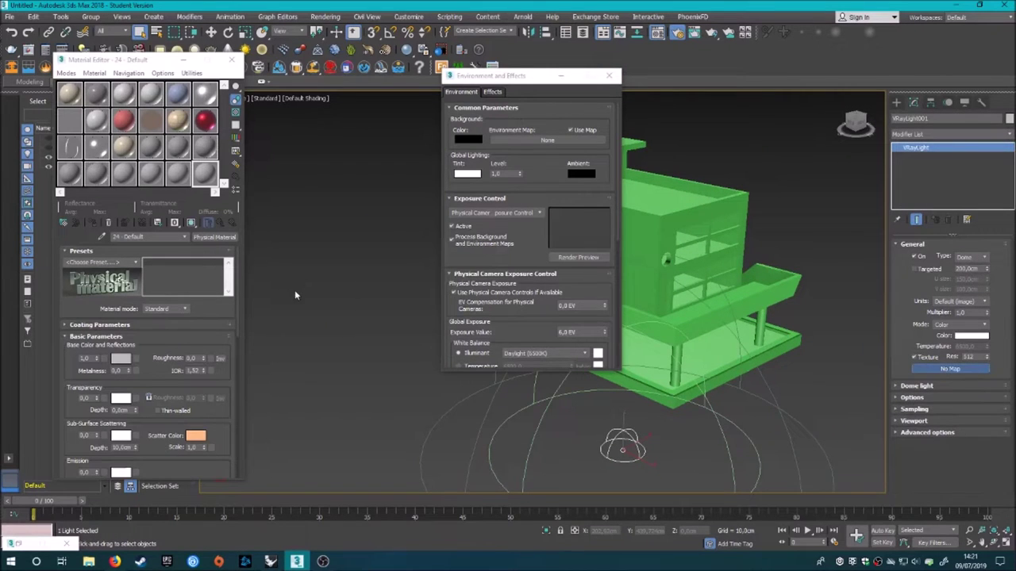
scroll(444, 268, down, 10)
scroll(436, 286, down, 5)
Give the dome light a VRayHDRI texture and browse to the materiali > Skies HDR folder
click(427, 309)
scroll(434, 383, down, 3)
double_click(429, 395)
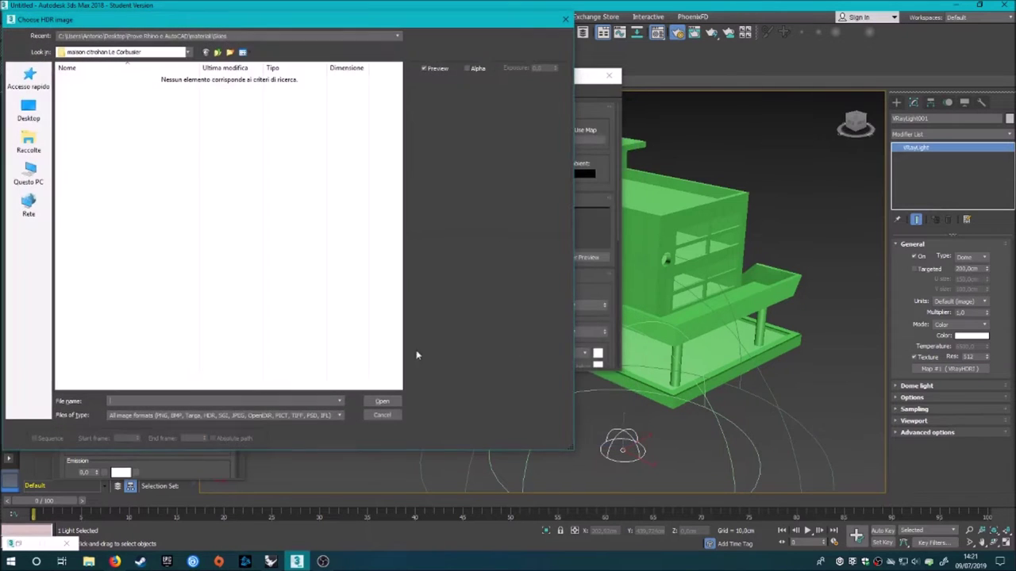
click(29, 115)
scroll(159, 206, down, 3)
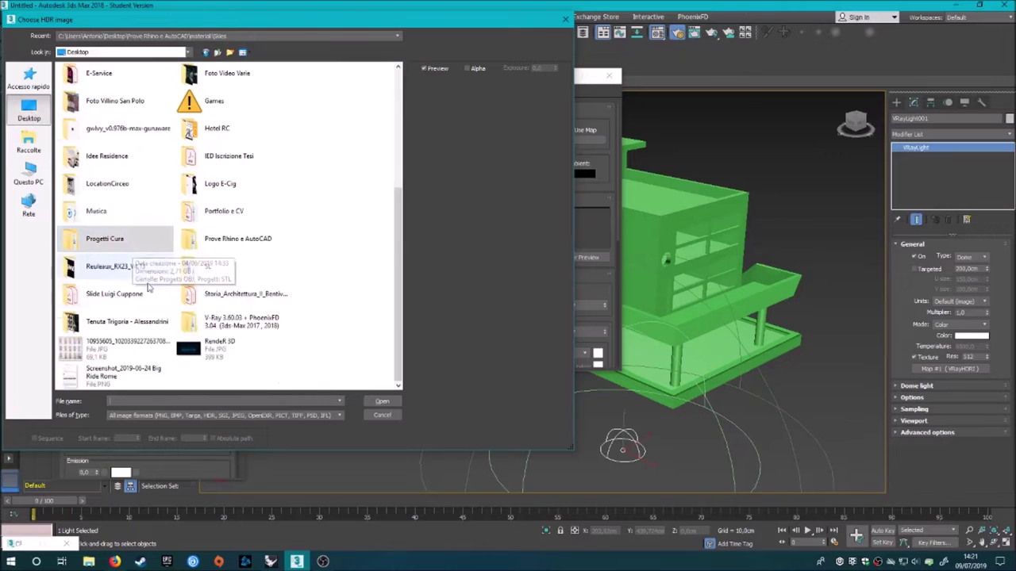
double_click(238, 238)
double_click(80, 99)
double_click(363, 91)
Load the satara night sky HDR image into the VRayHDRI map
click(85, 170)
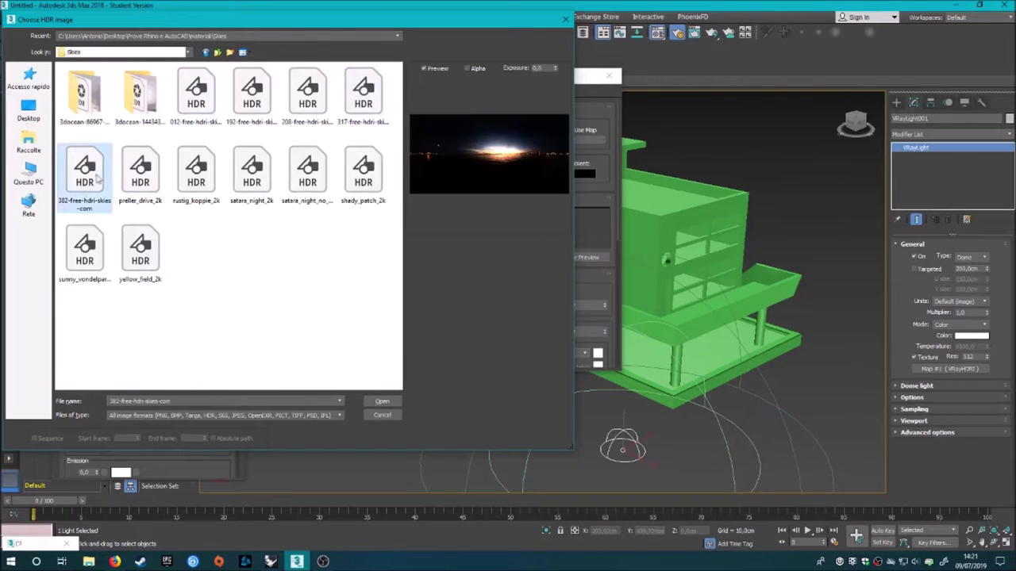
key(Right)
key(Up)
key(Right)
key(Right)
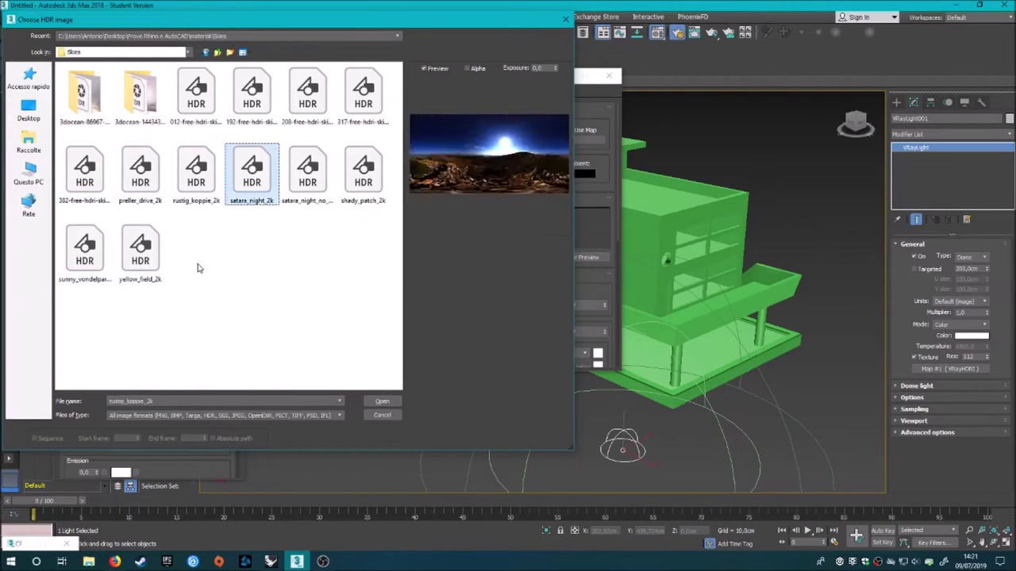
key(Right)
key(Return)
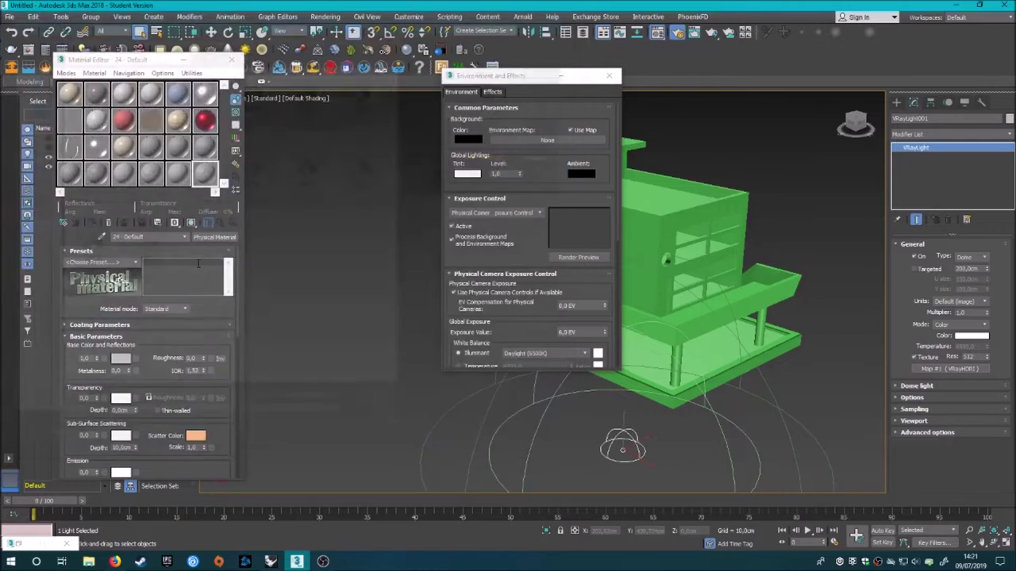
Instance Map #1 into a material slot, the Environment Map and the V-Ray GI environment
drag(472, 308, 205, 173)
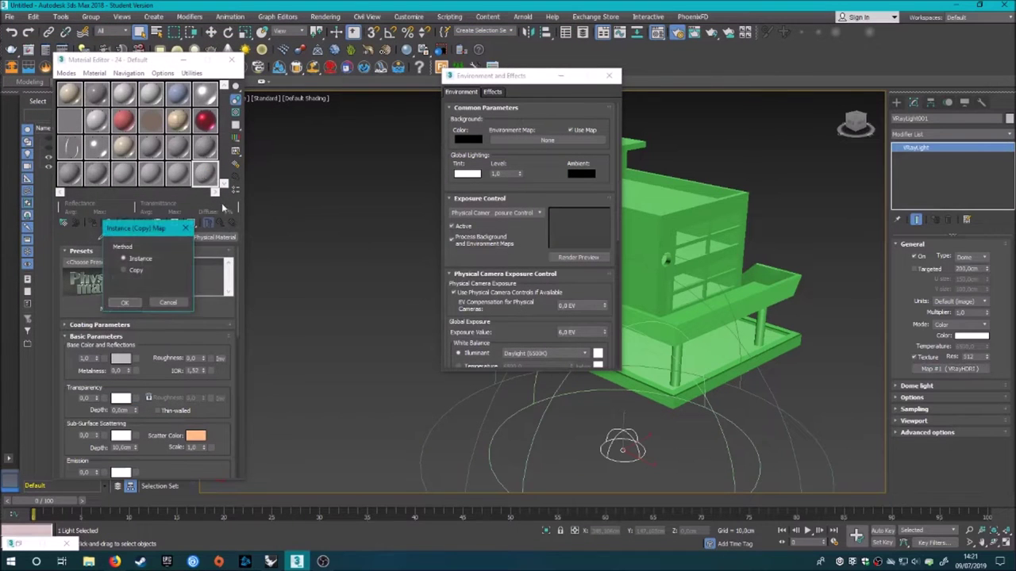
click(117, 306)
key(F10)
drag(204, 173, 547, 139)
click(508, 260)
drag(205, 173, 934, 256)
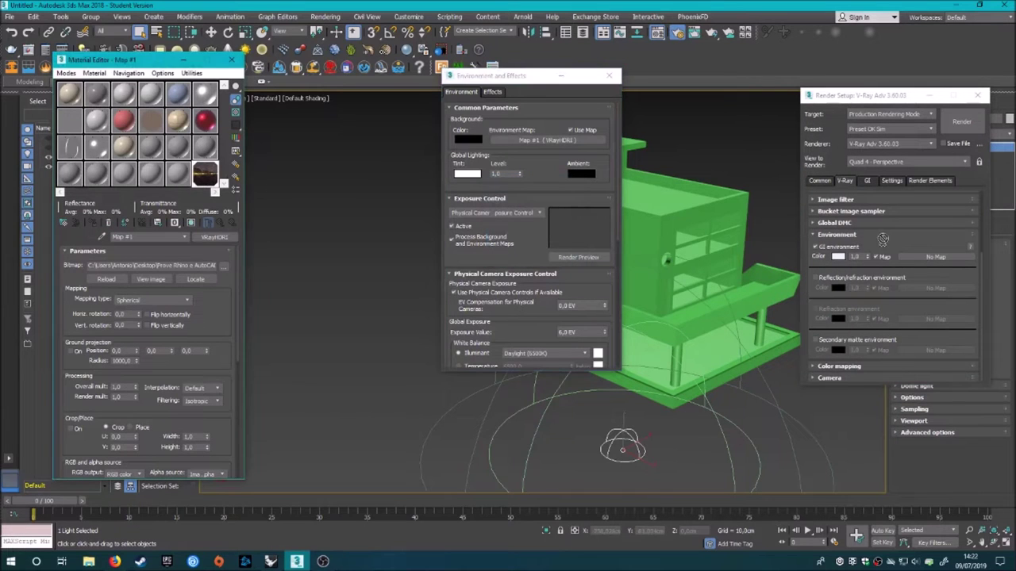
click(876, 275)
Close Environment and Effects, deselect the light, and pick an unused material slot
click(609, 75)
click(362, 211)
middle_drag(362, 211, 346, 243)
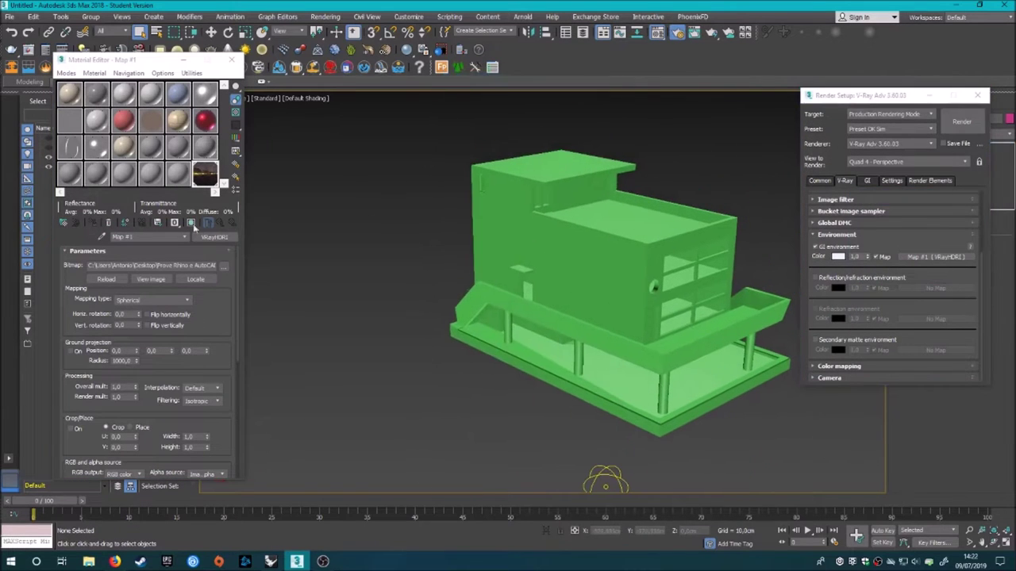
click(69, 173)
click(211, 237)
scroll(433, 318, up, 3)
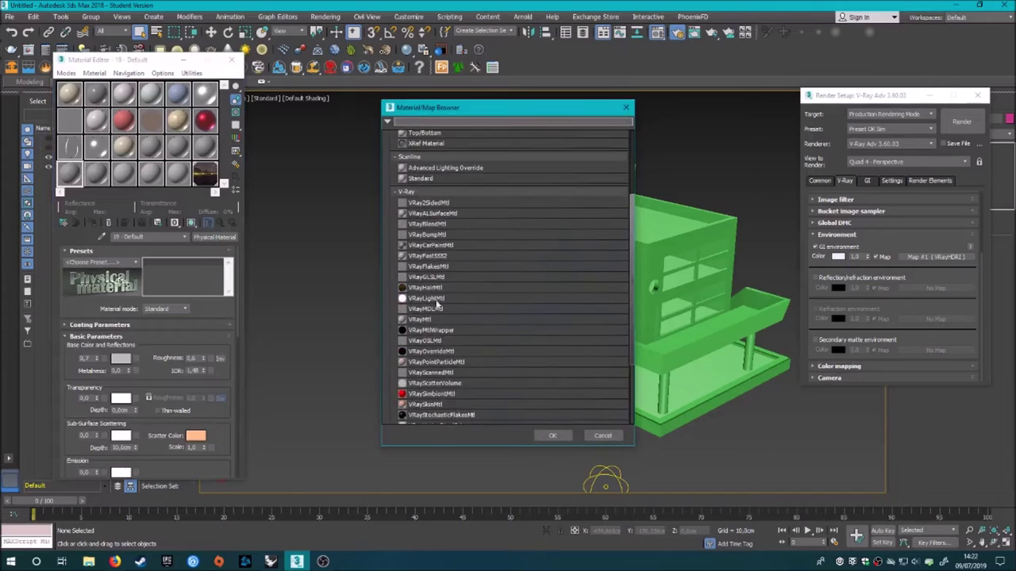
Create a VRayMtl named base and assign it to the house, turning it grey
double_click(435, 317)
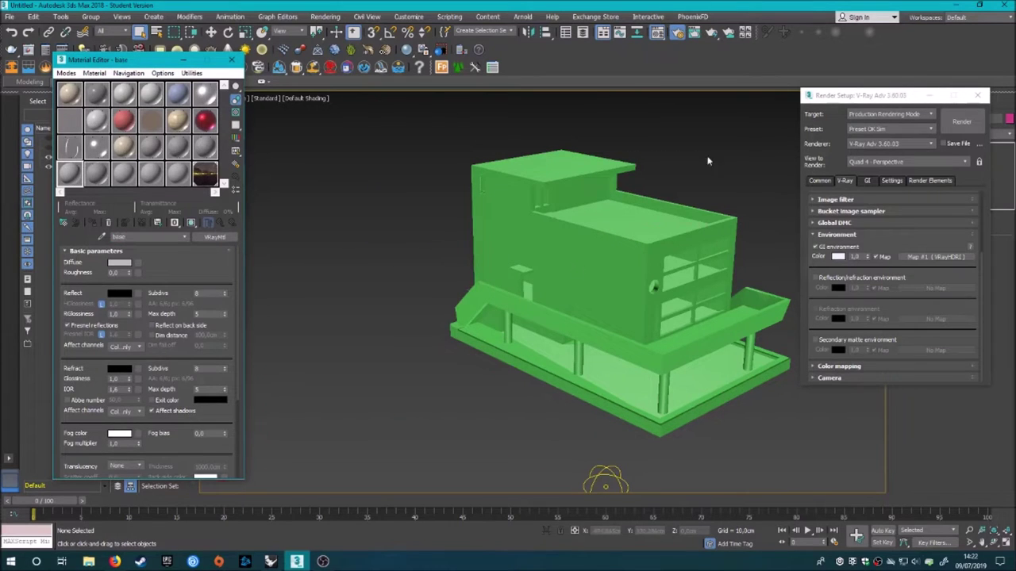
click(603, 302)
scroll(603, 302, down, 5)
drag(658, 227, 386, 431)
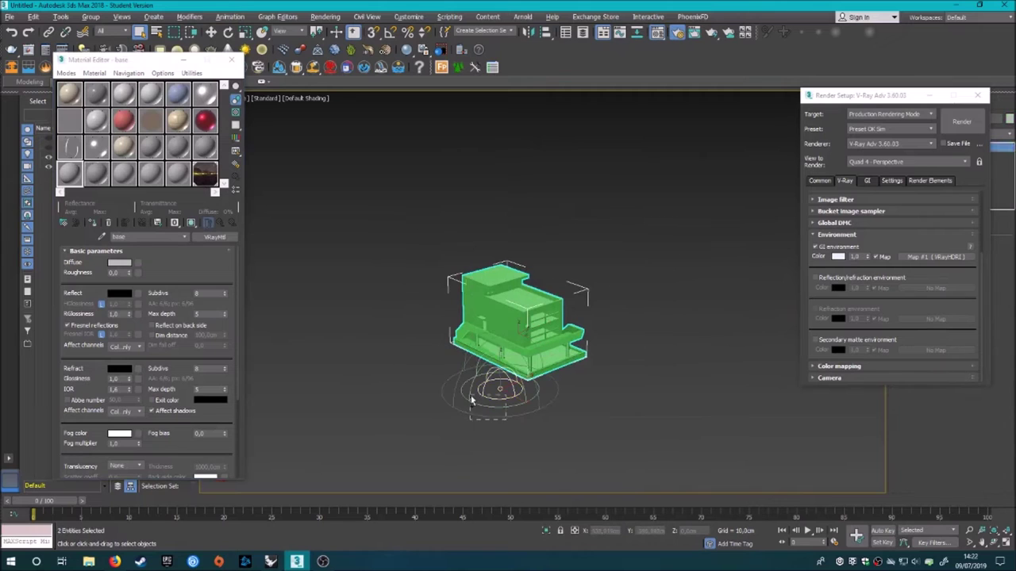
click(422, 400)
scroll(536, 345, up, 4)
scroll(537, 345, up, 4)
middle_drag(536, 345, 493, 347)
click(11, 17)
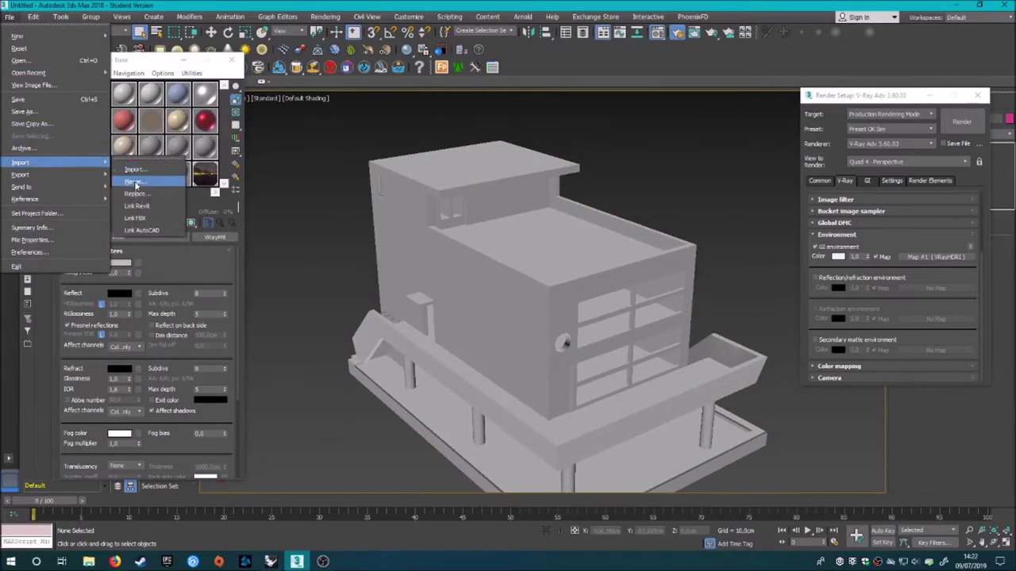
Merge the RP_Man_Dennis_0263_30k figure from the Persone > B man folder
click(143, 175)
double_click(119, 328)
double_click(90, 106)
double_click(308, 95)
double_click(69, 97)
click(73, 89)
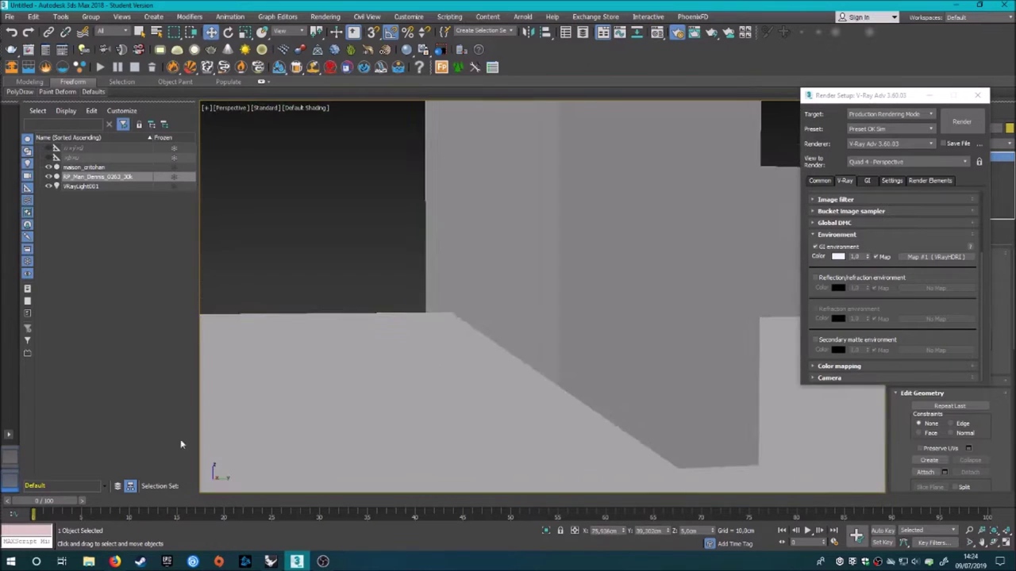
scroll(500, 387, down, 5)
scroll(500, 386, up, 5)
Turn on vertex snapping and move the figure onto the roof terrace
mouse_move(500, 386)
alt+middle_down()
mouse_move(492, 318)
mouse_move(581, 298)
mouse_move(353, 295)
mouse_move(364, 286)
alt+middle_up()
key(s)
scroll(366, 294, up, 5)
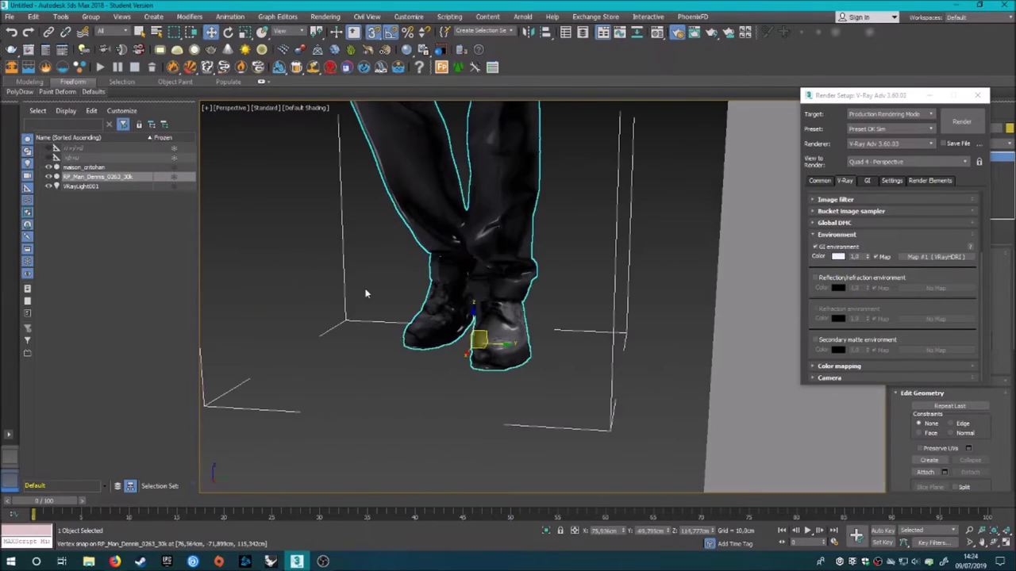
scroll(479, 369, down, 5)
drag(478, 369, 558, 267)
scroll(383, 265, up, 5)
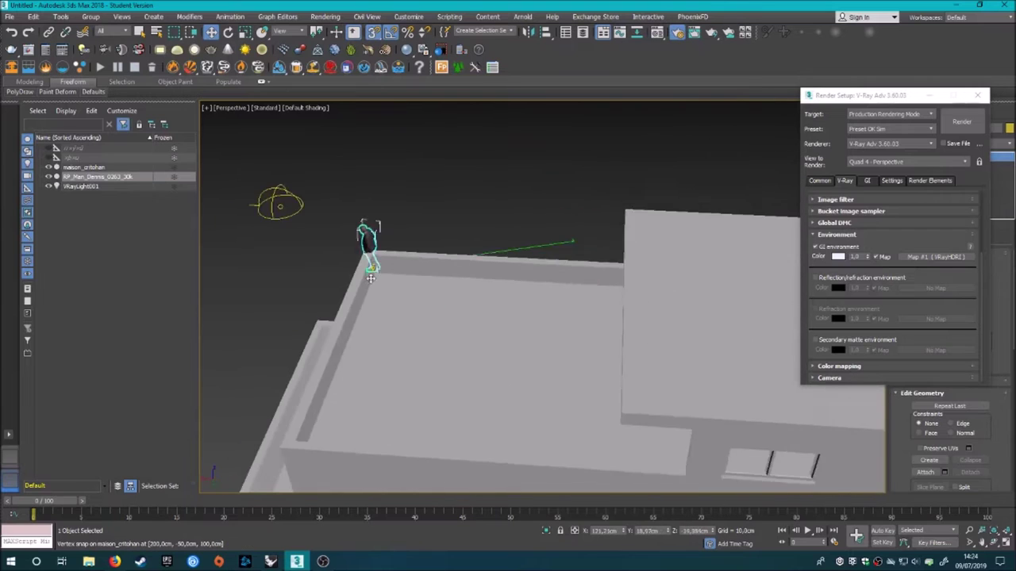
alt+middle_drag(383, 265, 413, 285)
scroll(413, 286, down, 5)
mouse_move(476, 333)
alt+middle_down()
mouse_move(536, 344)
mouse_move(543, 320)
alt+middle_up()
scroll(542, 321, up, 5)
drag(432, 274, 486, 208)
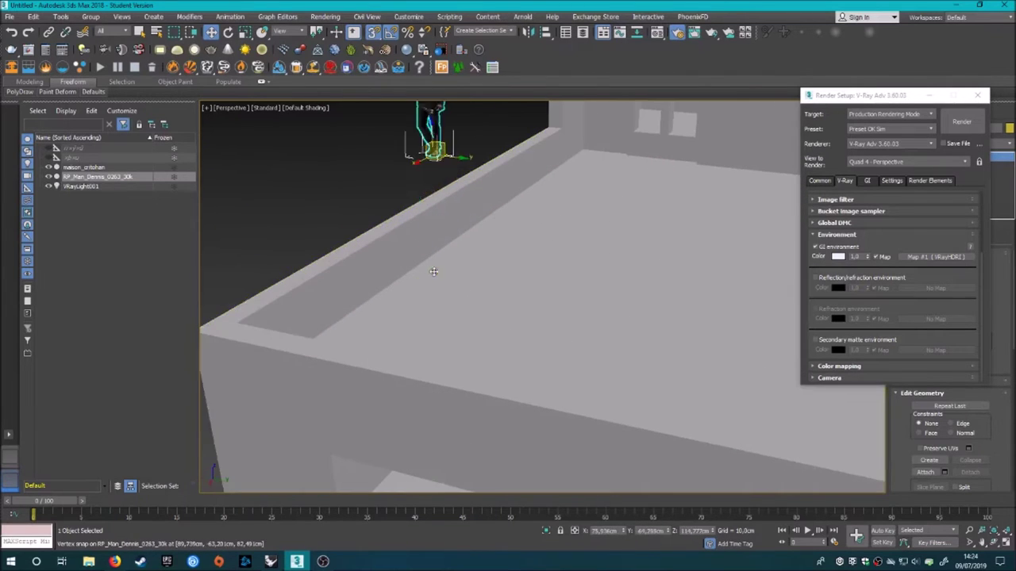
Lower the figure in Front view until its feet rest on the roof
key(t)
key(f)
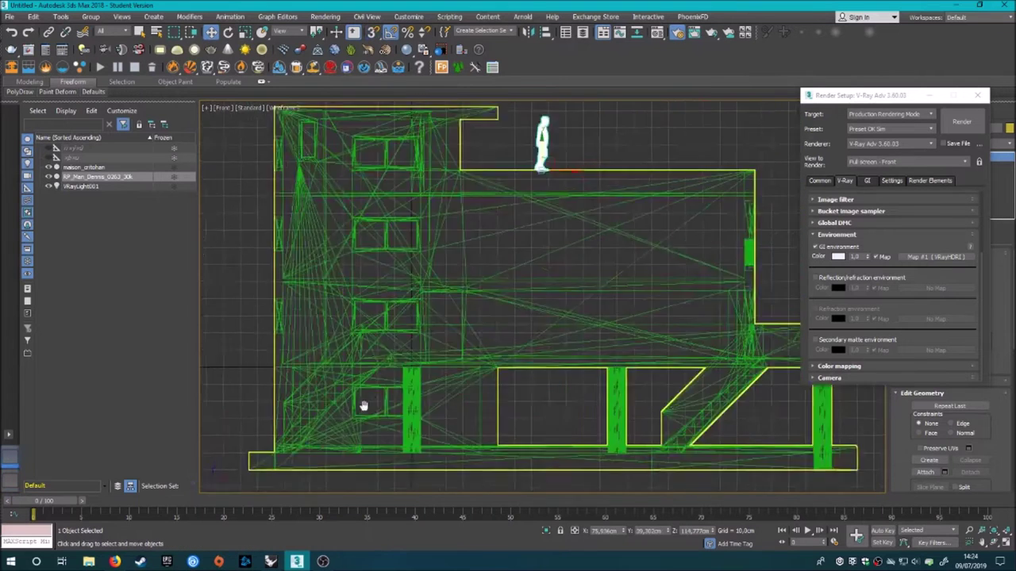
scroll(507, 227, up, 5)
drag(493, 190, 493, 262)
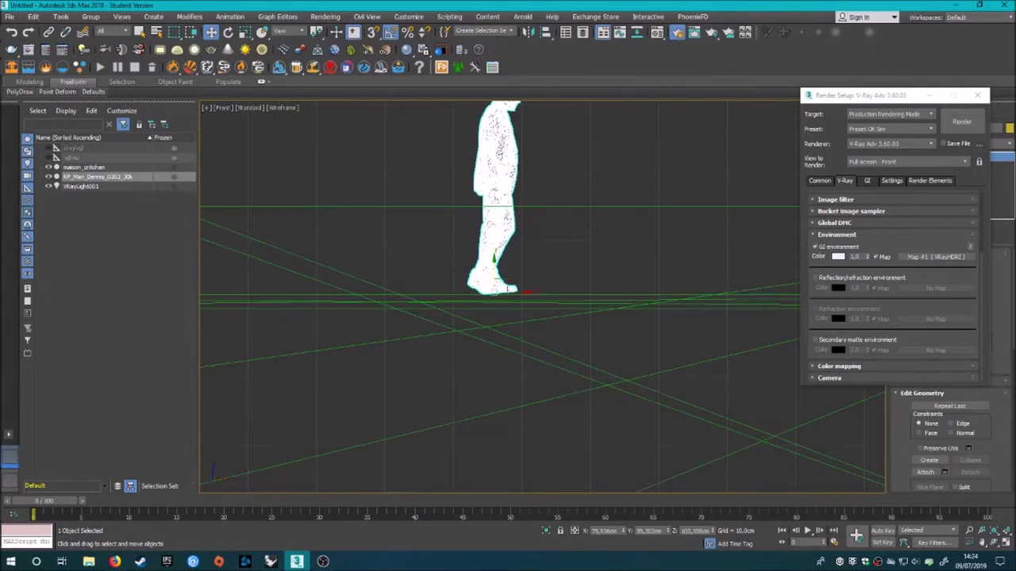
key(p)
key(z)
scroll(531, 316, up, 5)
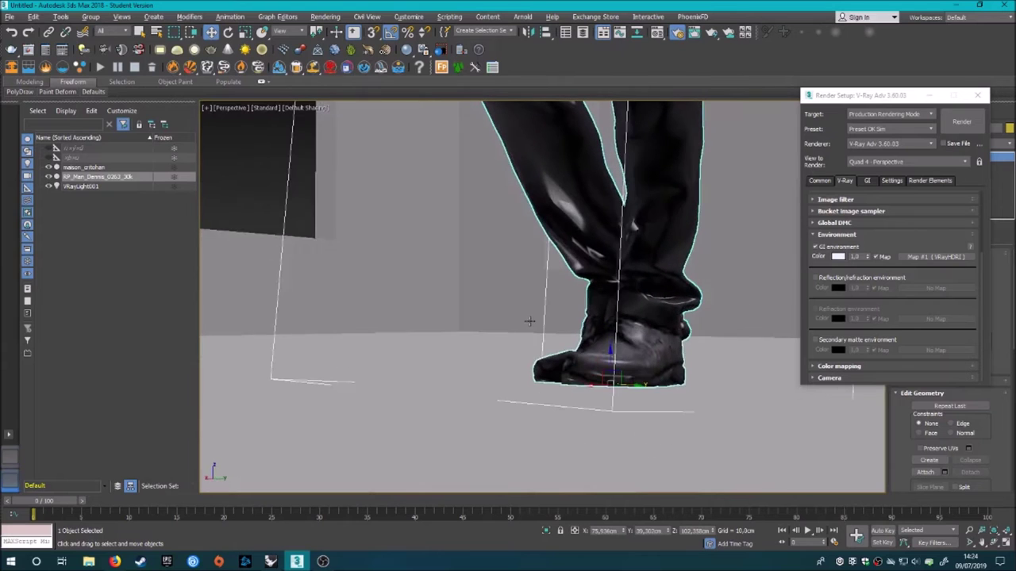
mouse_move(609, 351)
alt+middle_down()
mouse_move(585, 386)
mouse_move(681, 380)
alt+middle_up()
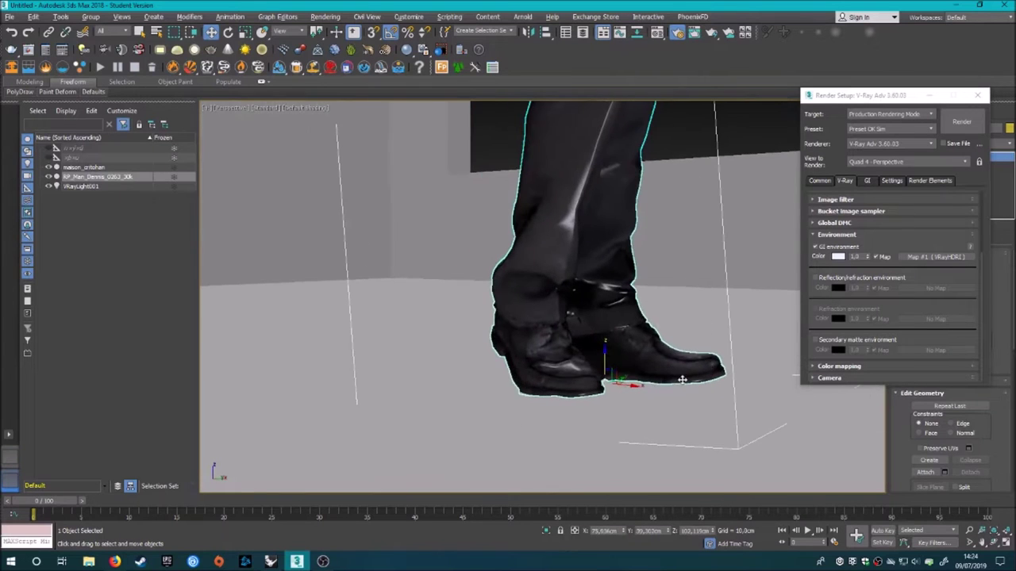
mouse_move(605, 355)
alt+middle_down()
mouse_move(518, 372)
mouse_move(610, 352)
mouse_move(610, 334)
mouse_move(485, 355)
alt+middle_up()
scroll(592, 351, up, 2)
scroll(600, 335, down, 5)
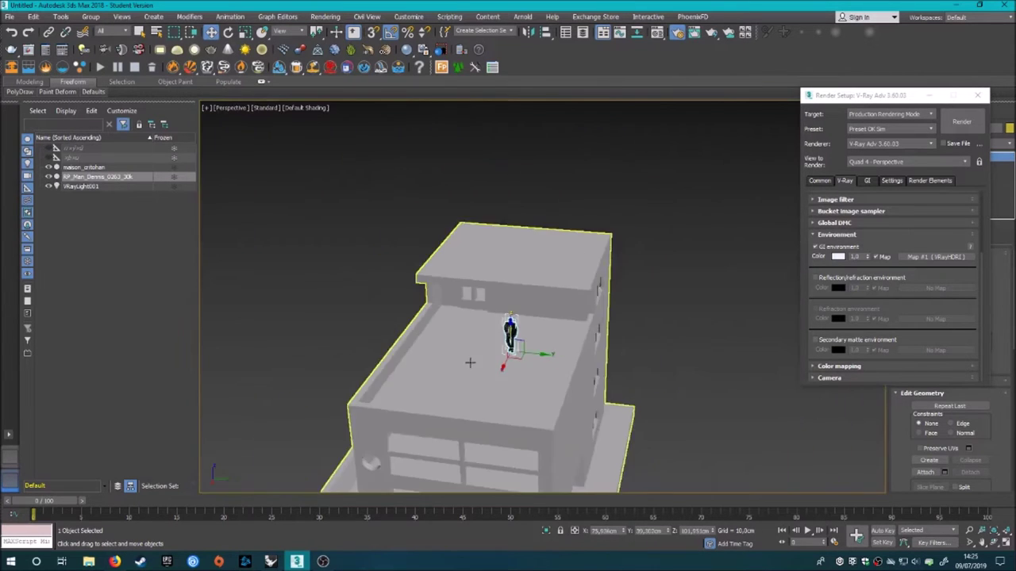
scroll(562, 333, up, 2)
Slide and rotate the figure on the roof, then view the whole building from the top
drag(580, 366, 537, 366)
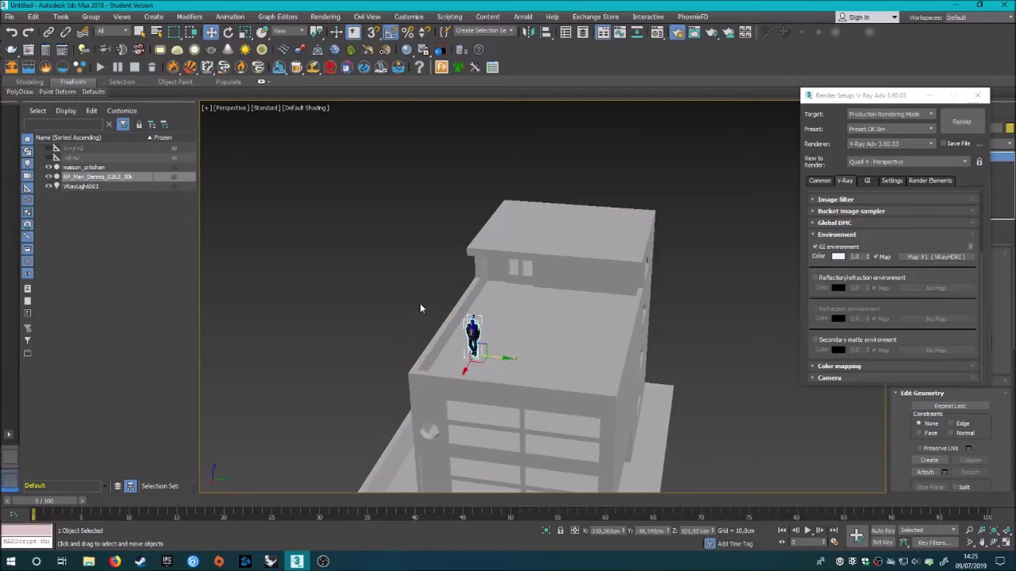
mouse_move(420, 308)
alt+middle_down()
mouse_move(487, 336)
mouse_move(419, 334)
alt+middle_up()
key(e)
scroll(406, 330, up, 4)
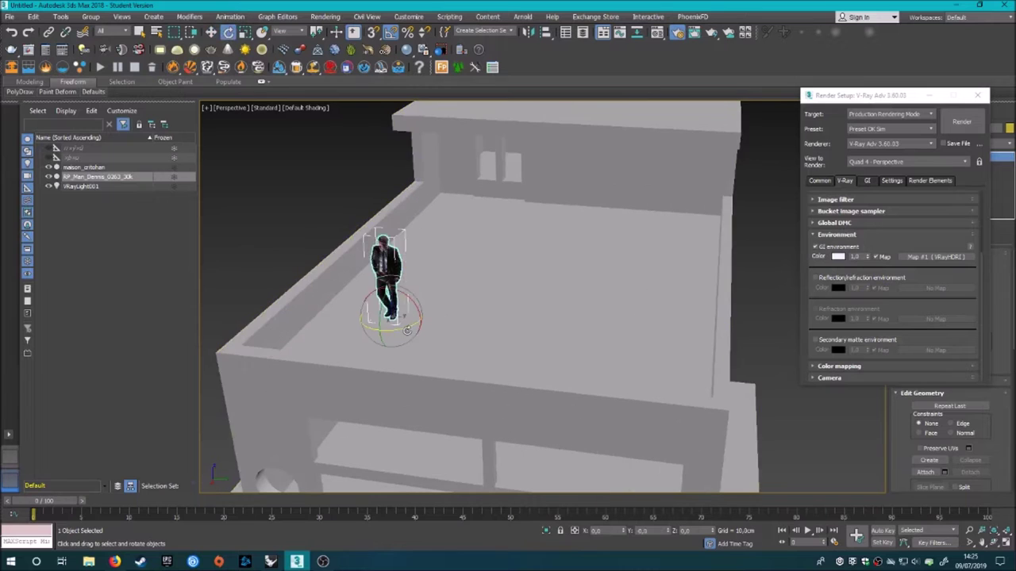
click(104, 473)
key(w)
key(t)
key(F3)
Close Render Setup and start creating a Physical camera in the Top view
key(z)
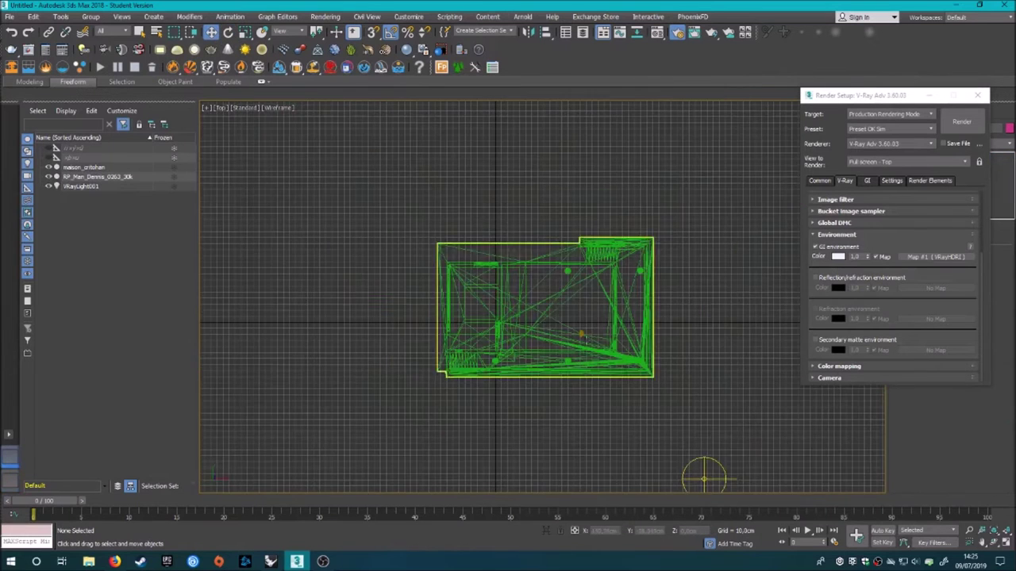
scroll(562, 309, up, 5)
click(977, 96)
click(896, 111)
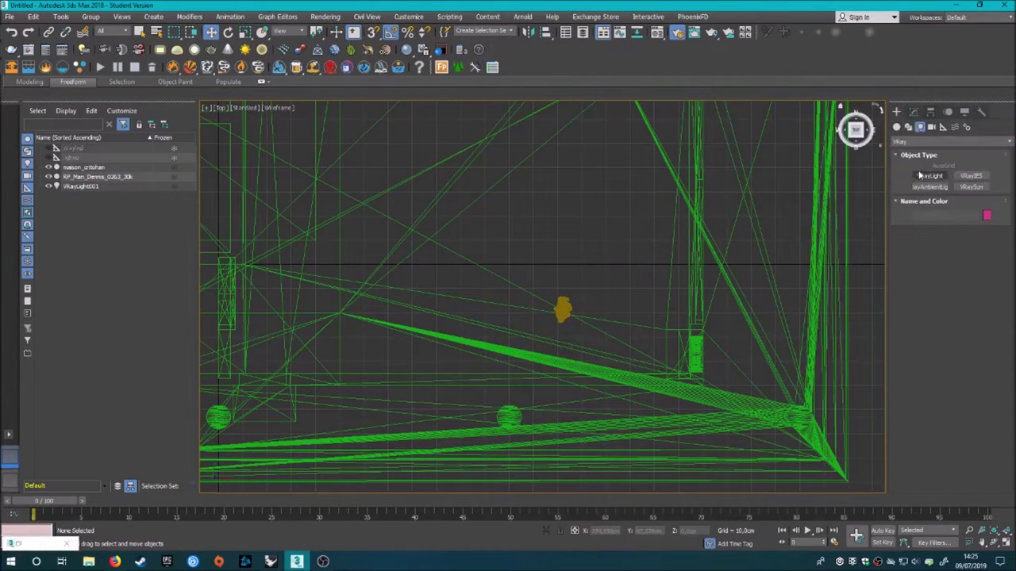
click(931, 127)
click(930, 176)
middle_drag(574, 271, 546, 308)
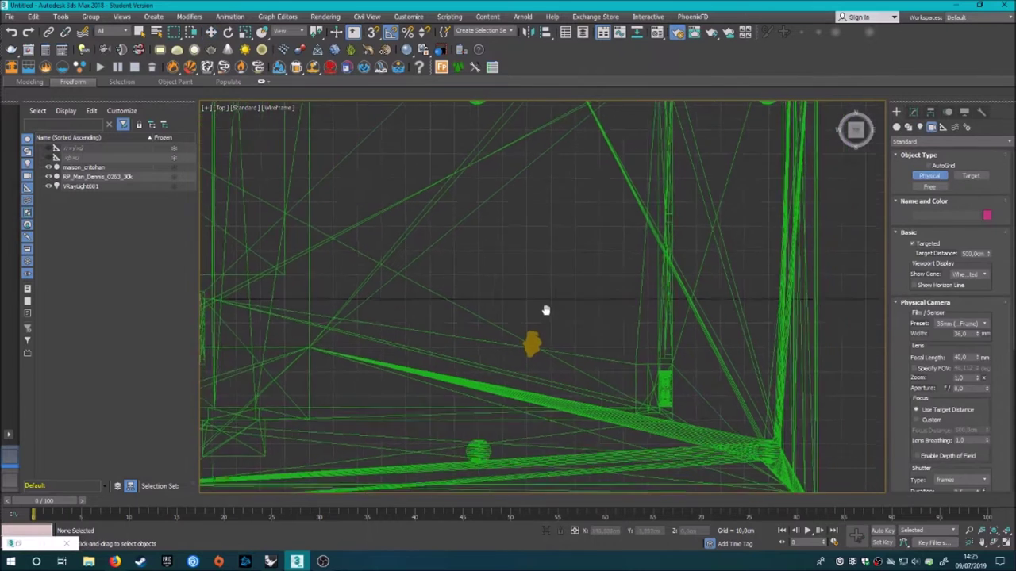
scroll(908, 373, down, 2)
scroll(952, 385, down, 2)
Check the camera's shutter type options, then drag the camera in aiming across the roof
click(961, 386)
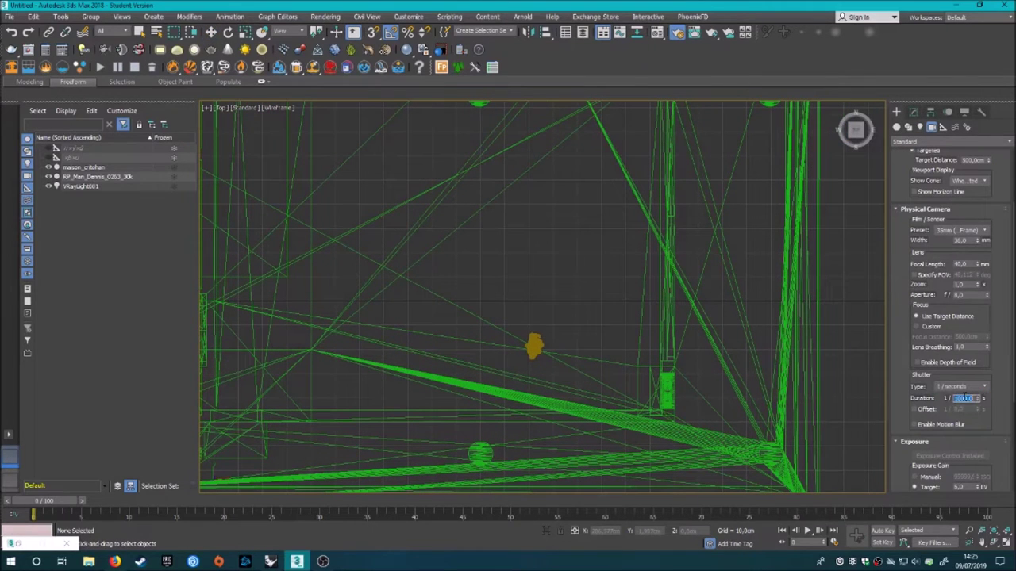
scroll(924, 399, down, 3)
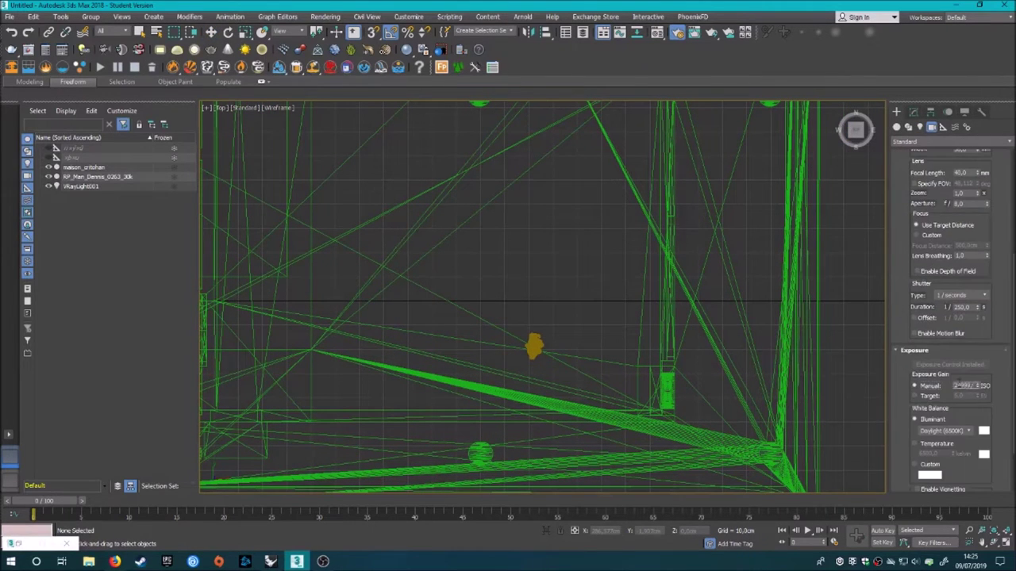
scroll(918, 373, up, 2)
scroll(909, 397, up, 2)
scroll(900, 428, up, 2)
scroll(891, 458, up, 3)
scroll(510, 344, down, 5)
scroll(511, 344, up, 2)
drag(413, 258, 591, 400)
right_click(304, 276)
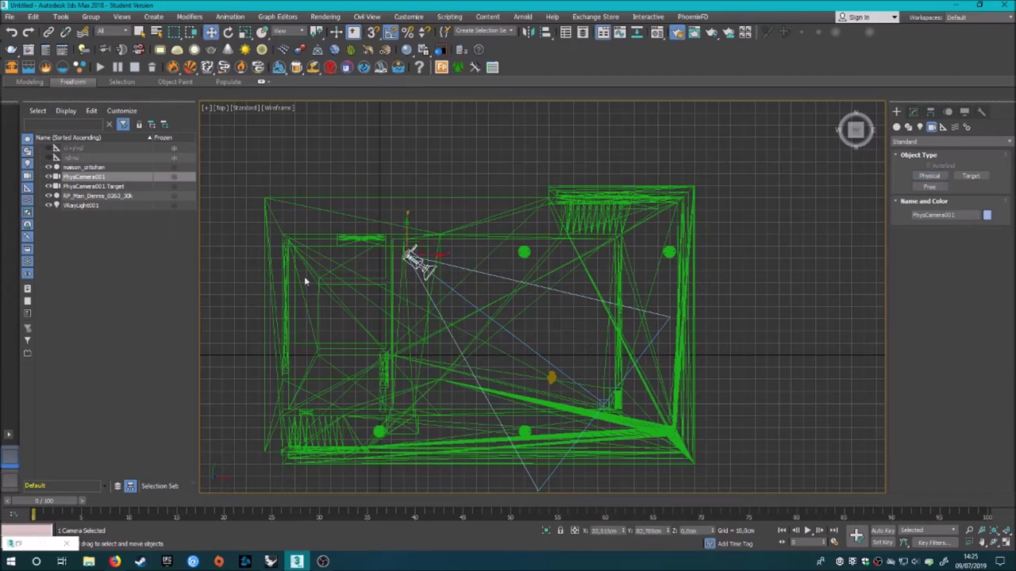
Select the camera with its target and raise both to roof height in the Front view
key(p)
key(c)
key(t)
ctrl+click(127, 187)
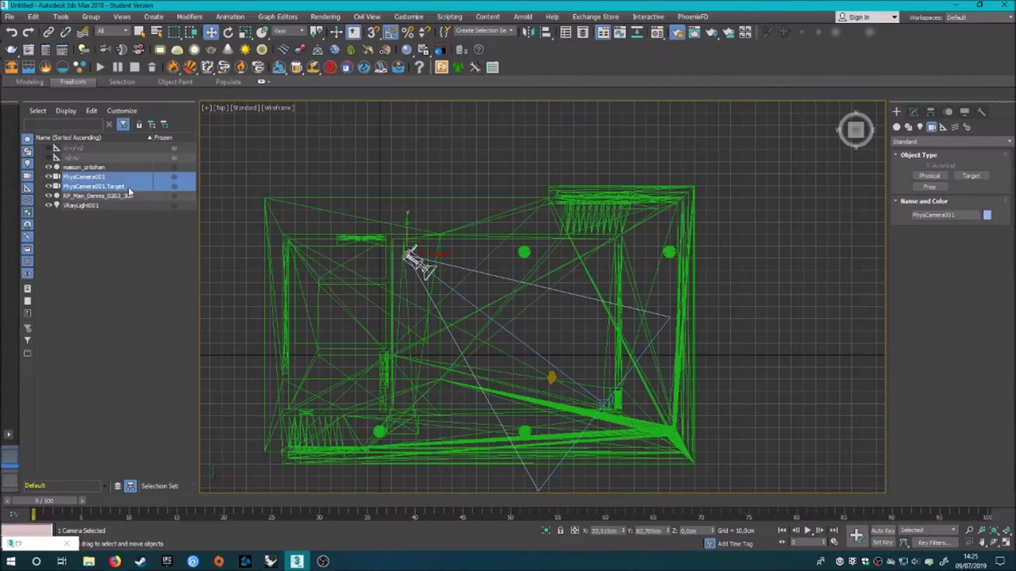
key(f)
scroll(573, 318, up, 5)
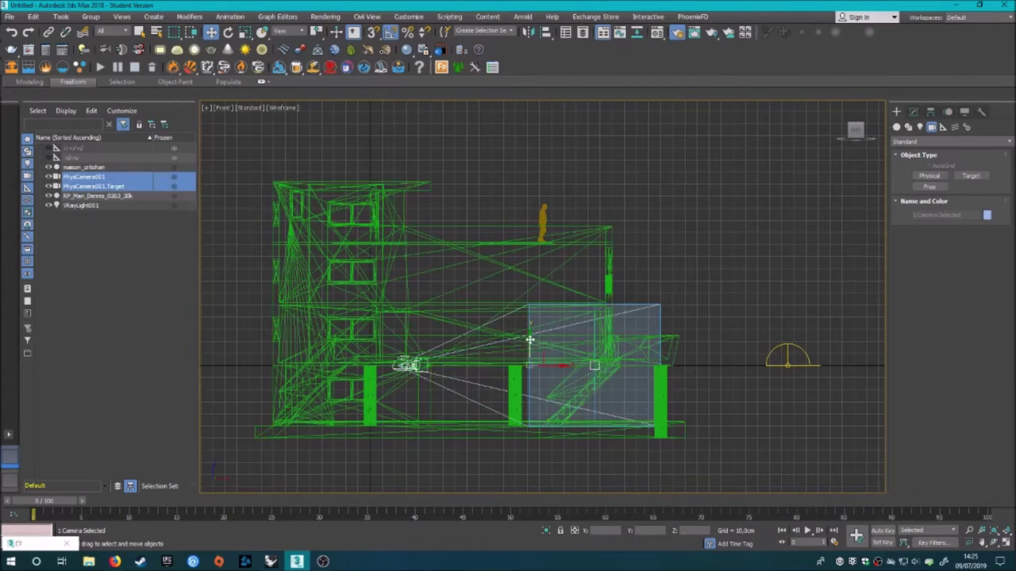
drag(527, 340, 527, 194)
Through the camera, fine-tune height and distance to frame the figure from behind, then stop the render
key(c)
middle_drag(527, 194, 540, 226)
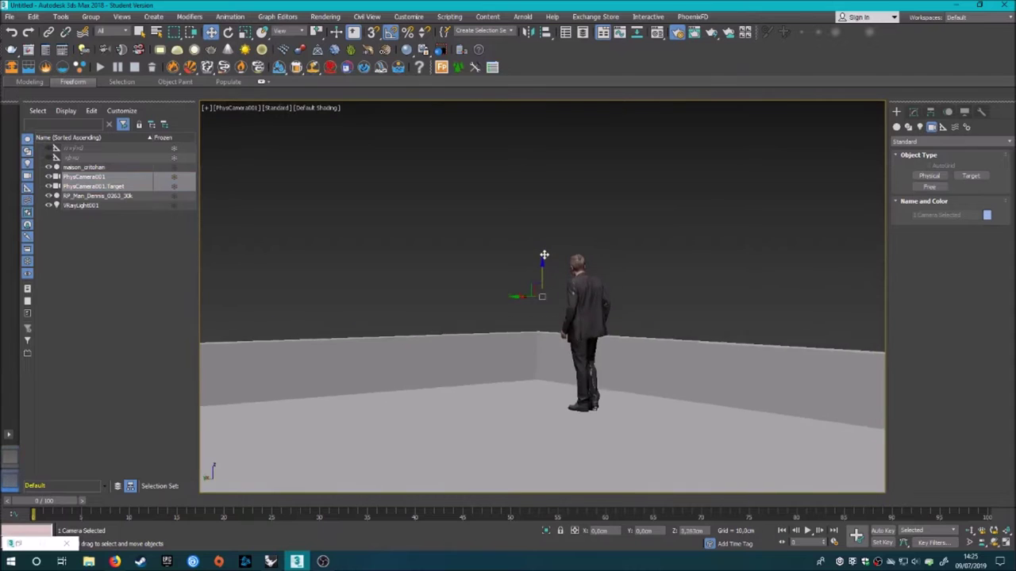
drag(541, 226, 540, 214)
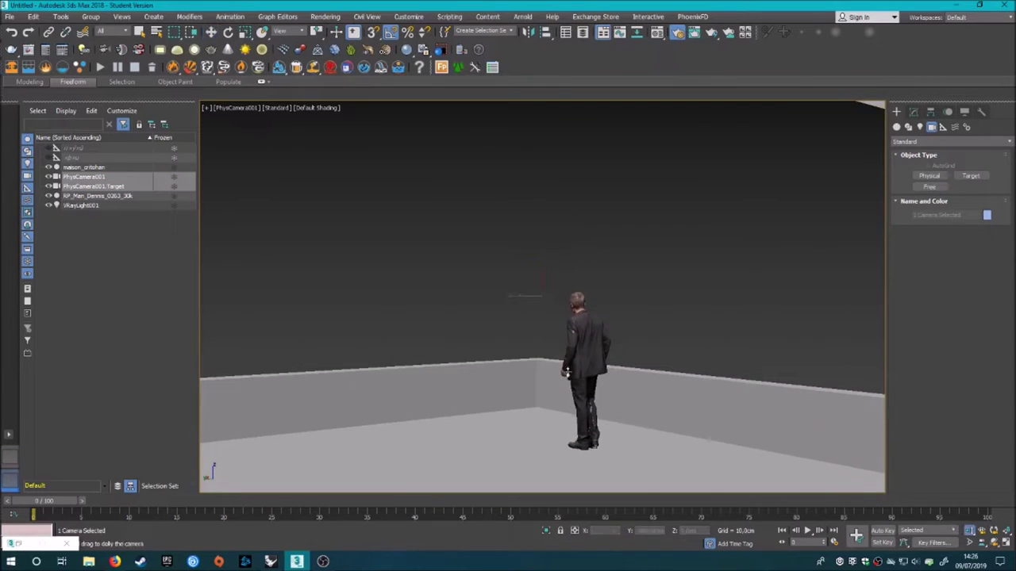
drag(541, 296, 540, 301)
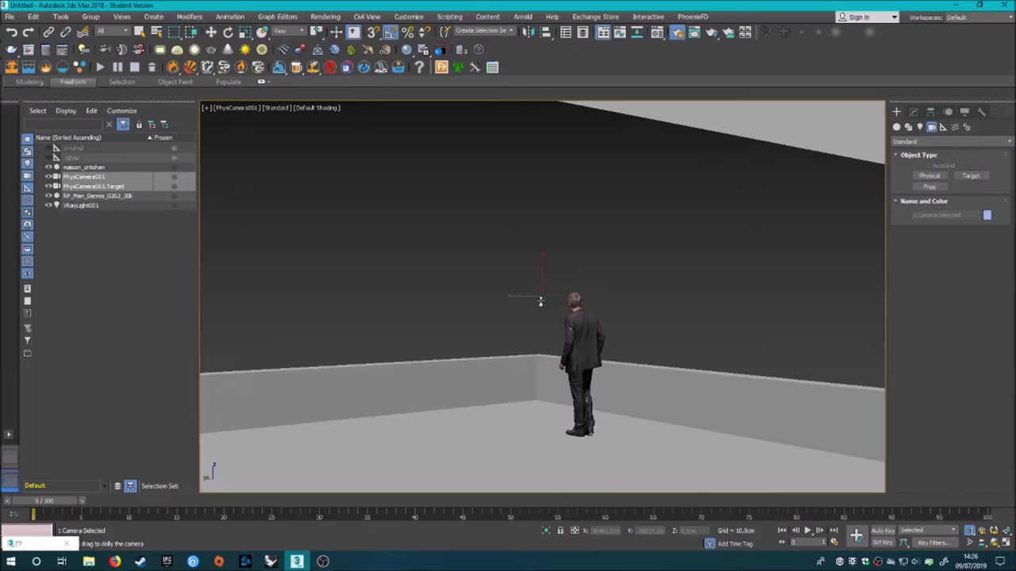
right_click(541, 301)
click(467, 317)
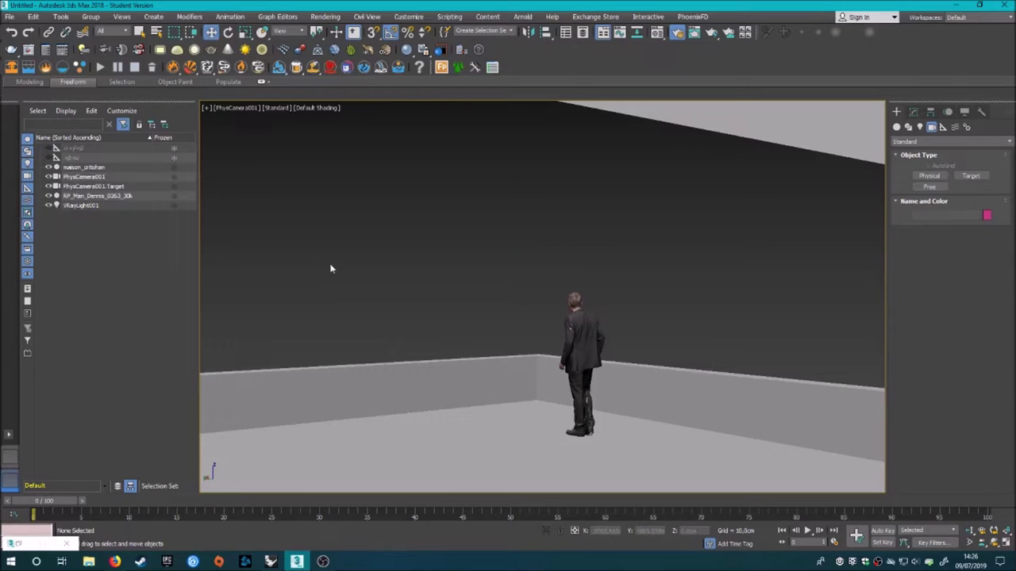
key(Escape)
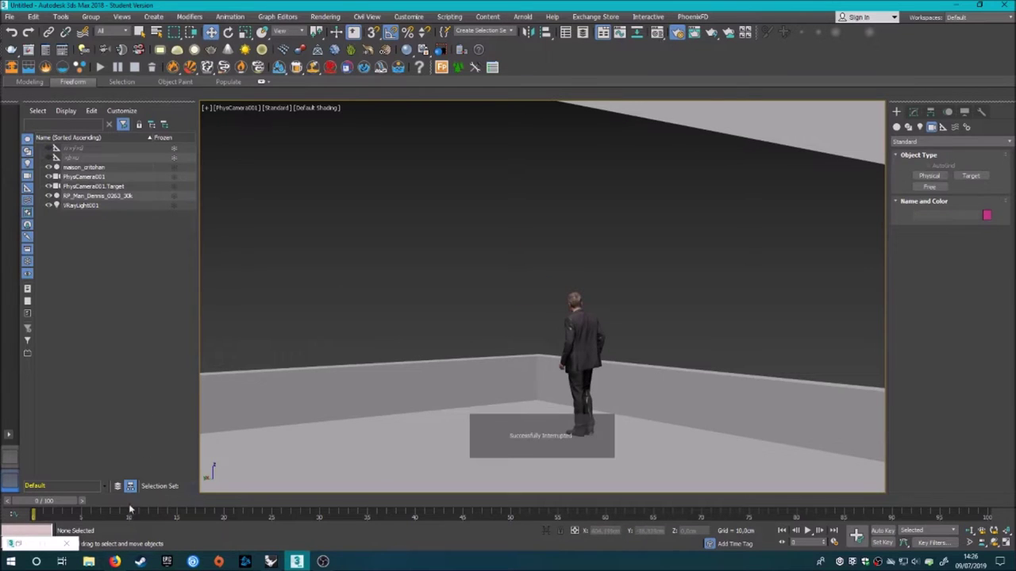
key(F10)
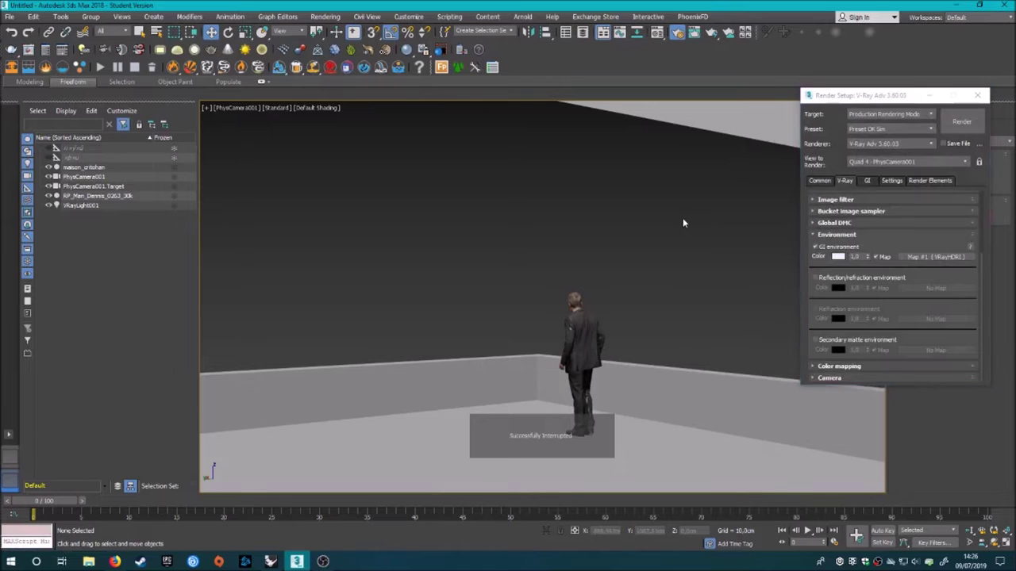
Save the scene into a new 'Loner Boy Le Corbusier' folder under Desktop > LocationCirceo > 3DS
key(ctrl+s)
click(28, 112)
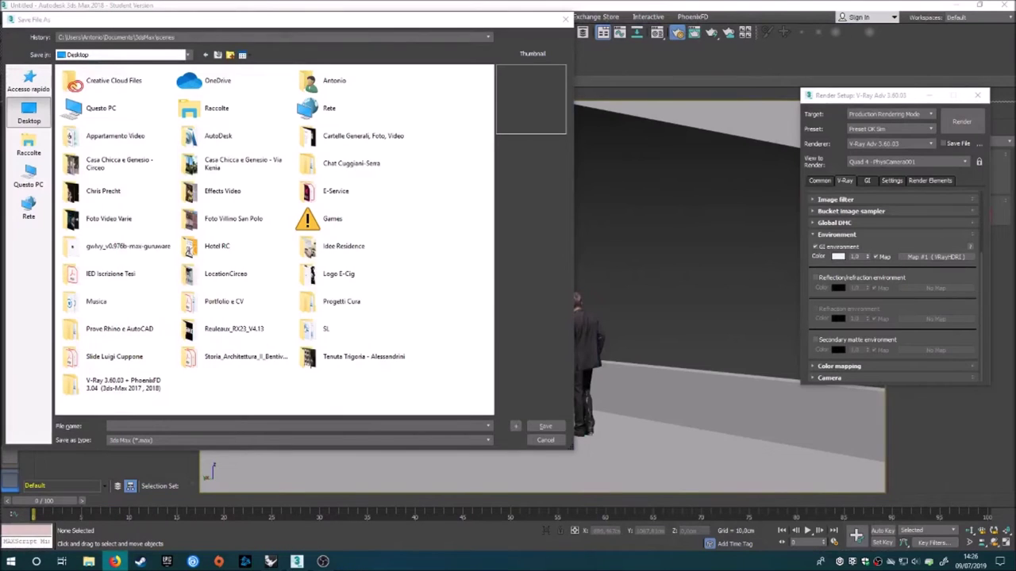
click(230, 273)
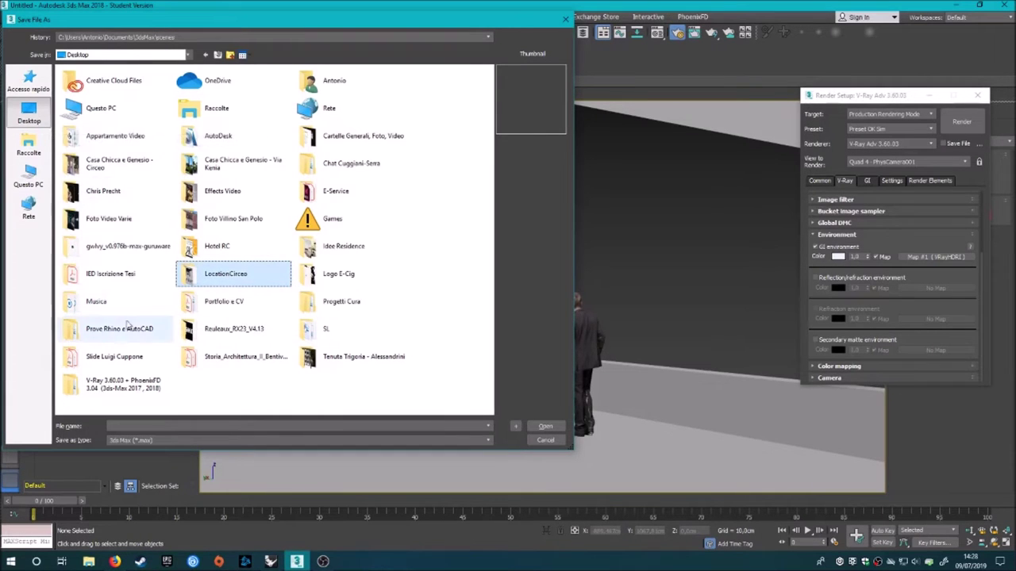
click(223, 54)
click(225, 55)
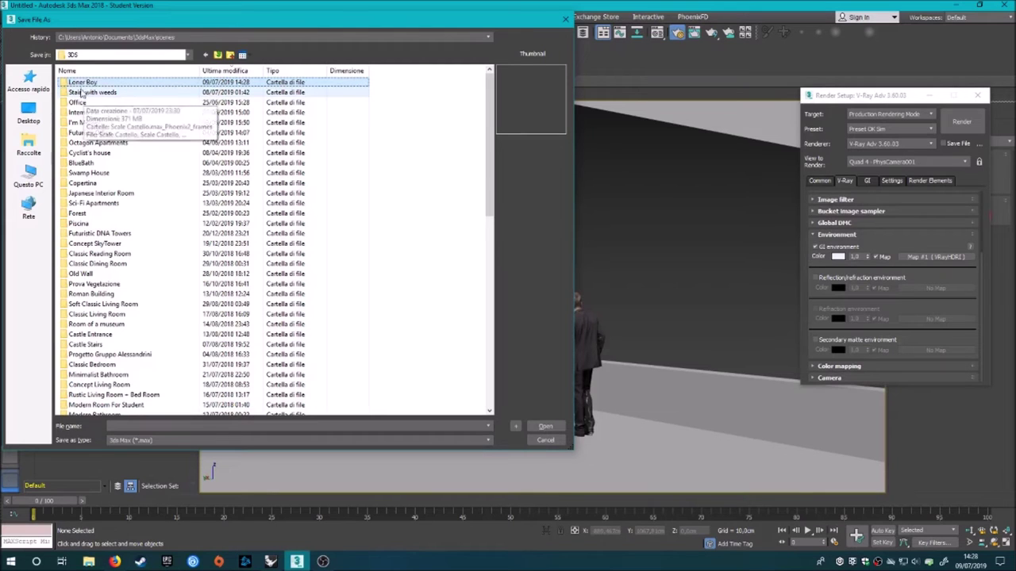
click(84, 84)
text(()
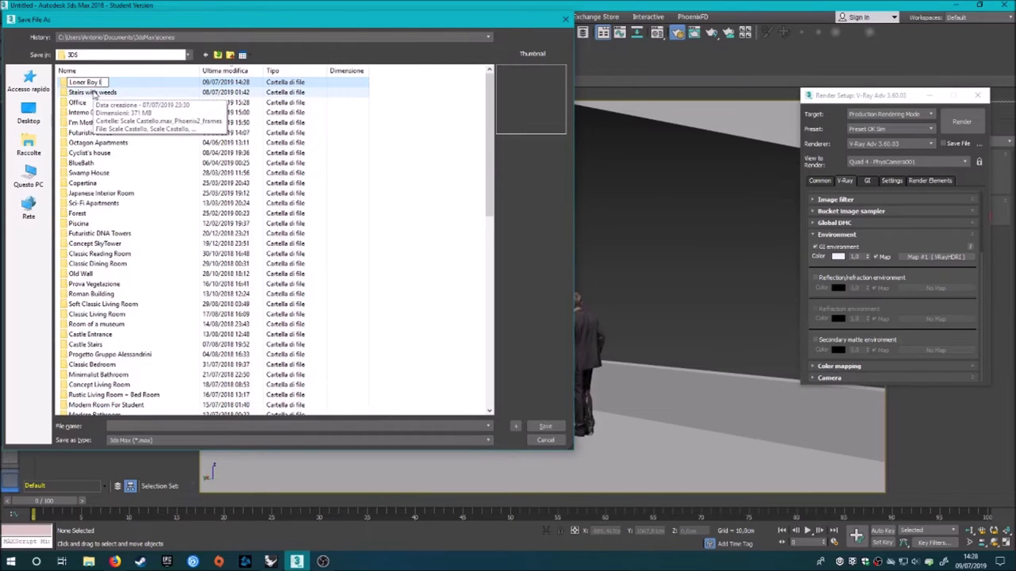
text(Le Corbusier)
key(Return)
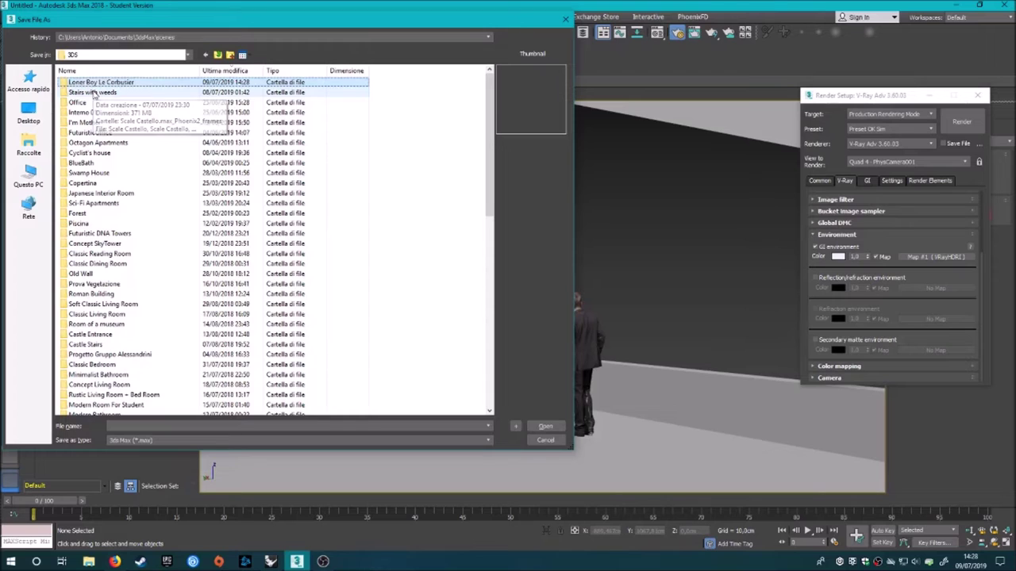
key(Return)
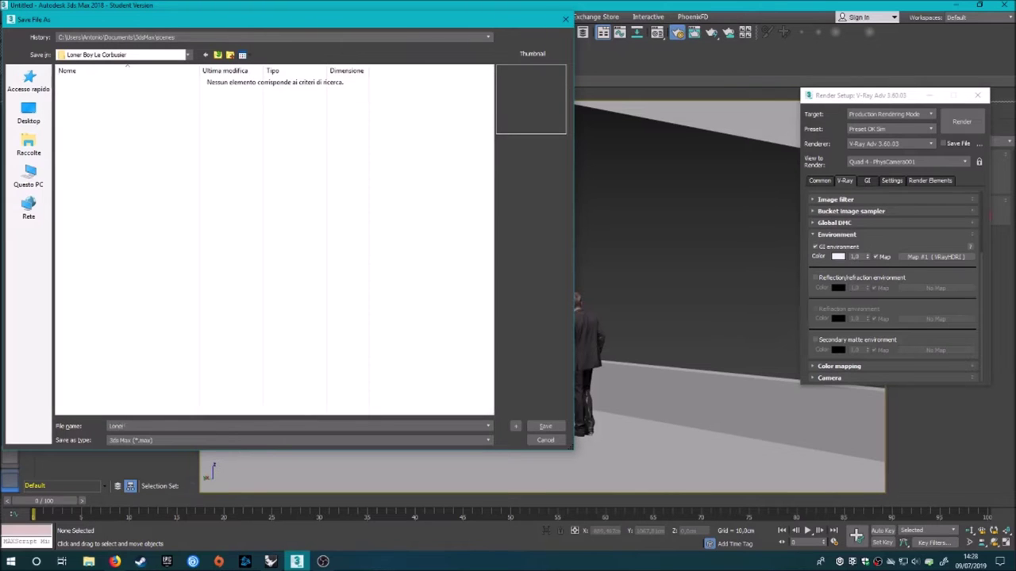
text(Loner Boy Le Corbusier)
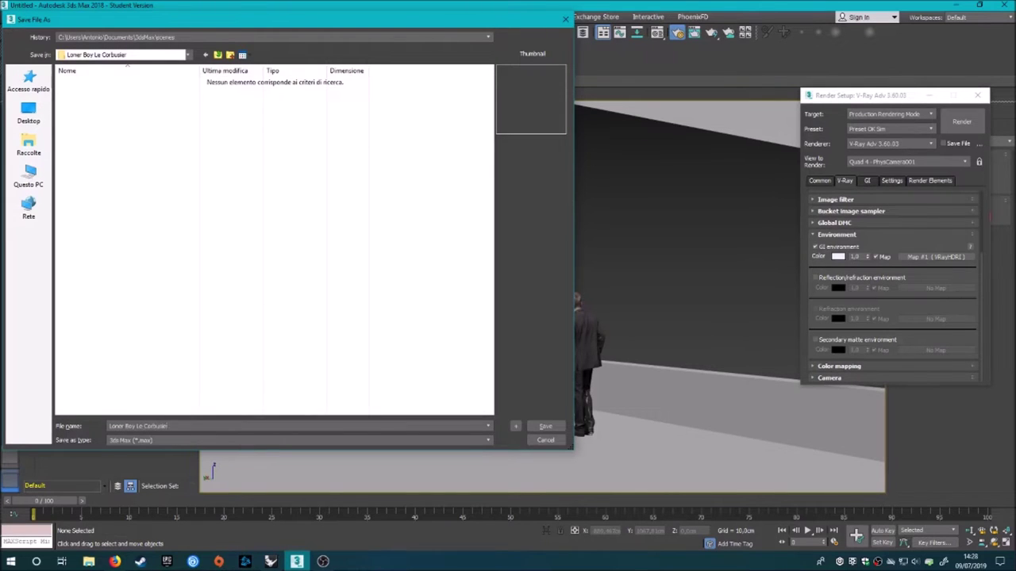
key(Return)
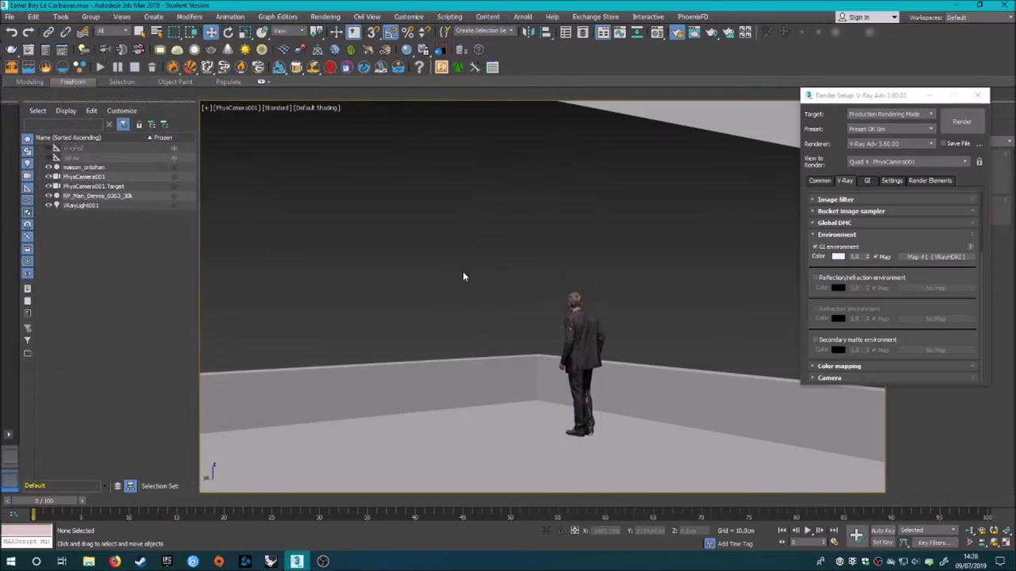
Detach the maison_cristhian terrace floor faces into a separate object, Object001, then deselect
click(471, 414)
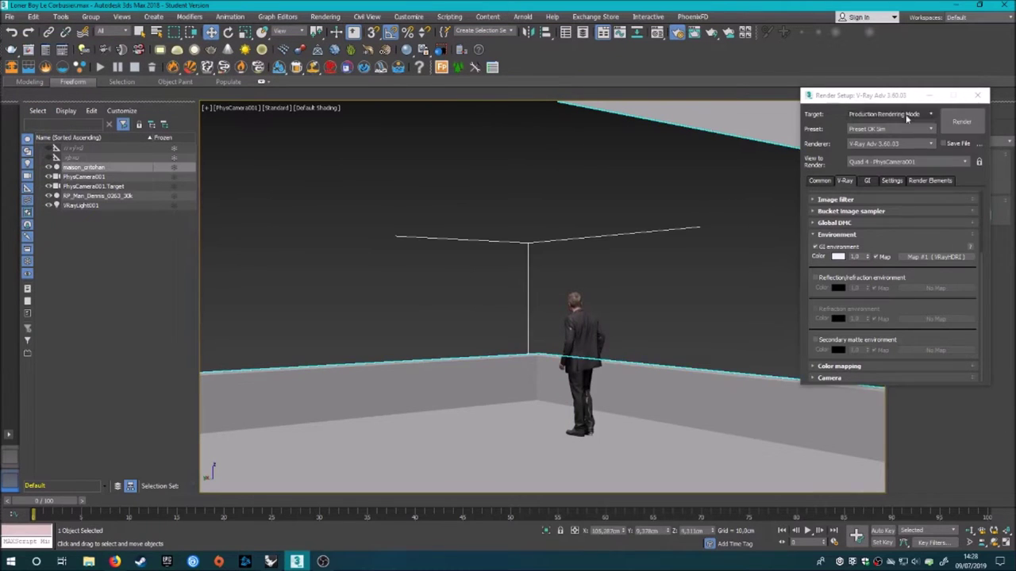
click(977, 95)
click(961, 268)
click(494, 421)
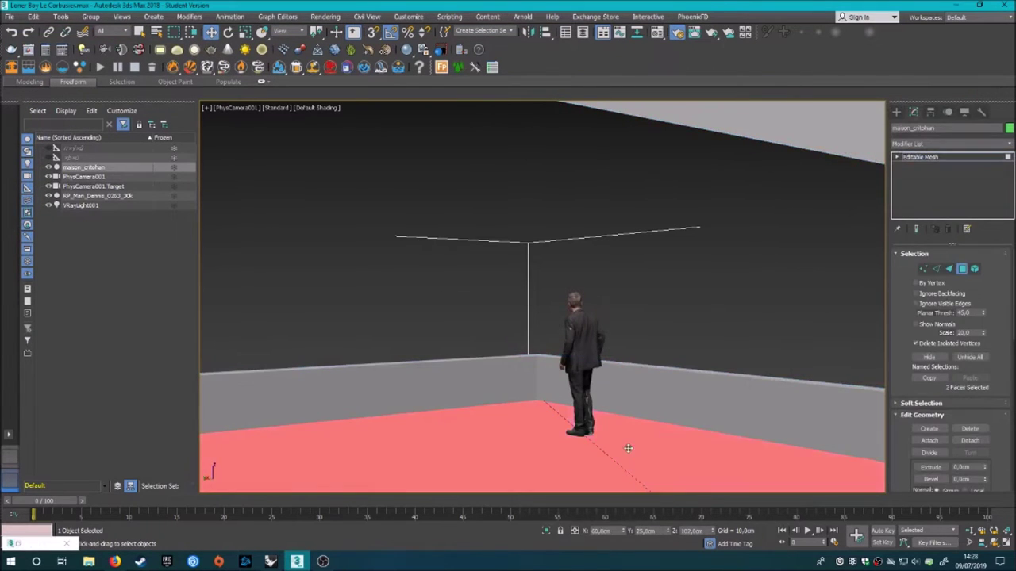
drag(908, 316, 908, 218)
click(970, 343)
click(543, 285)
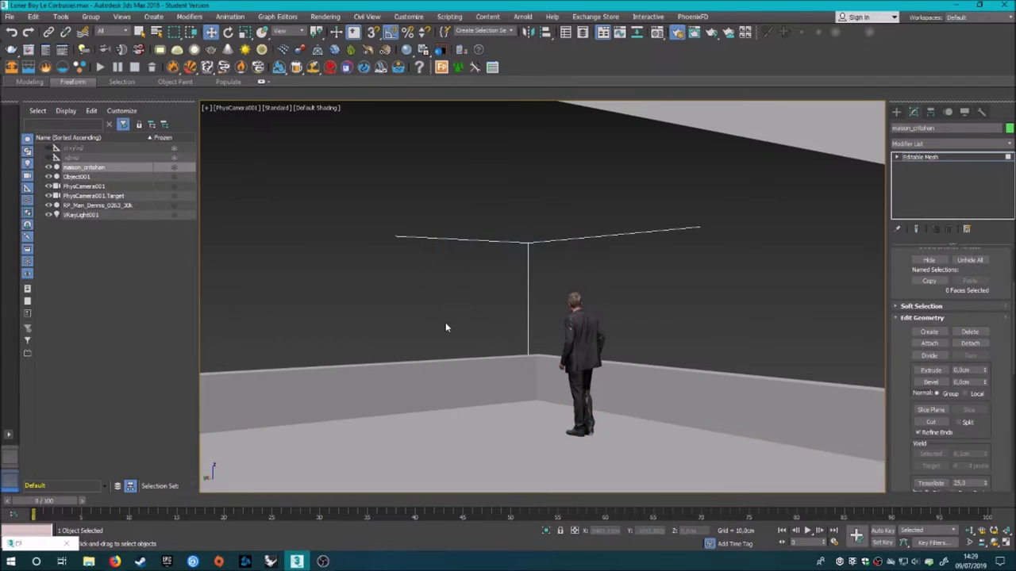
scroll(906, 262, up, 3)
click(300, 285)
Run a test render of the camera view, then show Map #1 in the Material Editor
key(F10)
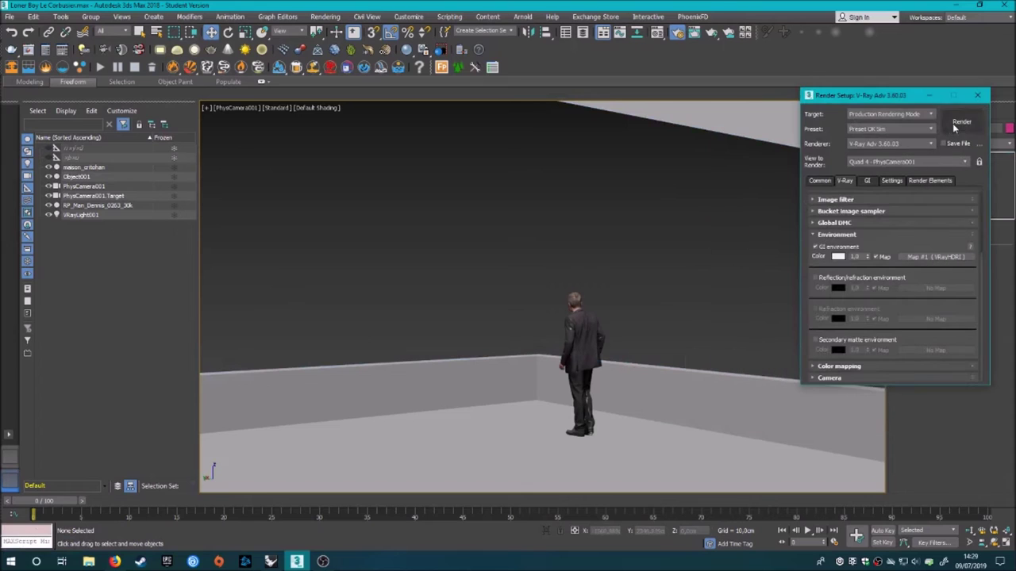
key(shift+q)
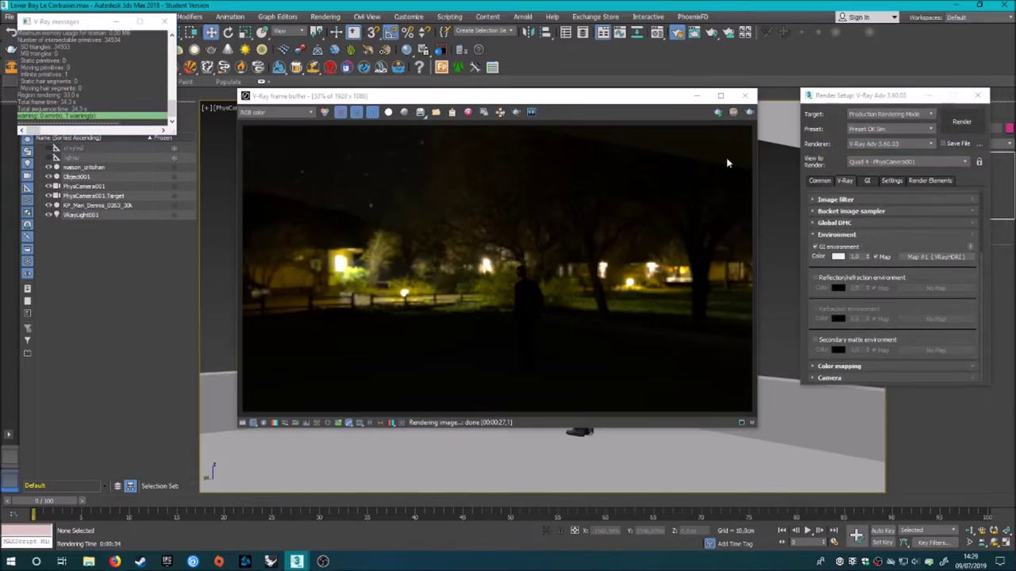
click(697, 96)
key(m)
click(204, 173)
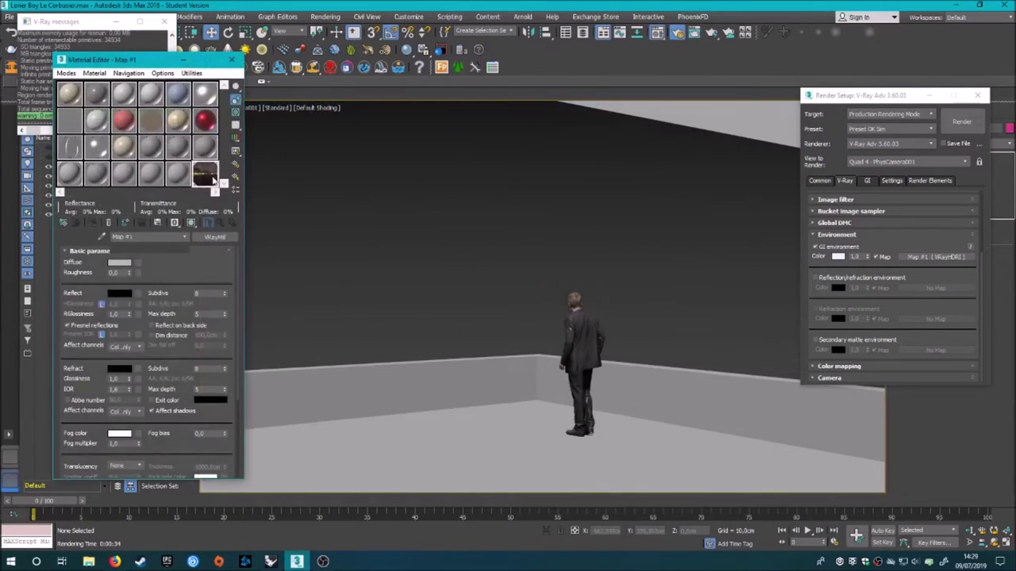
Review the VRayHDRI map rollouts and expand its Output settings
scroll(212, 297, down, 2)
scroll(212, 294, down, 2)
scroll(212, 286, down, 2)
scroll(212, 262, down, 2)
scroll(182, 238, down, 2)
scroll(151, 254, down, 1)
scroll(119, 270, down, 2)
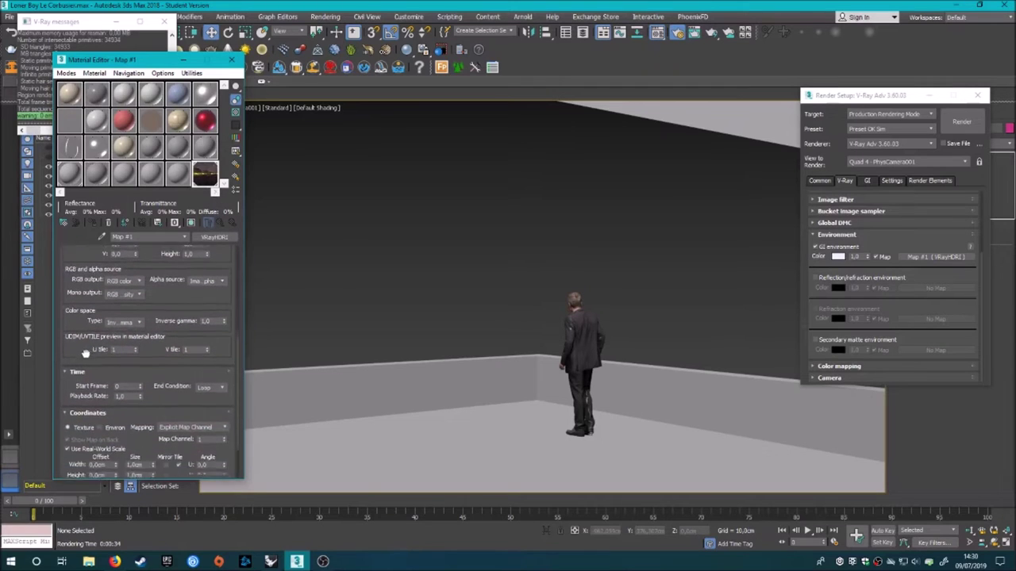
scroll(88, 283, down, 2)
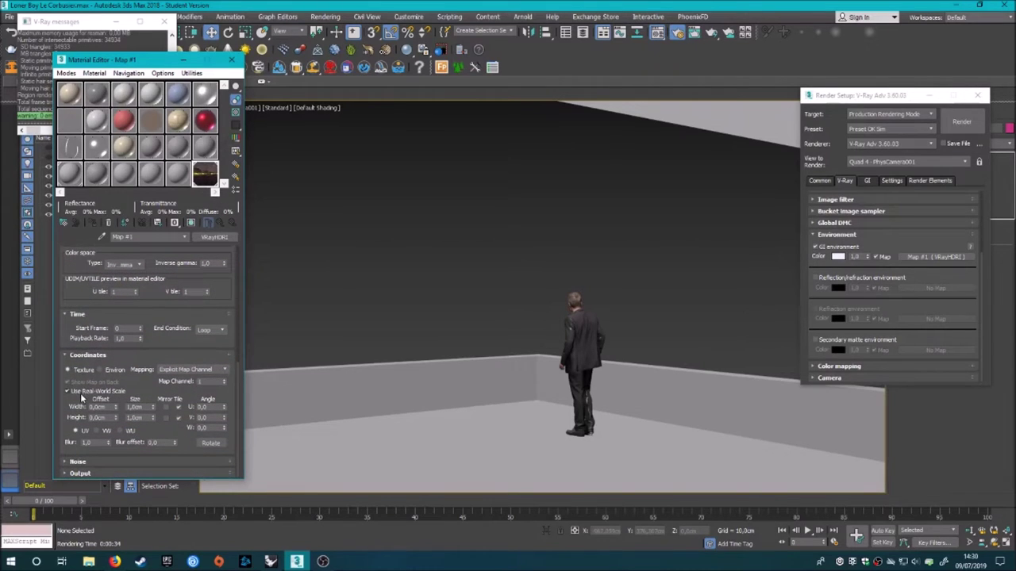
click(74, 473)
scroll(85, 373, up, 2)
scroll(85, 353, up, 2)
scroll(88, 330, up, 2)
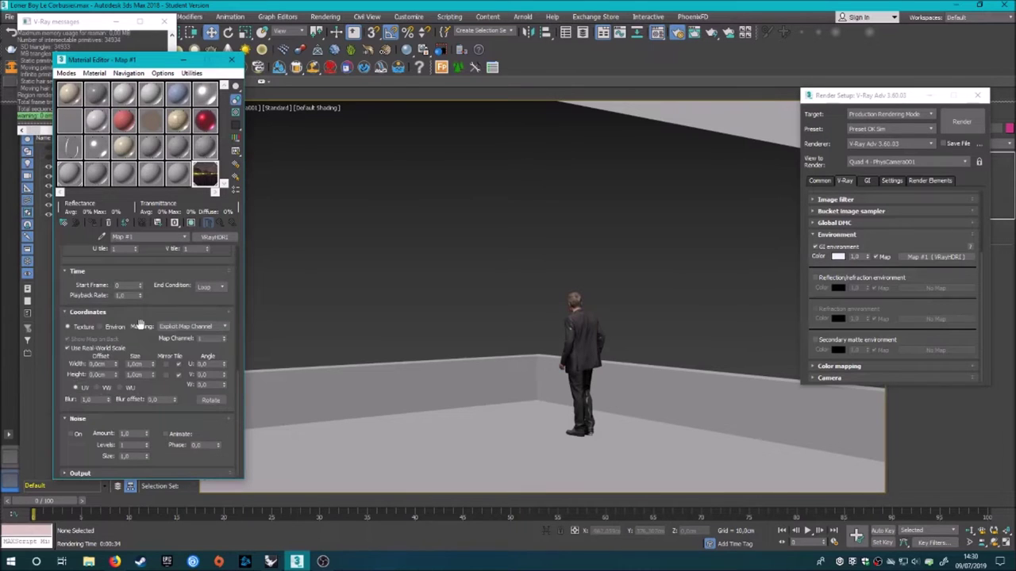
scroll(81, 419, up, 3)
scroll(82, 419, up, 3)
scroll(81, 419, up, 3)
scroll(96, 445, up, 3)
In Firefox, search Google for 'city skyline' in a new tab and show the image results
click(115, 561)
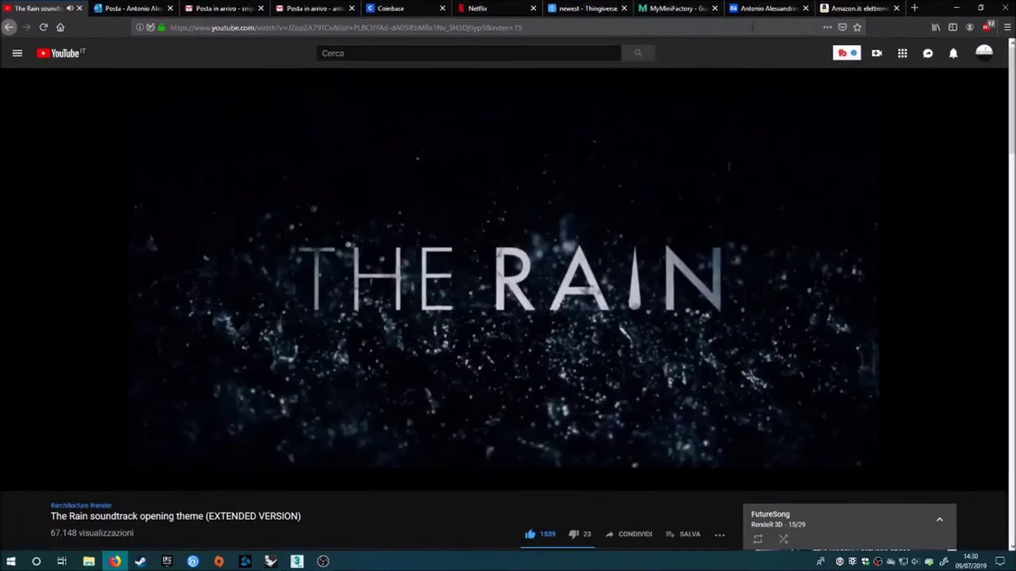
click(915, 8)
text(city skyline)
key(Return)
click(131, 85)
Narrow the search to large 'city skyline night' images and preview the New York skyline at night
click(150, 58)
text(night)
key(Return)
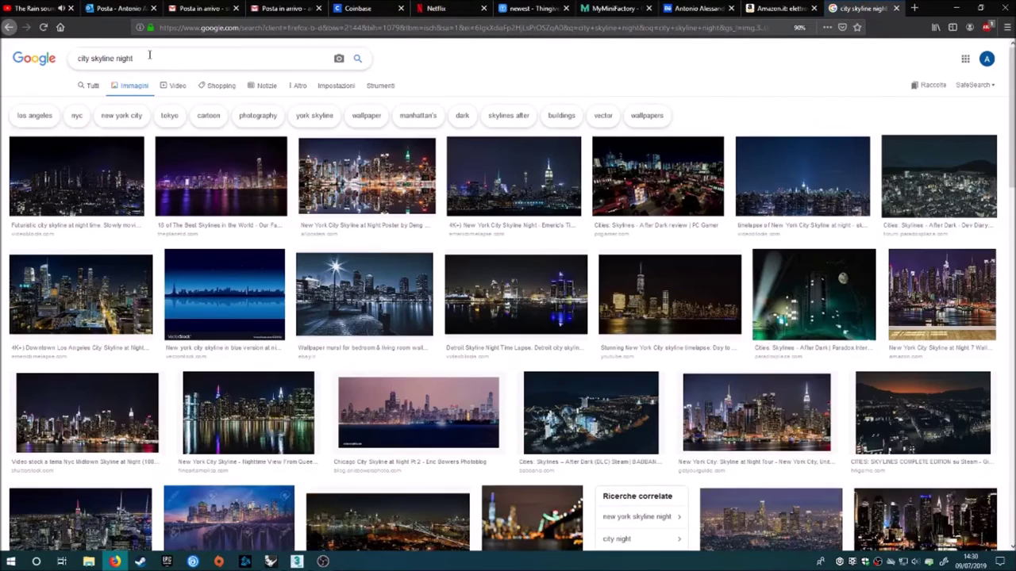
click(380, 86)
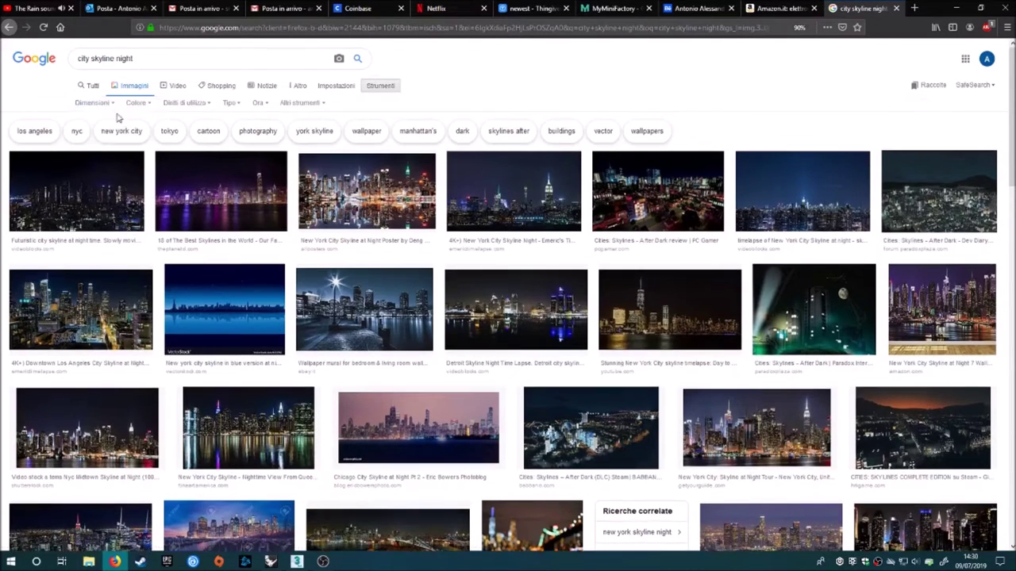
click(92, 102)
click(87, 132)
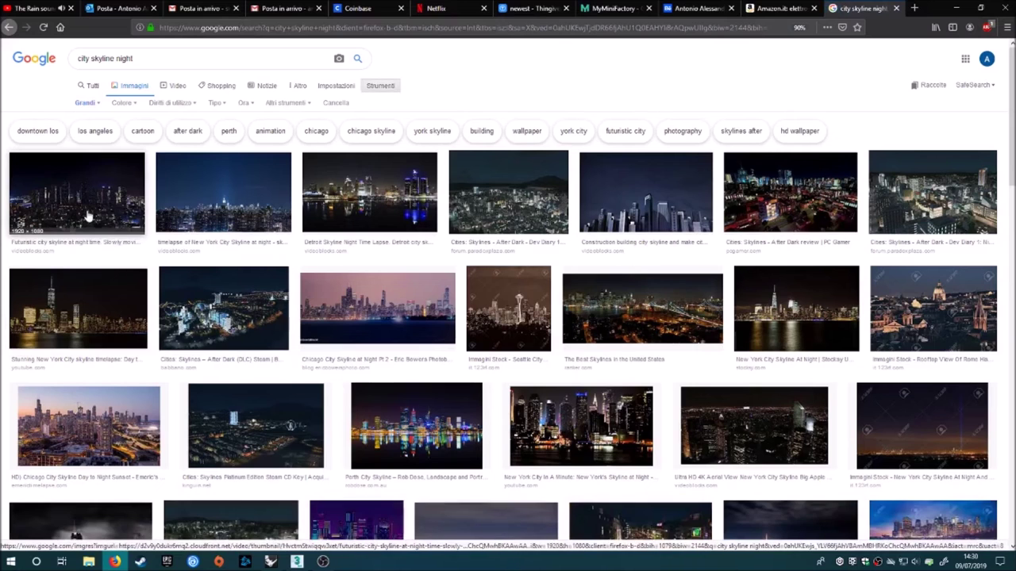
click(197, 214)
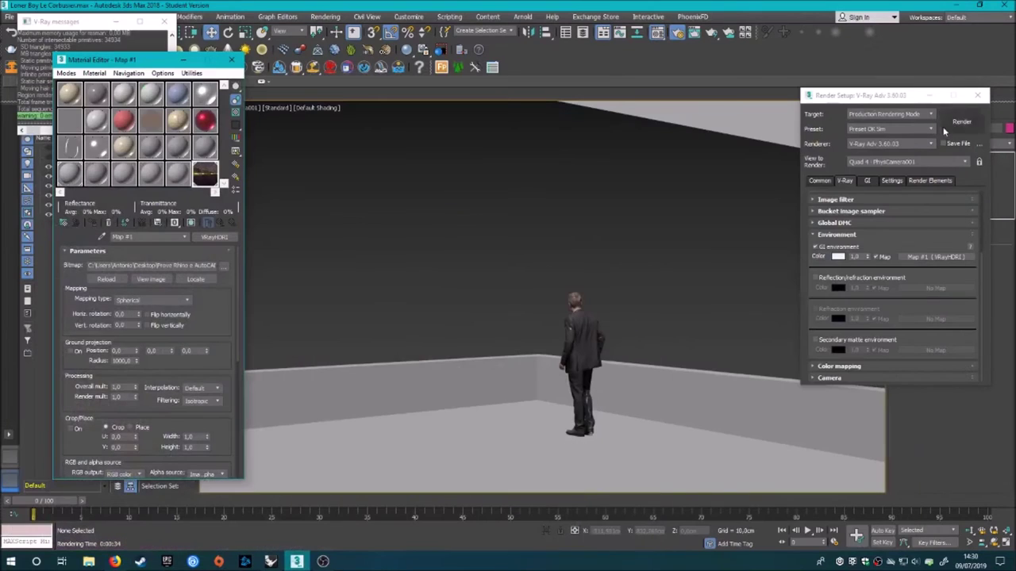
click(930, 181)
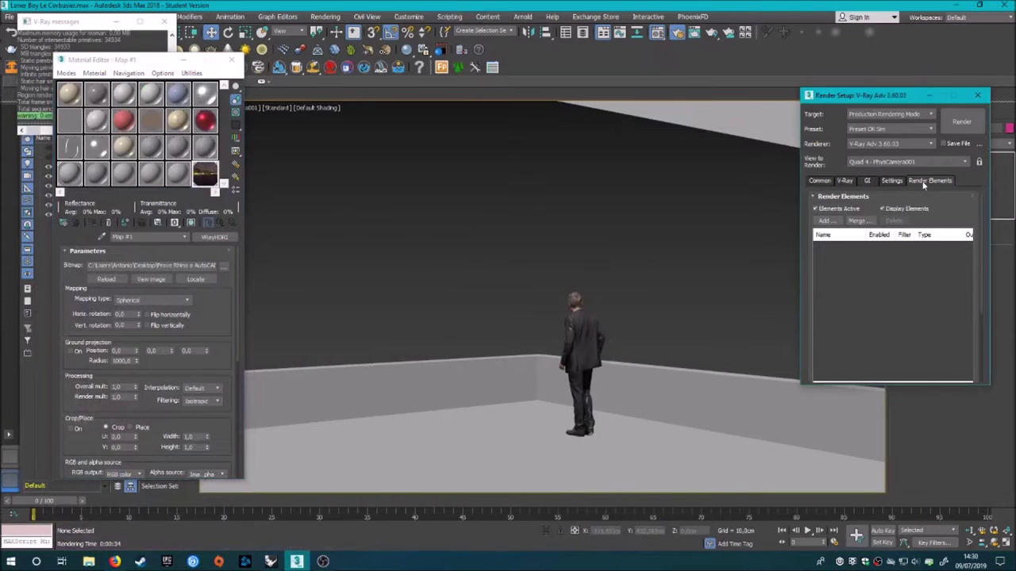
Add a VRayWireColor render element and render the scene with it
click(824, 221)
scroll(841, 261, down, 4)
scroll(833, 301, down, 4)
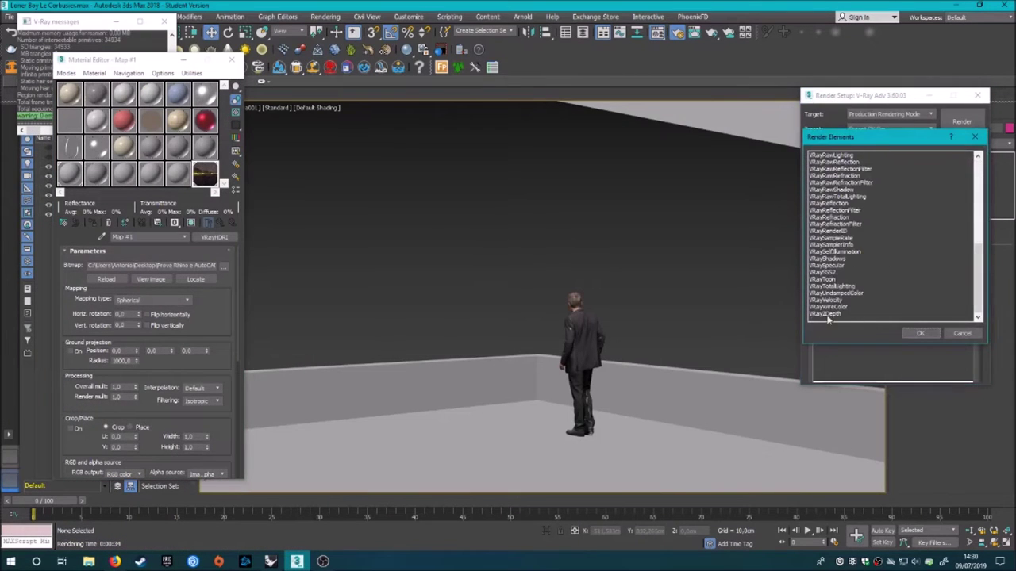
click(920, 333)
click(821, 181)
click(961, 122)
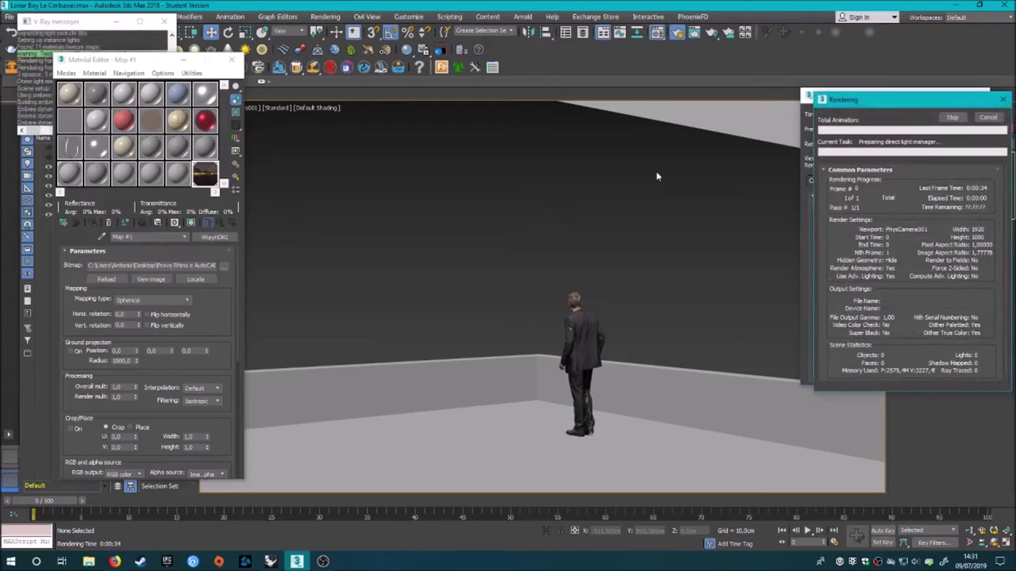
Compare the RGB and VRayWireColor channels in the frame buffer, then close it and the Material Editor
click(277, 112)
click(286, 131)
click(277, 112)
click(274, 123)
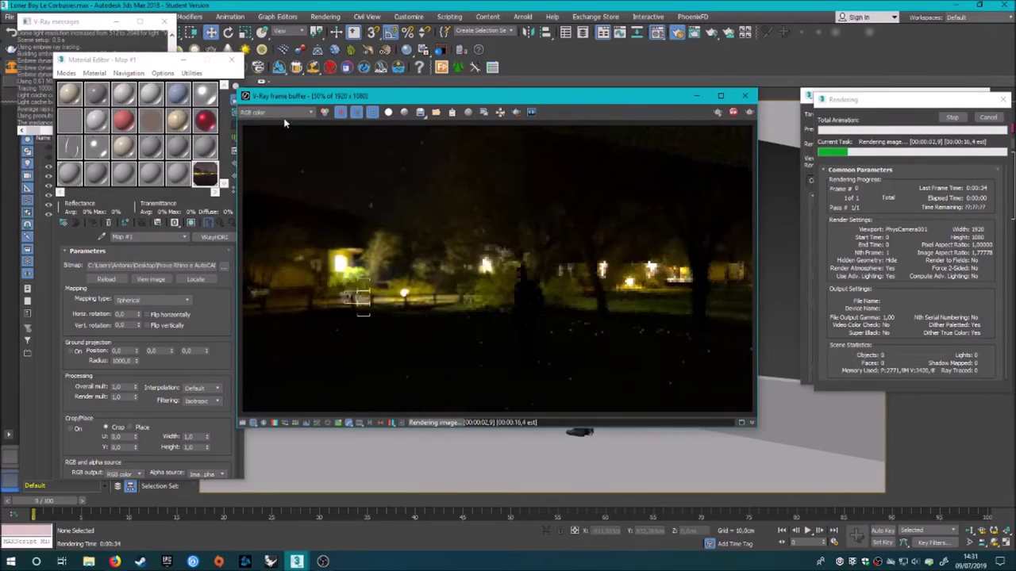
click(278, 112)
click(280, 143)
click(307, 113)
click(302, 126)
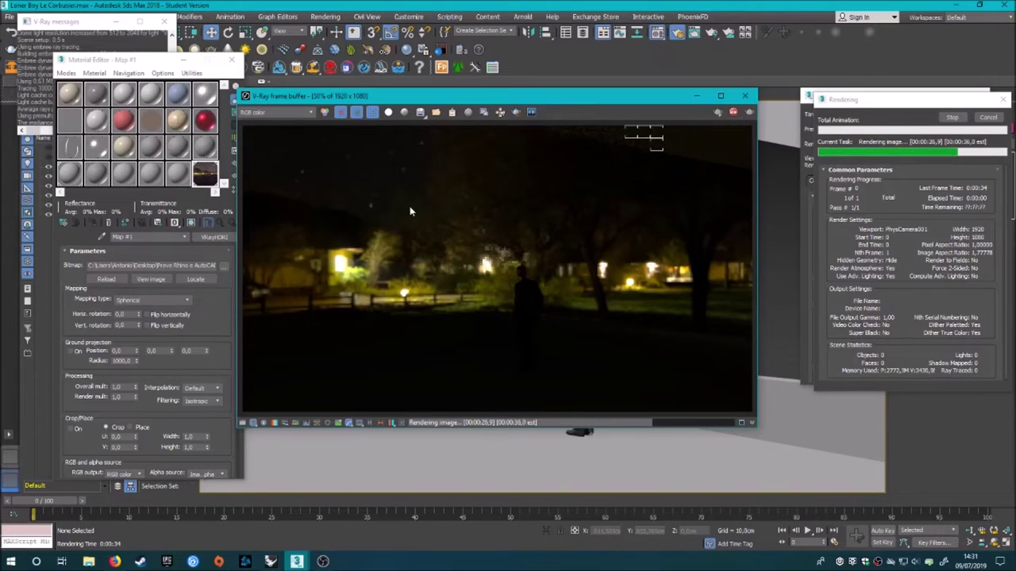
click(302, 112)
click(281, 138)
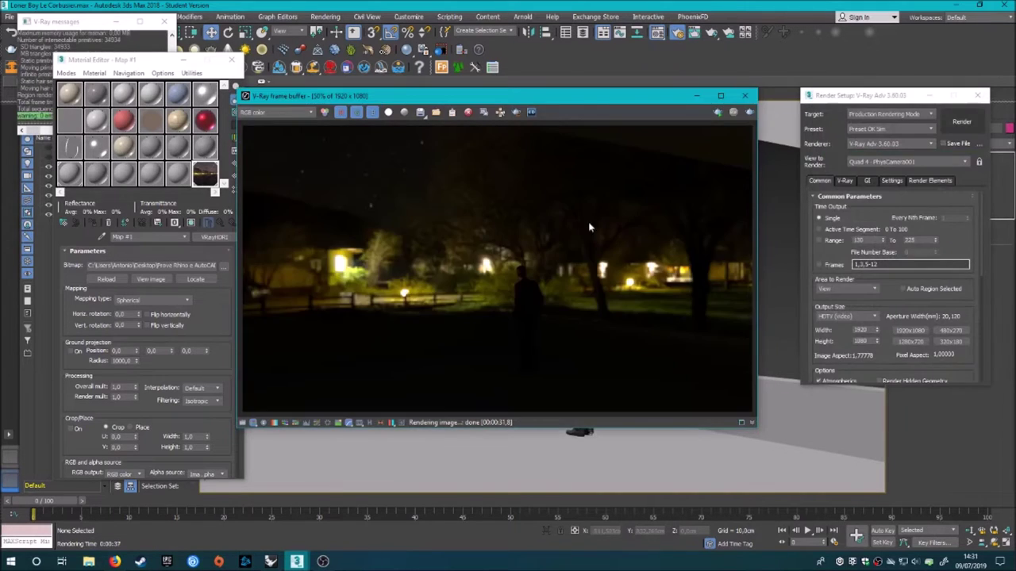
click(744, 95)
click(231, 60)
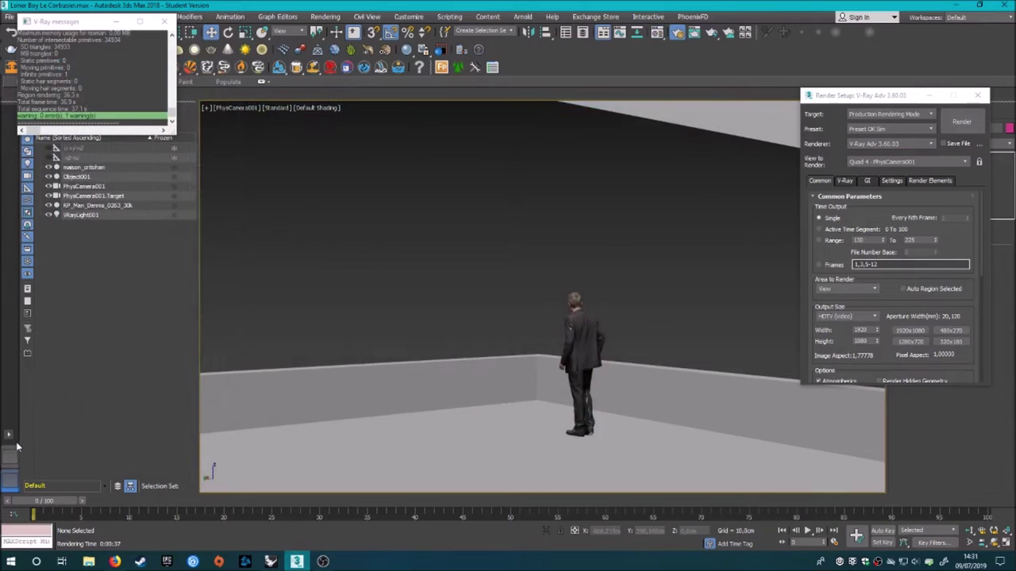
Go back to the Front view, close Render Setup and pan across the building
key(f)
click(10, 435)
click(48, 443)
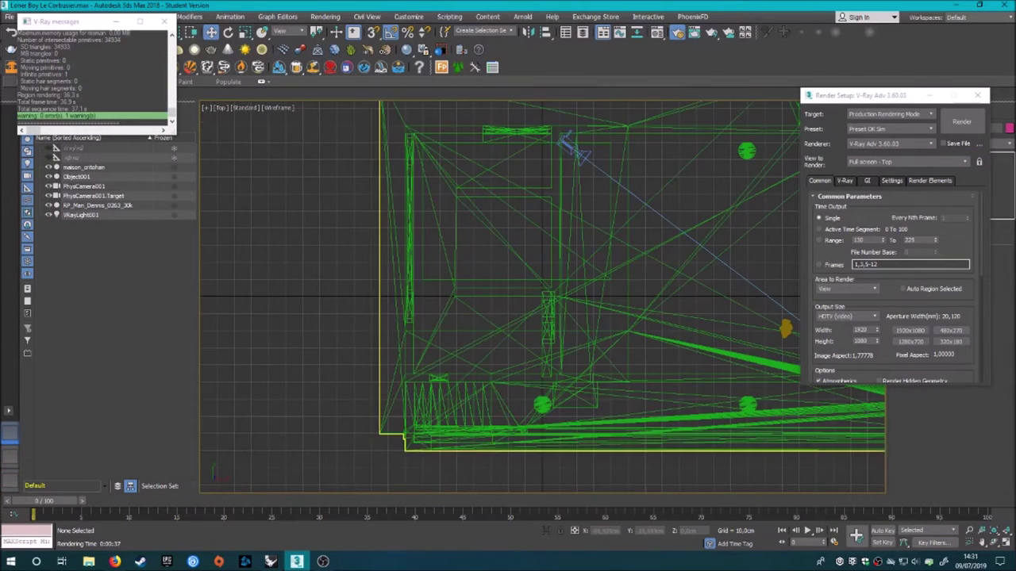
key(c)
key(f)
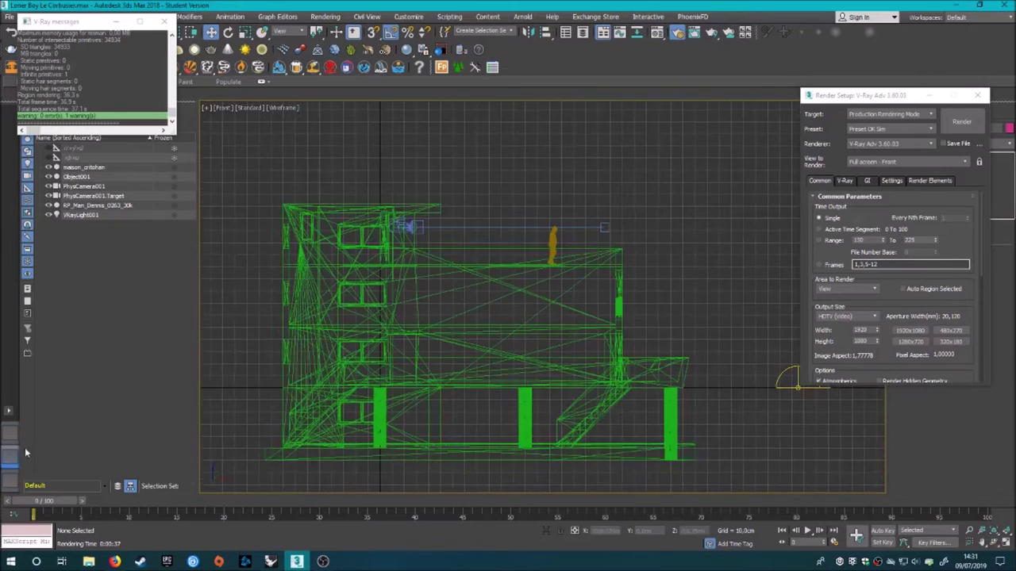
drag(926, 102, 922, 104)
click(977, 97)
middle_drag(510, 315, 549, 308)
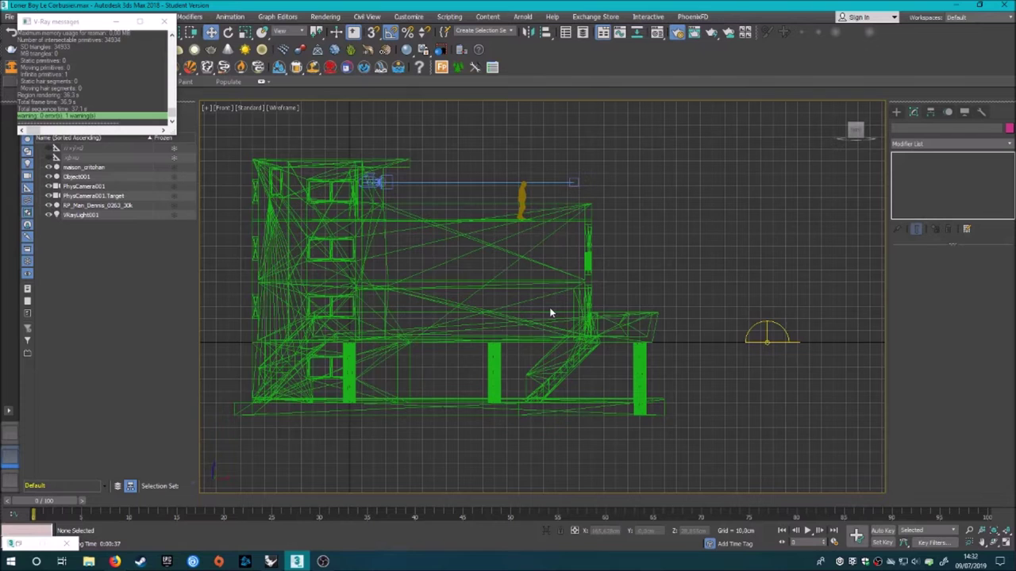
middle_drag(549, 311, 575, 334)
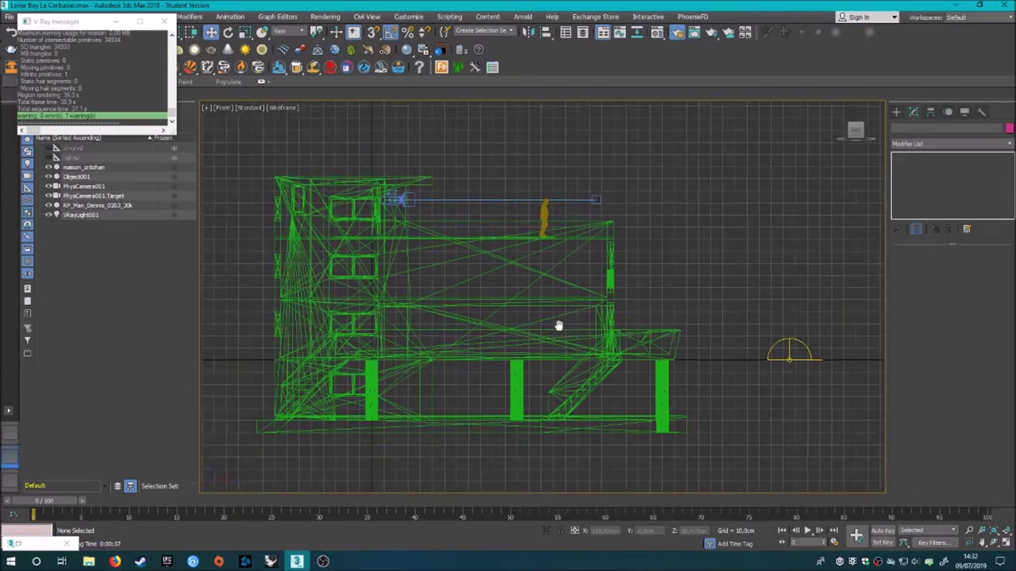
Turn PhysCamera001 into a free camera without a target, then deselect it
click(600, 202)
click(83, 186)
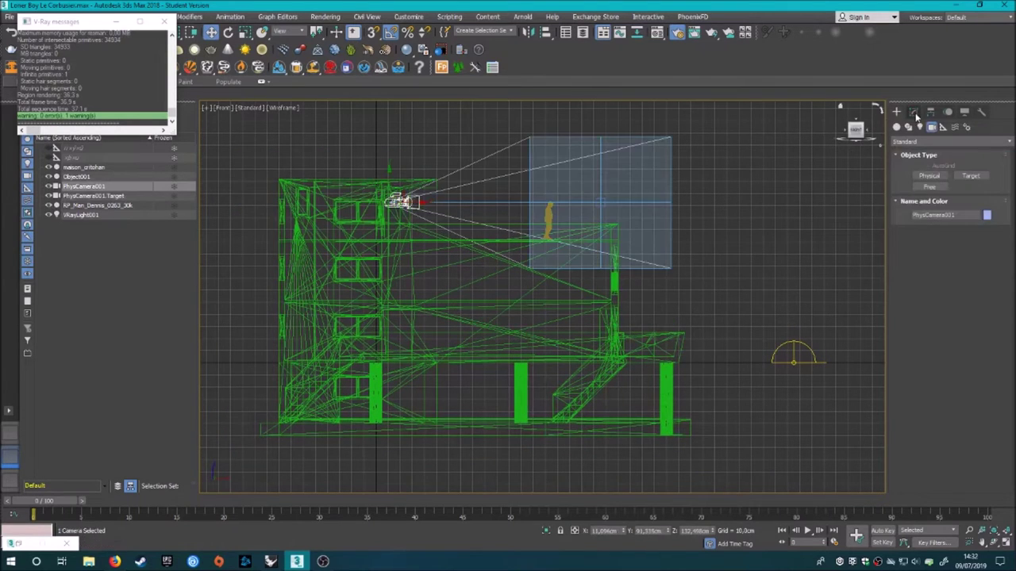
click(913, 112)
click(909, 268)
click(123, 429)
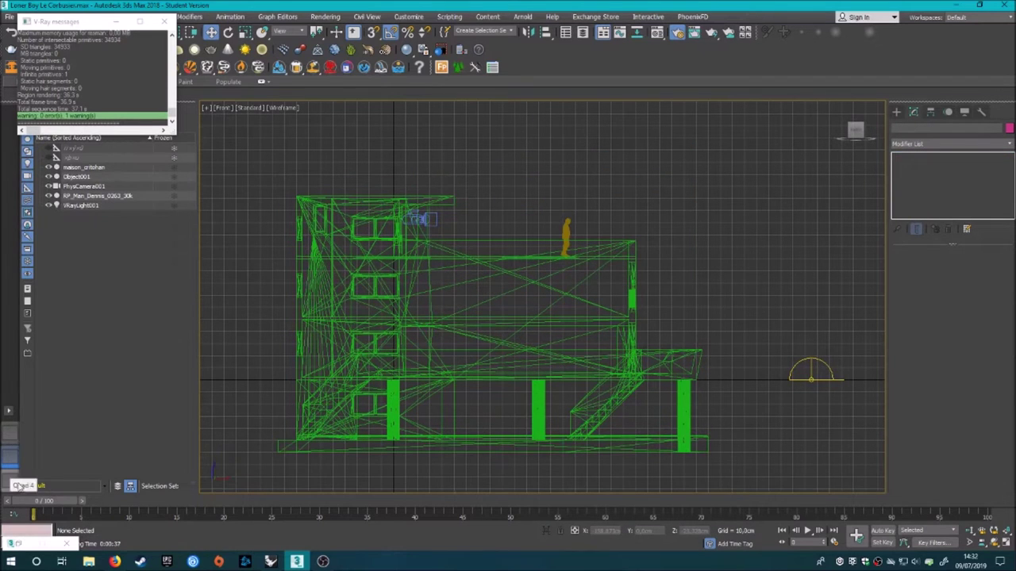
Use a single-view layout, cycle through Front, Back and Left to the Right view, and zoom in
click(9, 410)
click(53, 431)
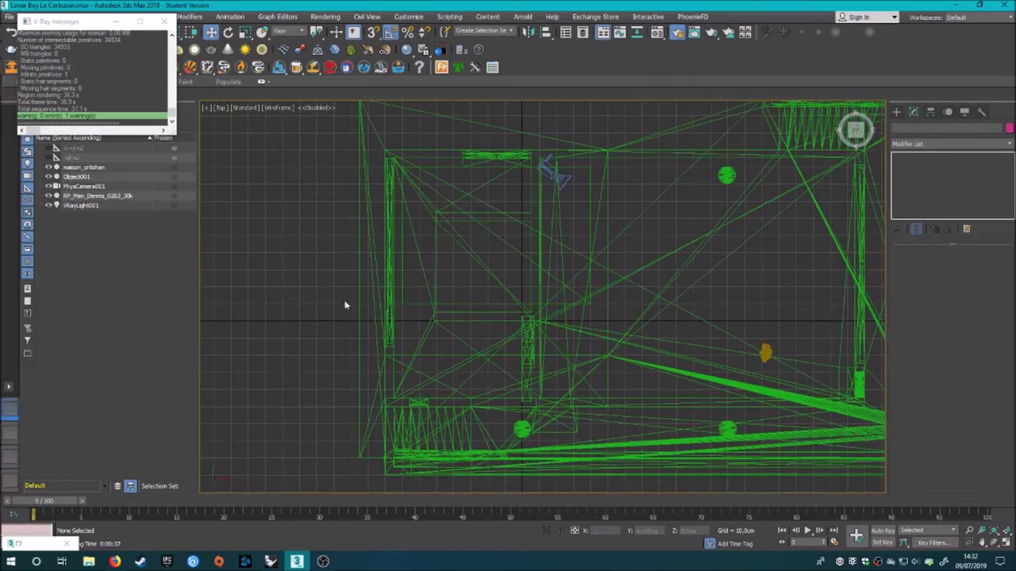
click(227, 106)
click(246, 192)
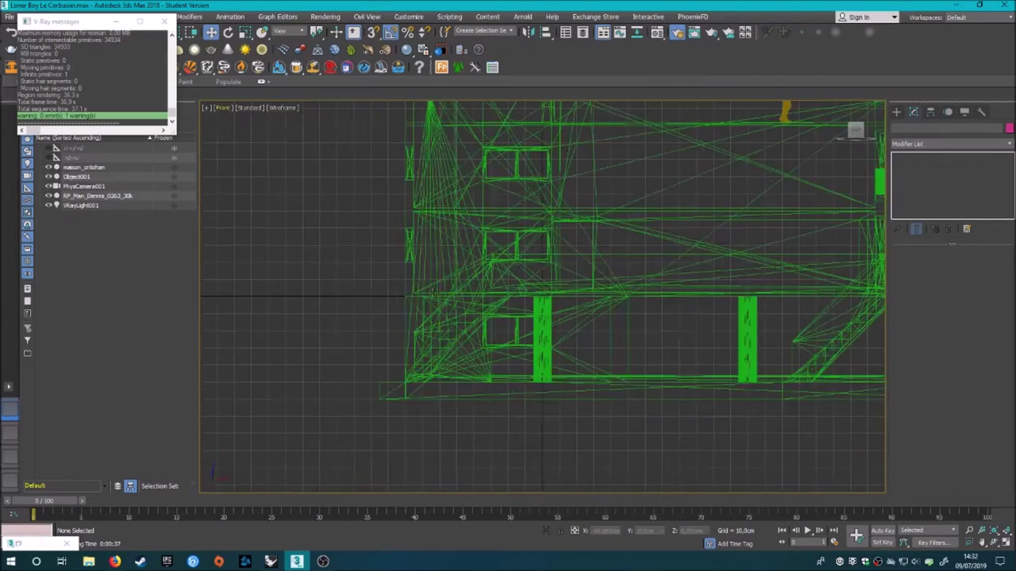
key(z)
click(222, 108)
click(246, 203)
click(220, 106)
click(246, 214)
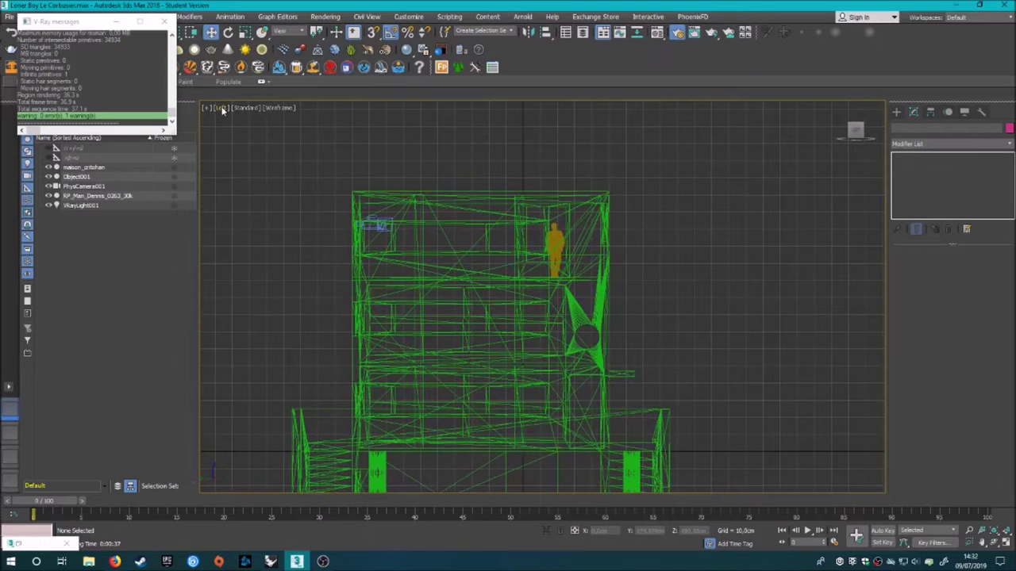
click(222, 108)
click(237, 226)
scroll(556, 238, up, 2)
scroll(555, 238, up, 2)
scroll(476, 238, up, 1)
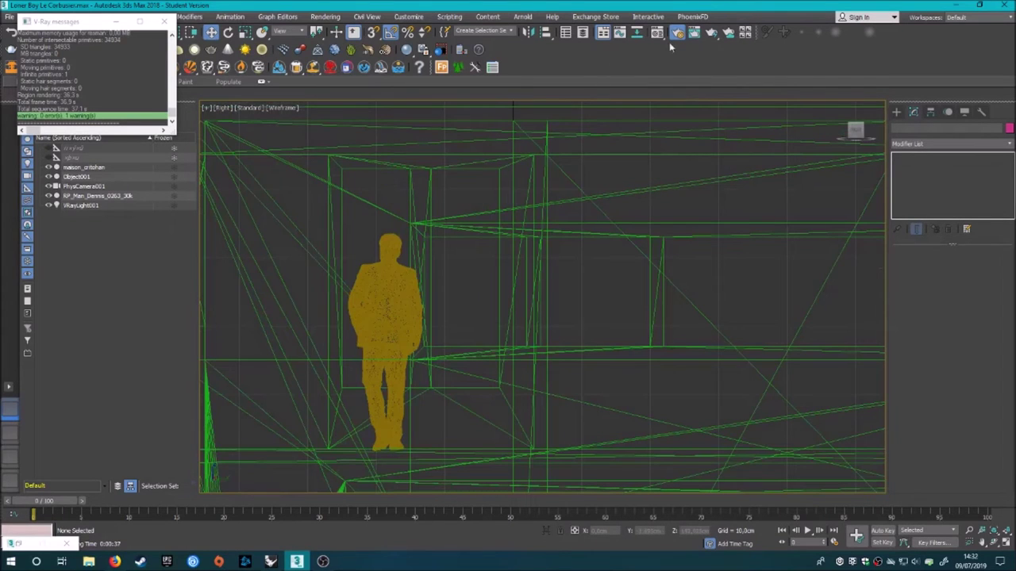
In the Right view, start creating a VRayLight plane light
click(896, 112)
click(920, 127)
click(982, 141)
click(971, 151)
click(929, 176)
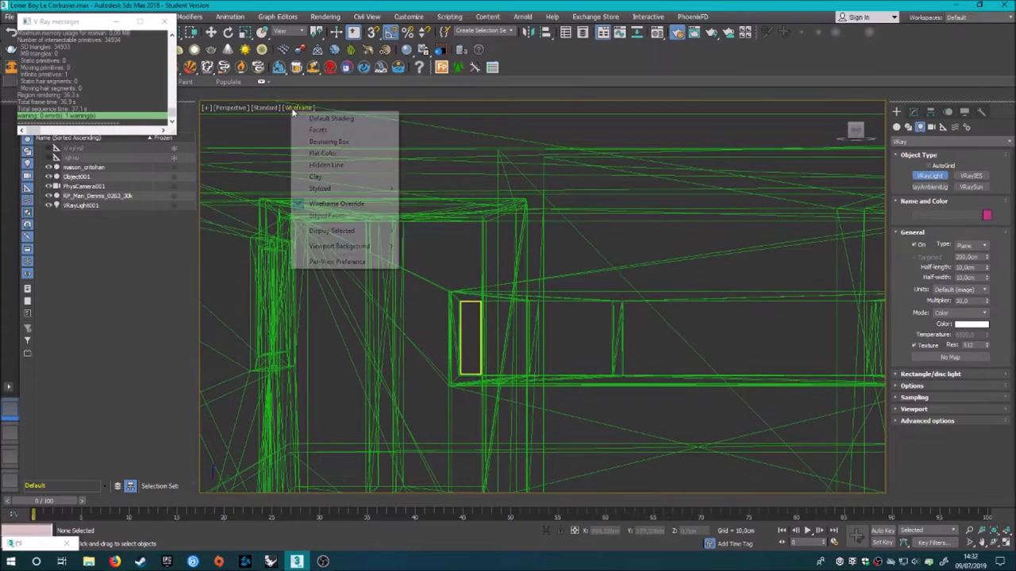
Switch to the Perspective view, cancel light creation, and select and frame VRayLight001
key(F3)
key(p)
scroll(367, 275, up, 5)
scroll(374, 249, up, 2)
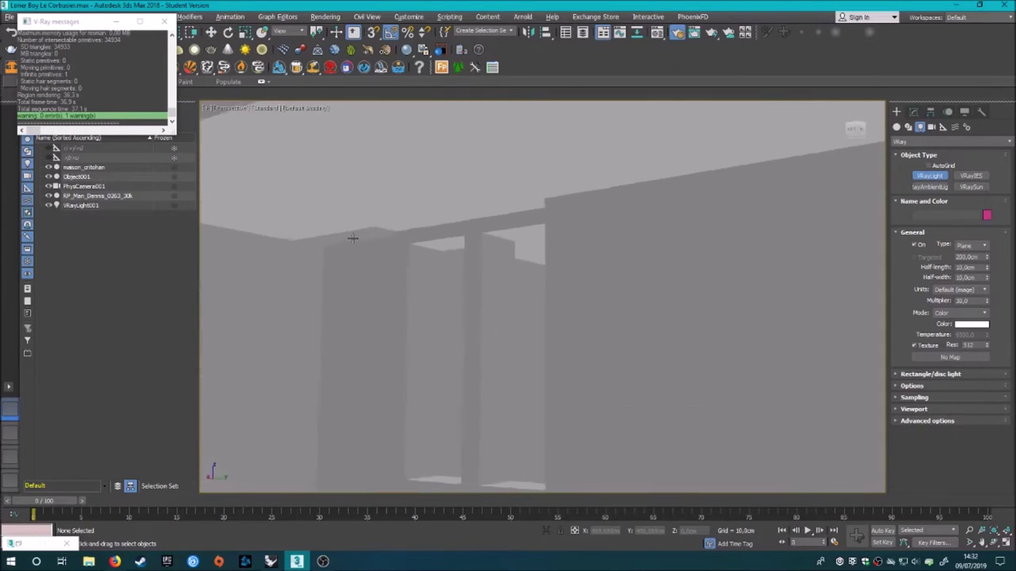
scroll(351, 238, down, 1)
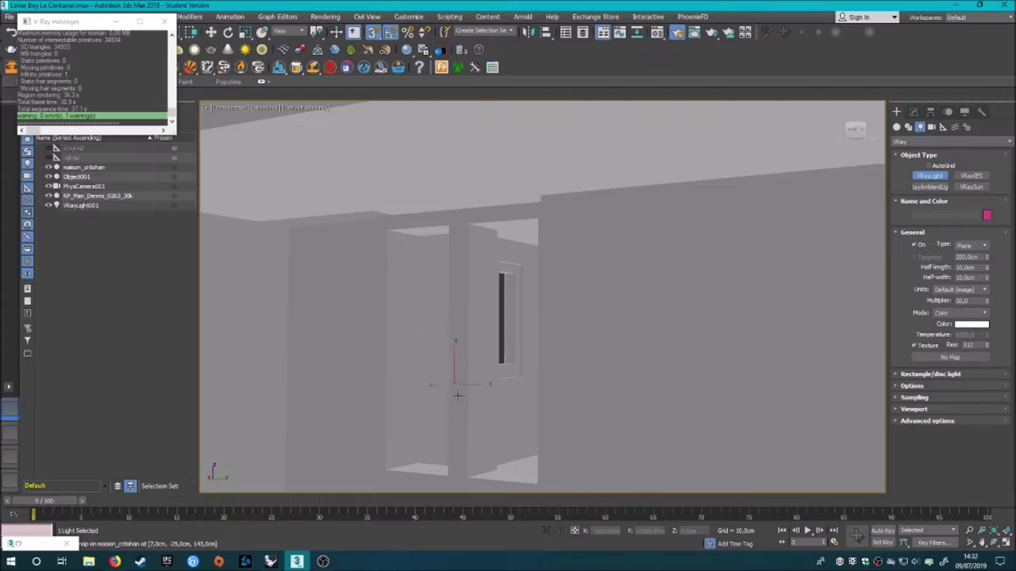
right_click(526, 474)
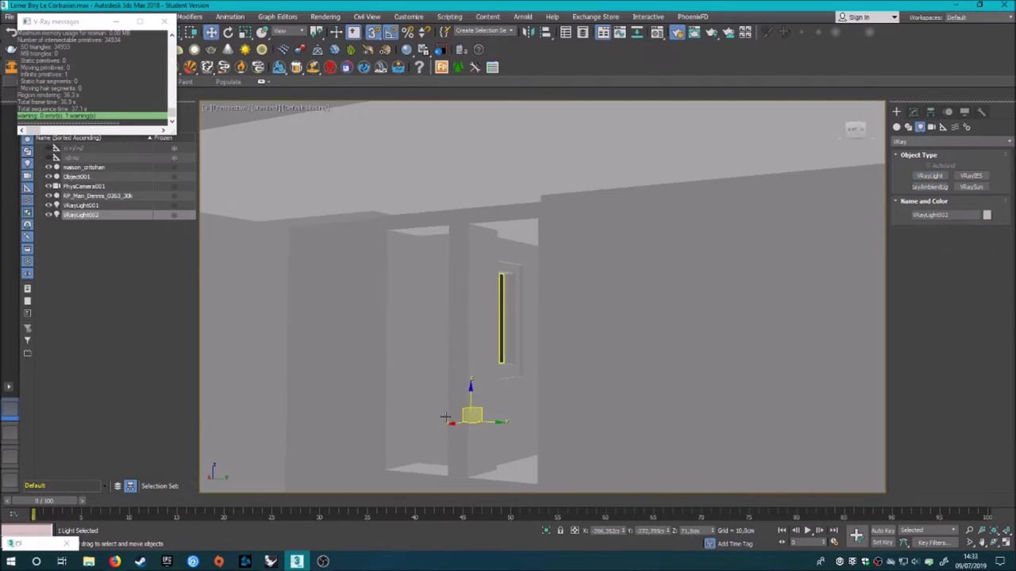
click(87, 196)
click(79, 206)
key(z)
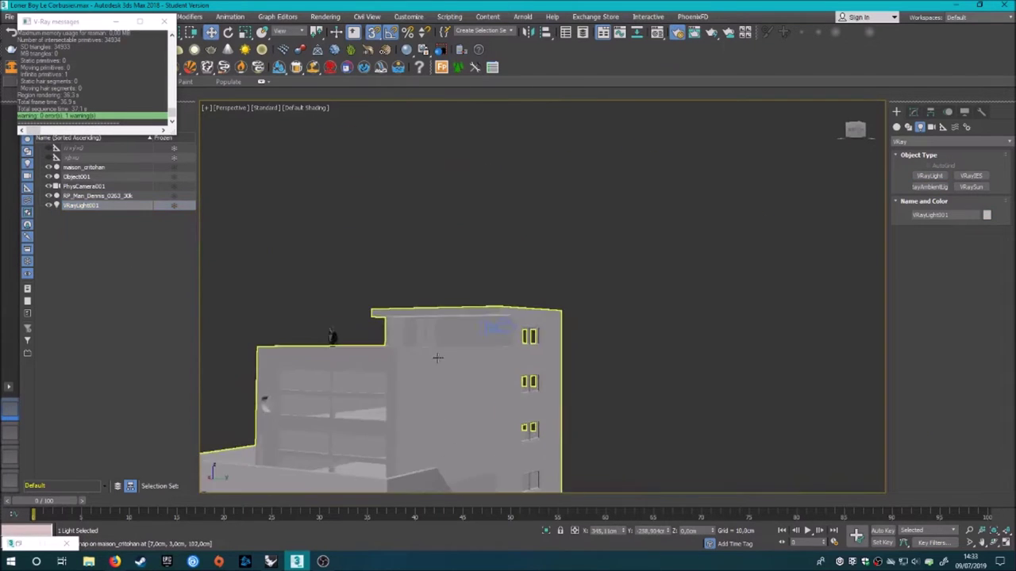
Inspect the scene from the Left, Bottom and Right views
key(l)
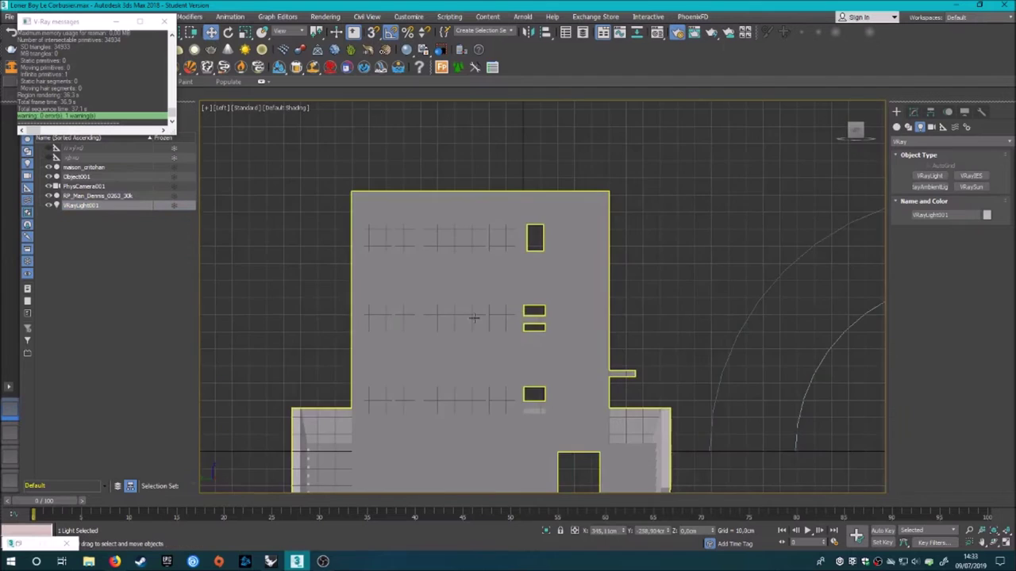
scroll(365, 220, up, 3)
scroll(455, 232, up, 3)
scroll(429, 278, up, 2)
scroll(436, 284, up, 3)
key(b)
click(232, 109)
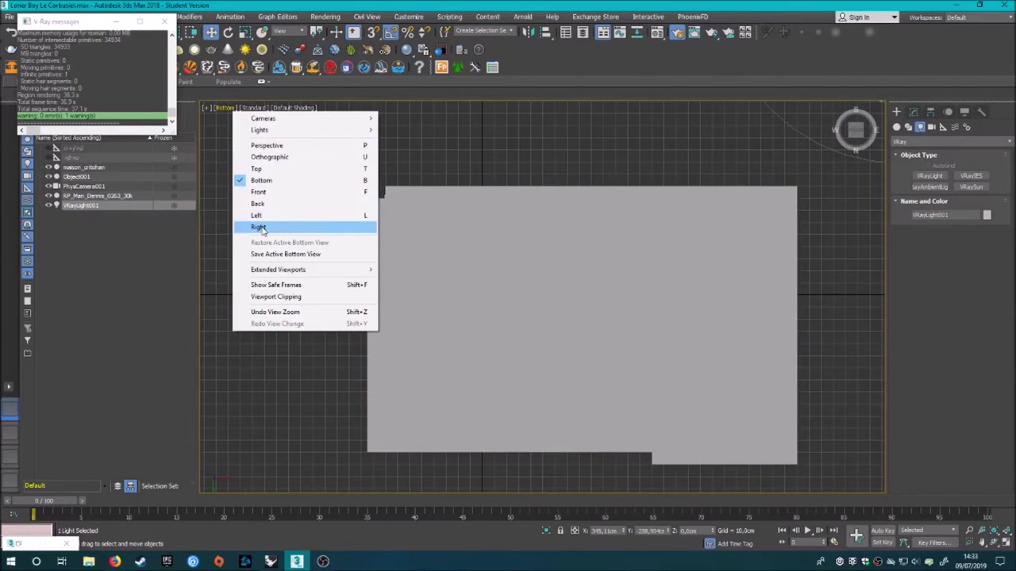
click(262, 227)
Clear the selection via the quad menu and set the side view to wireframe
right_click(368, 284)
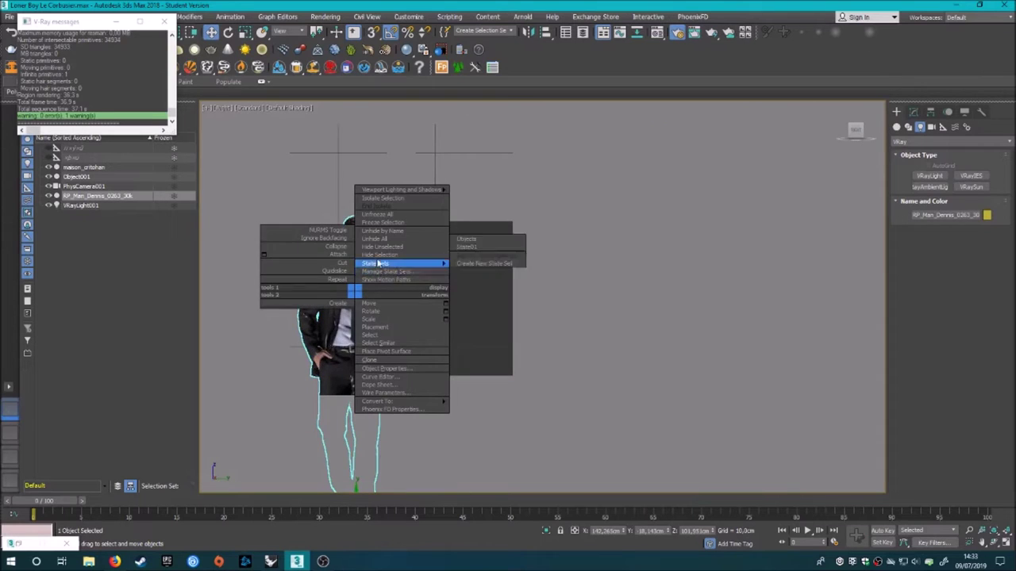
right_click(436, 272)
click(450, 232)
click(294, 108)
click(349, 202)
Draw and size a VRay plane light beside the man's head in the side view
middle_drag(358, 258, 381, 285)
click(930, 175)
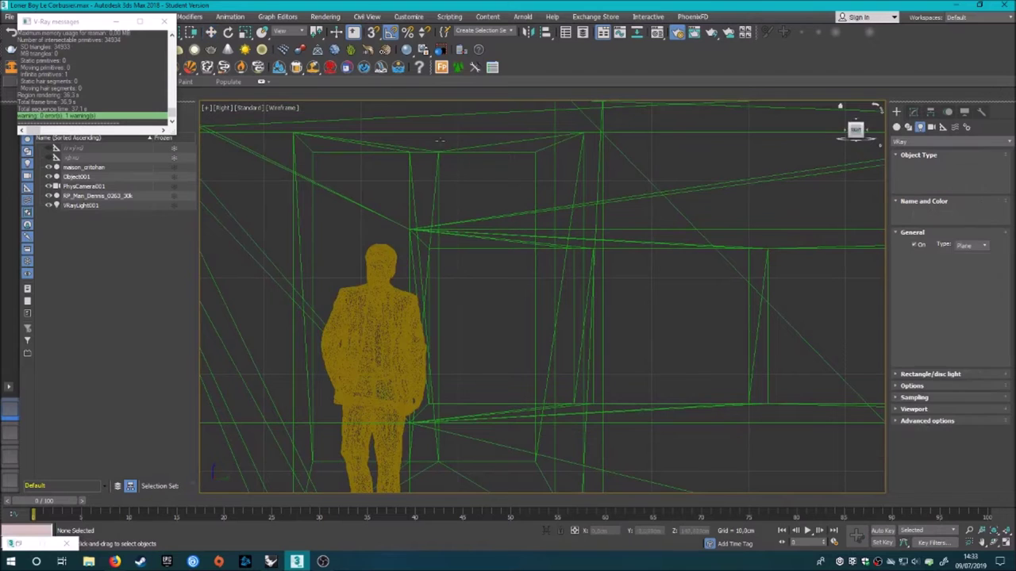
drag(292, 131, 476, 351)
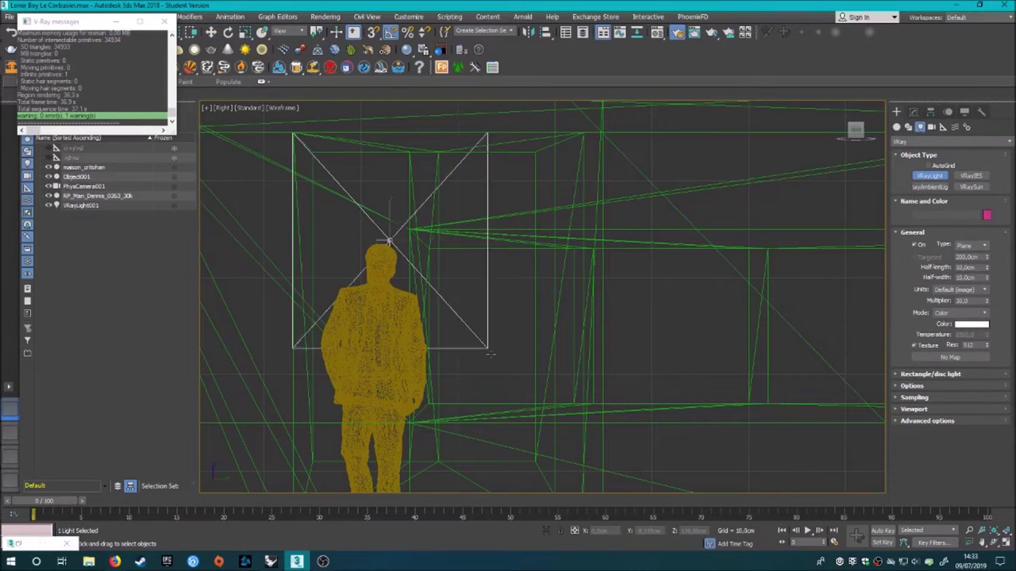
scroll(487, 307, down, 2)
scroll(373, 158, up, 3)
middle_drag(389, 119, 389, 181)
drag(498, 313, 576, 468)
scroll(453, 283, down, 3)
Rotate the new plane light 45° in the Top view
click(9, 434)
scroll(273, 191, up, 2)
scroll(272, 191, up, 2)
key(e)
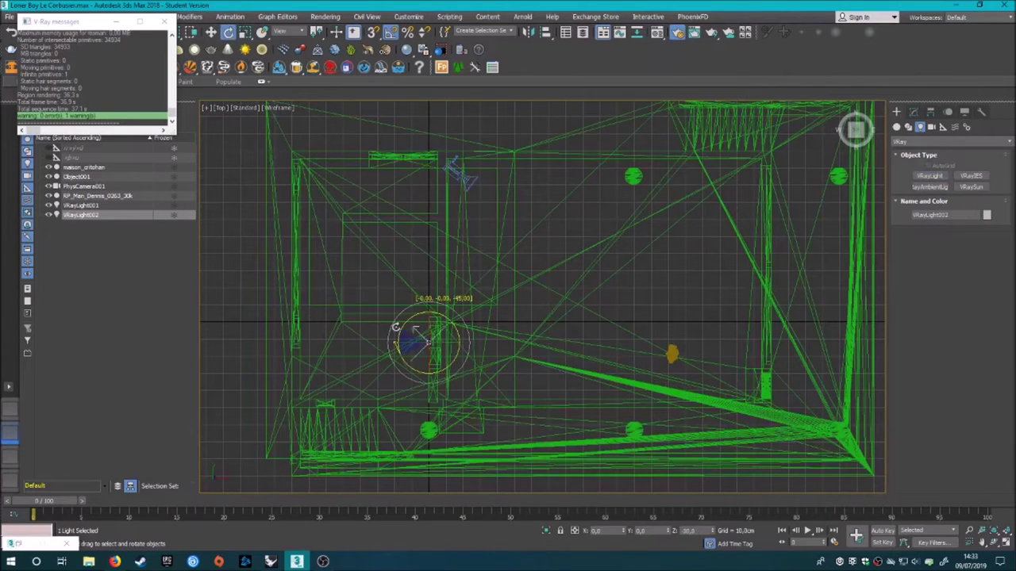
click(212, 33)
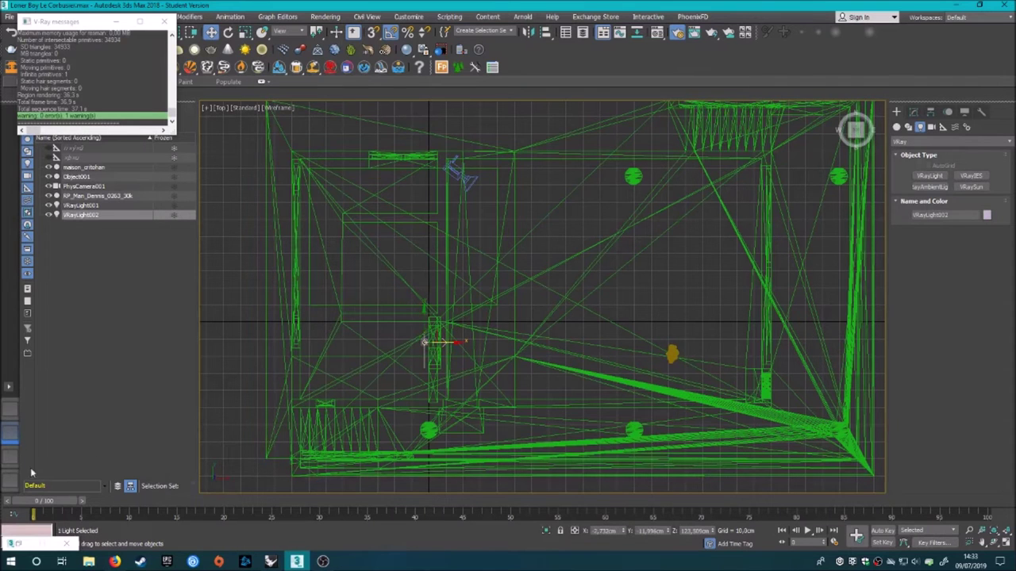
In the Front view, start tinting VRayLight002's colour pale cyan by lowering red
click(9, 456)
scroll(404, 232, up, 3)
scroll(404, 232, down, 3)
scroll(401, 294, down, 2)
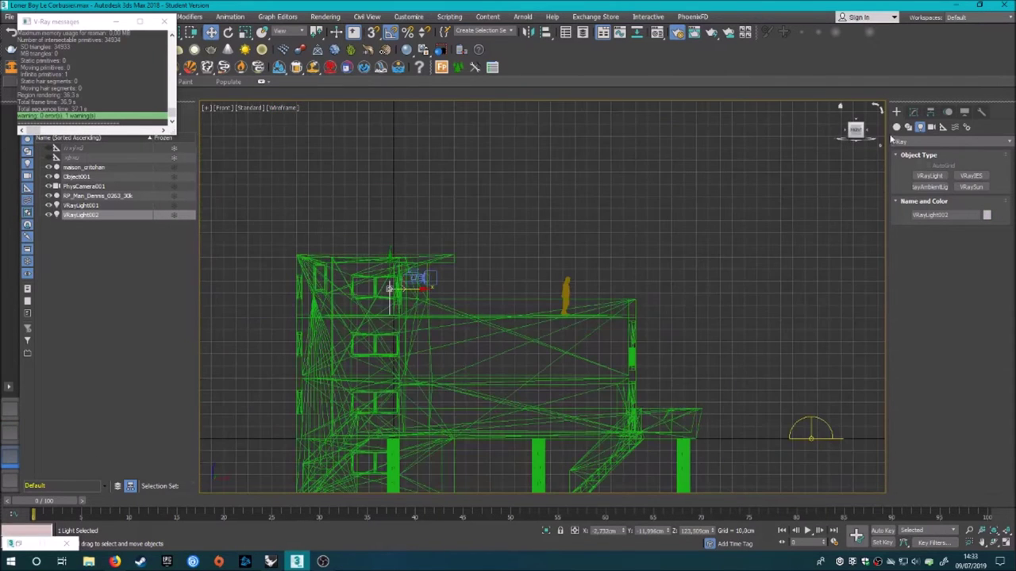
click(909, 111)
click(971, 346)
click(367, 72)
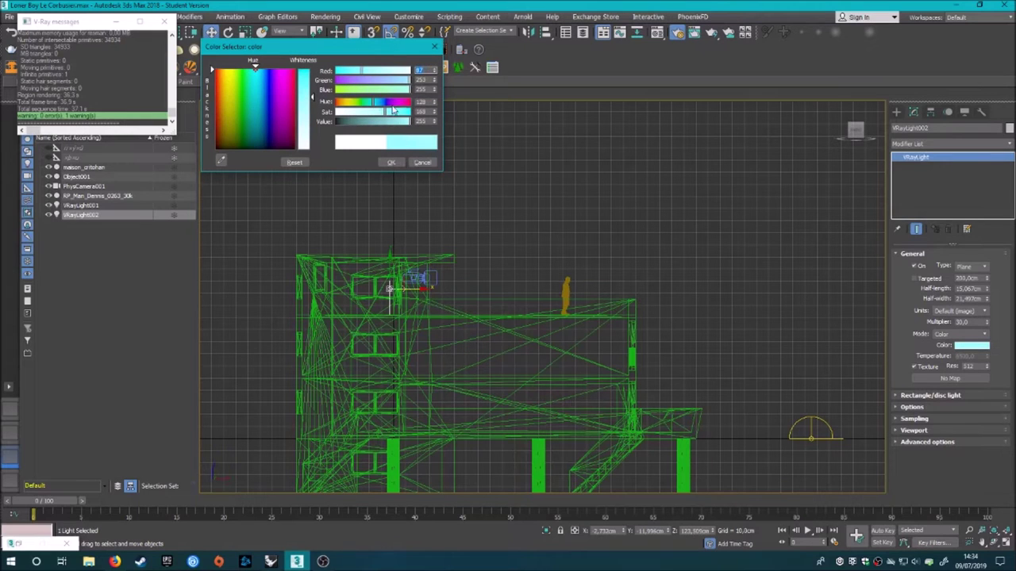
Pick a deeper sky blue as VRayLight002's colour and confirm it
drag(394, 110, 390, 113)
click(258, 81)
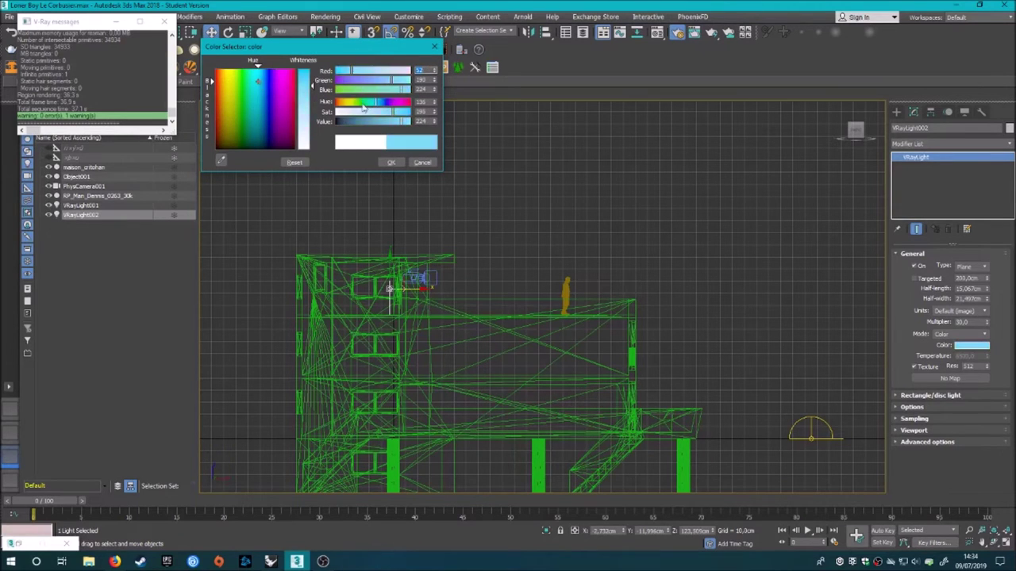
drag(392, 81, 383, 88)
click(392, 162)
Reselect VRayLight002 in the viewport, then deselect it
click(476, 199)
click(359, 225)
scroll(360, 225, up, 8)
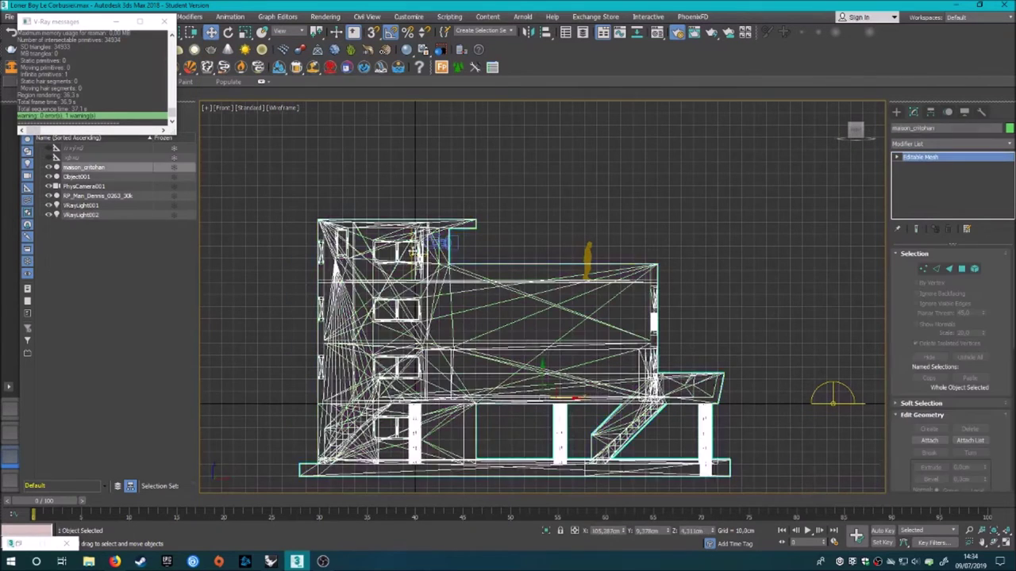
click(360, 225)
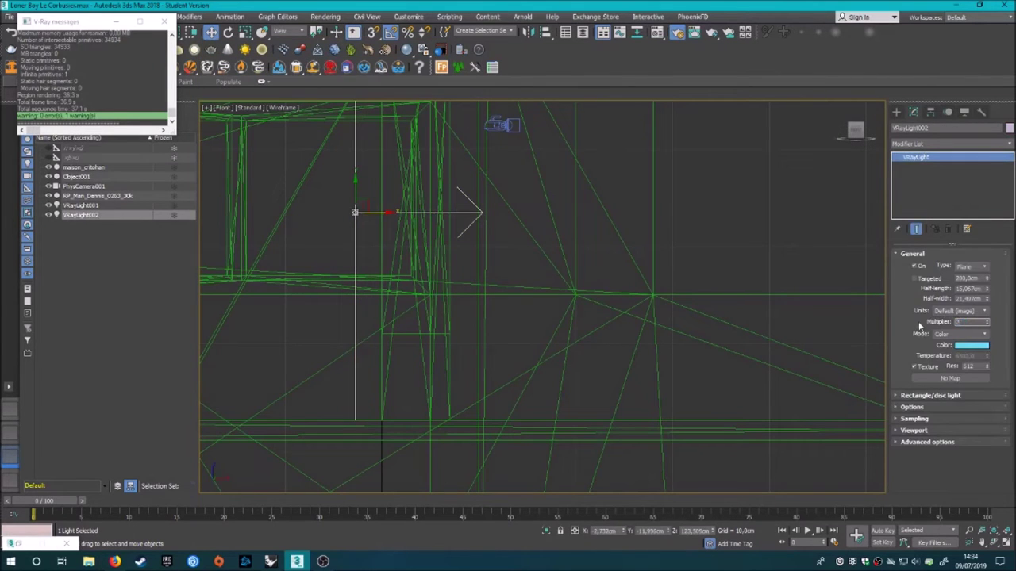
click(137, 413)
Switch to the camera view, save the scene, and render it from Render Setup
key(c)
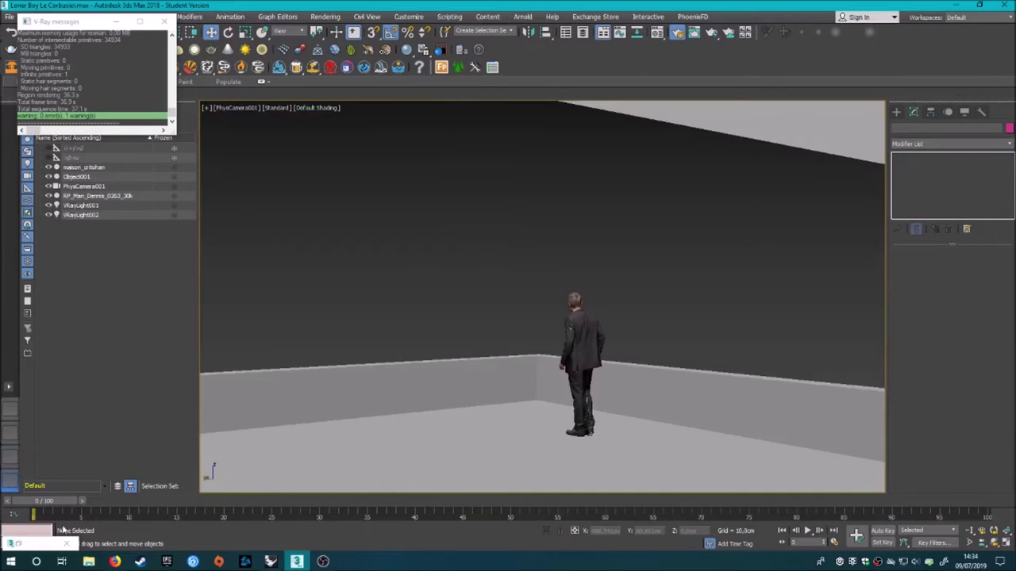
key(F10)
key(ctrl+s)
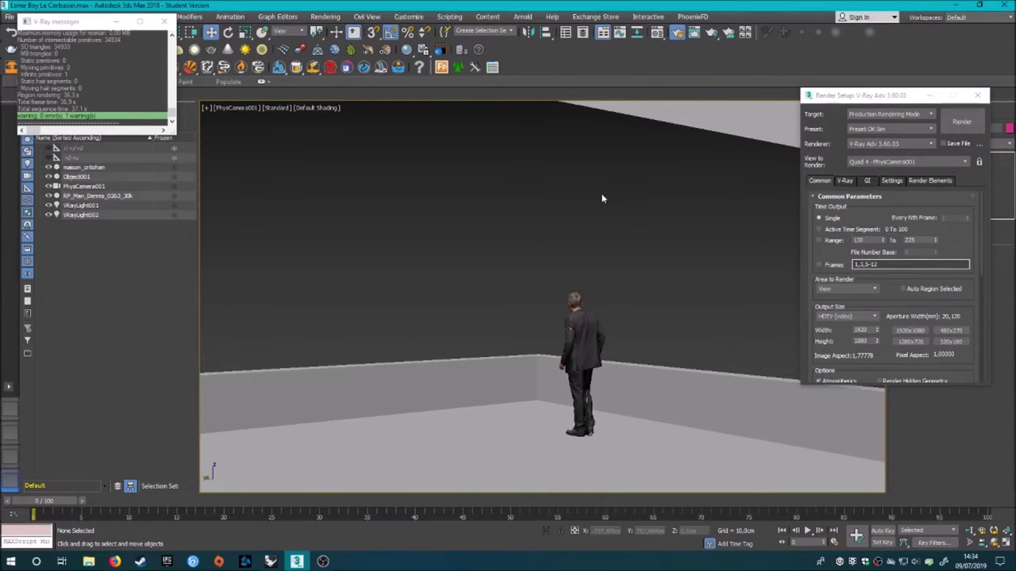
click(961, 121)
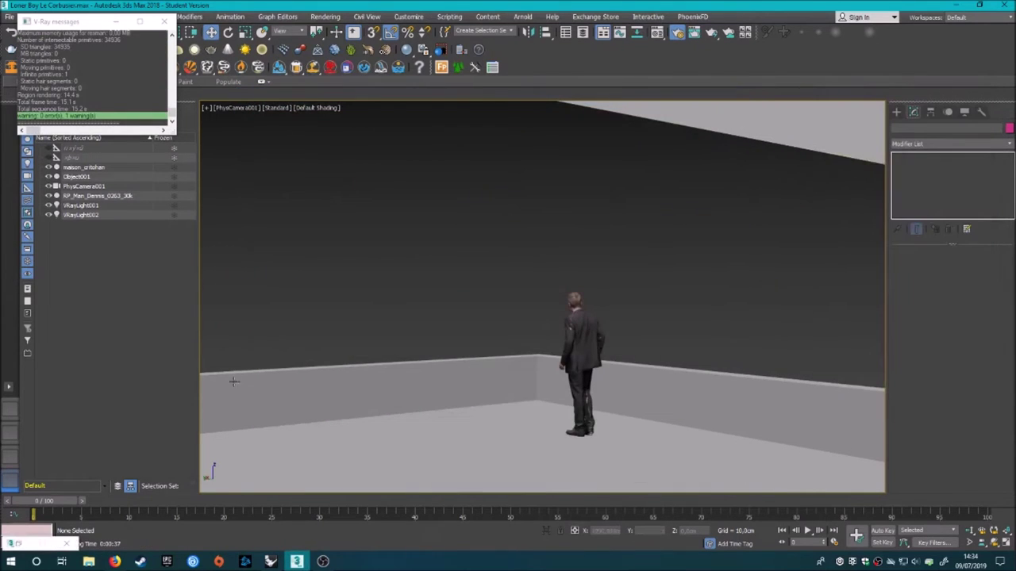
Select VRayLight002, reopen Render Setup, and begin editing the new light's half-length
click(83, 215)
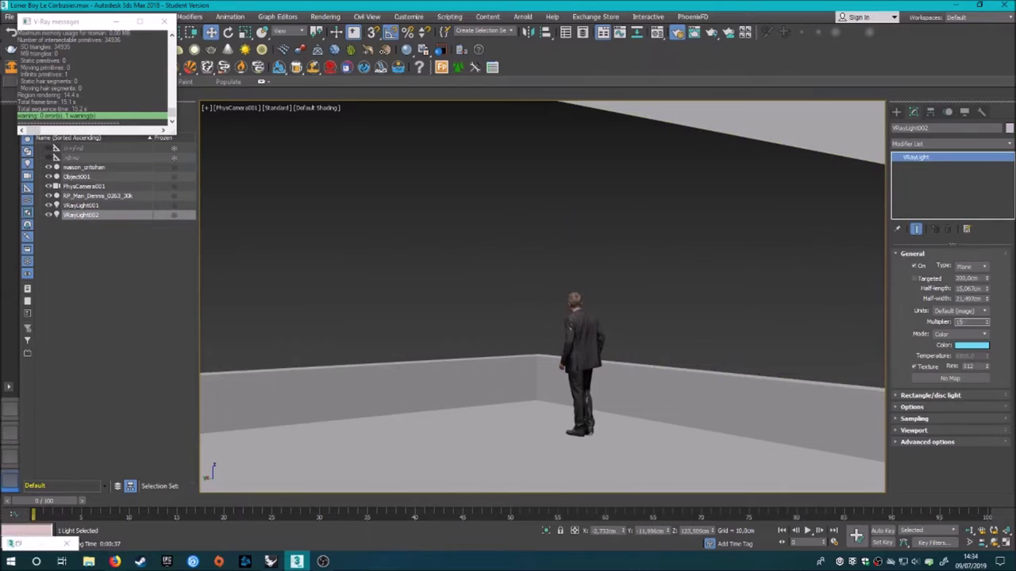
key(F10)
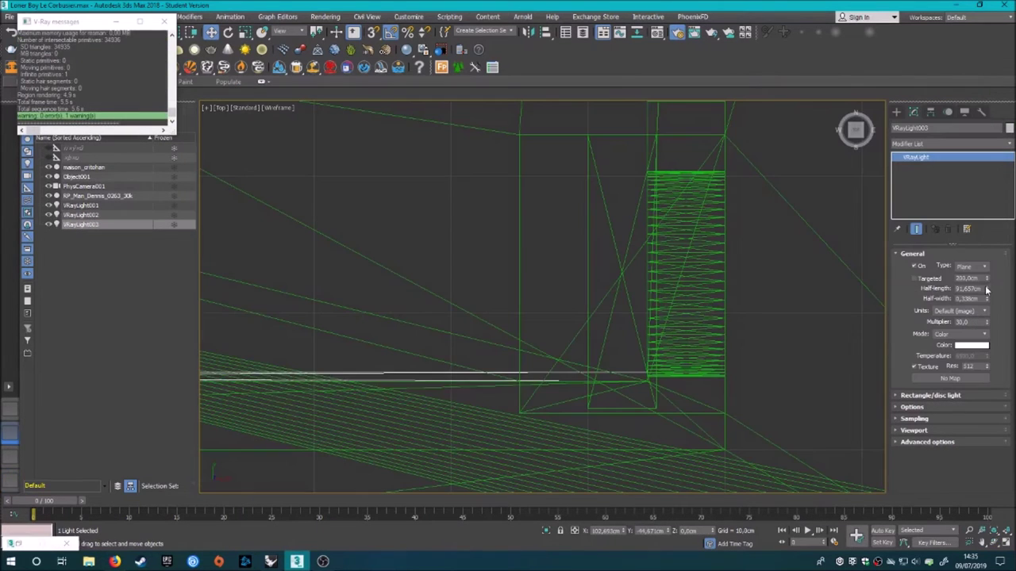
double_click(972, 289)
Set VRayLight003's half-length to 91,657cm and half-width to 0,2cm
key(Return)
key(Return)
key(ctrl+z)
key(Return)
Move the strip light onto the terrace floor in Front view, rotate it 180°, and reselect it in camera view
scroll(751, 326, up, 2)
scroll(619, 281, up, 2)
scroll(527, 298, up, 2)
scroll(533, 292, up, 2)
scroll(533, 295, up, 2)
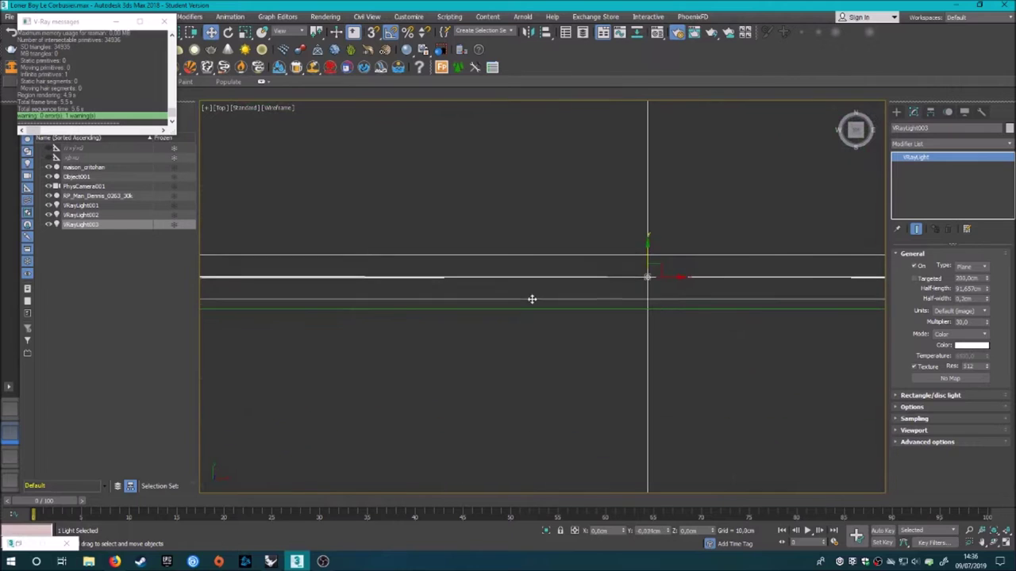
key(f)
mouse_move(506, 389)
mouse_down()
mouse_move(507, 223)
mouse_move(469, 342)
mouse_up()
key(e)
key(w)
click(451, 139)
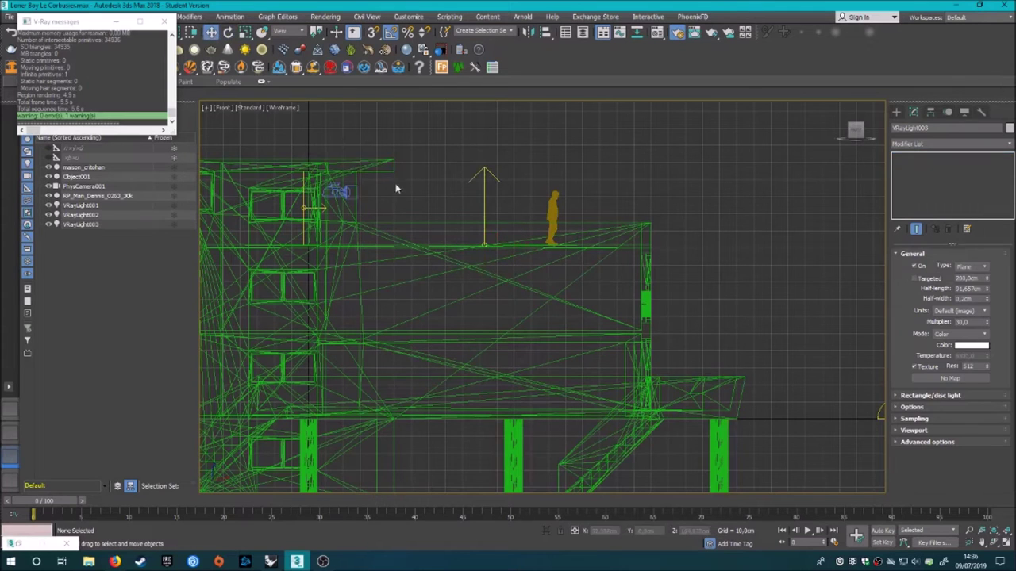
key(c)
click(808, 309)
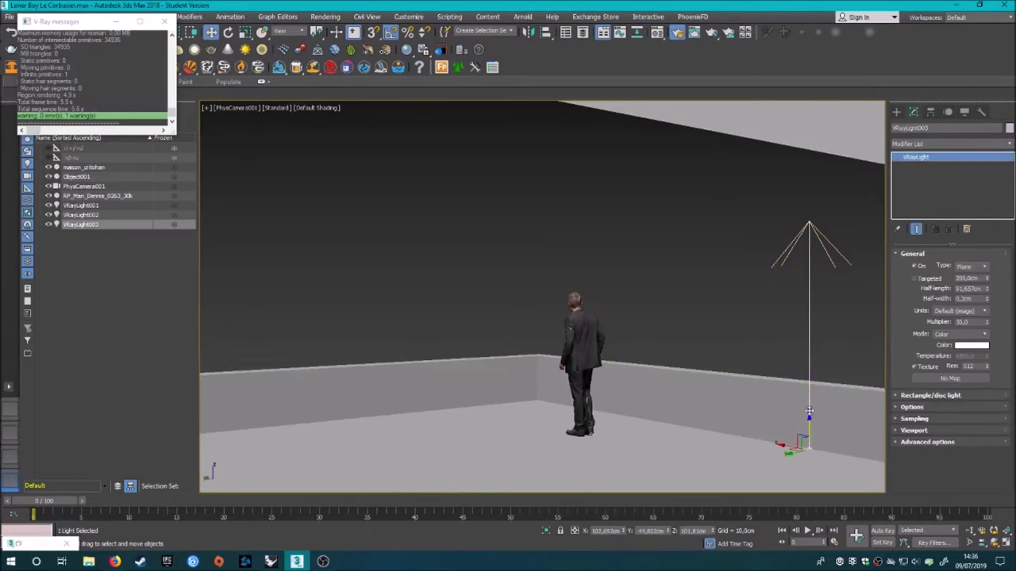
Frame the strip light in Front view and nudge it along the parapet
key(f)
key(z)
scroll(518, 252, up, 2)
scroll(515, 242, up, 2)
drag(514, 240, 514, 258)
key(c)
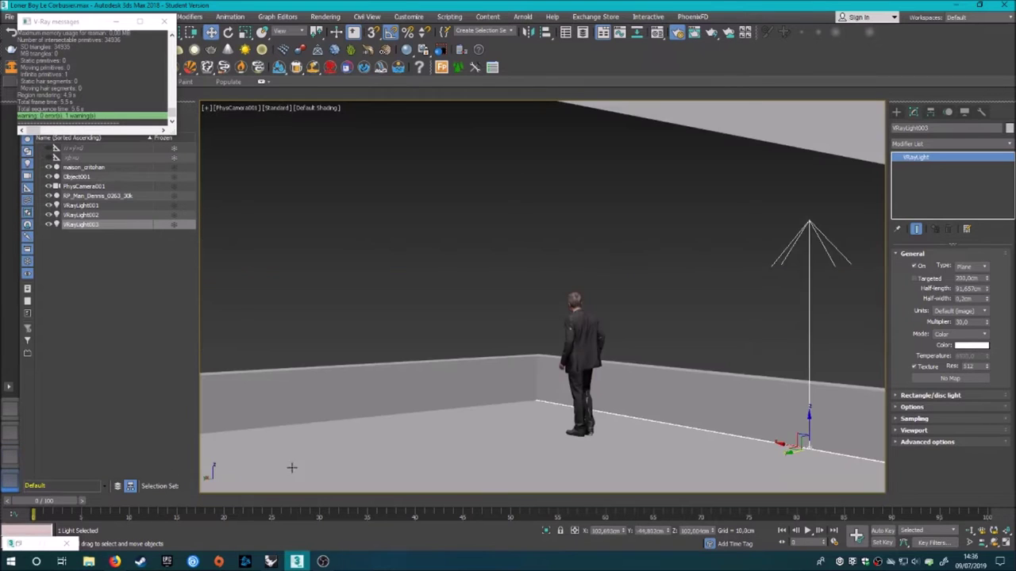
click(711, 257)
Render the camera view, check a render channel, then minimize the frame buffer
key(F10)
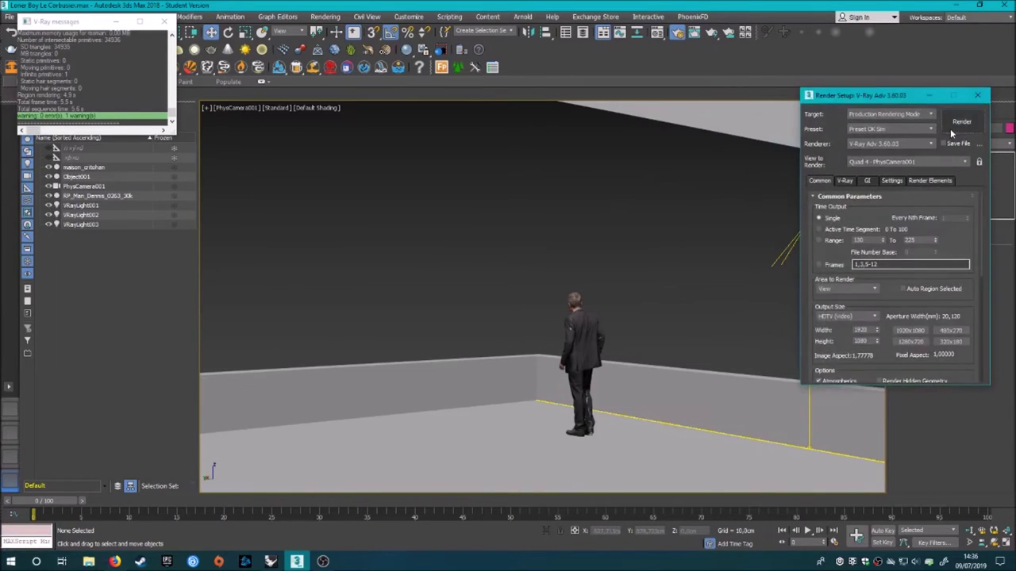
click(950, 128)
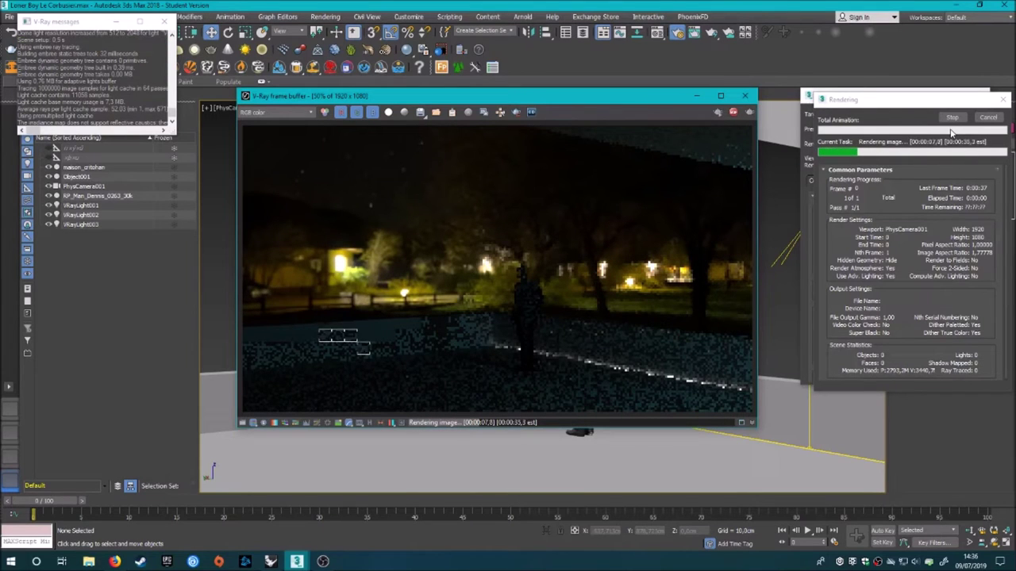
click(309, 111)
click(270, 133)
click(310, 112)
click(270, 123)
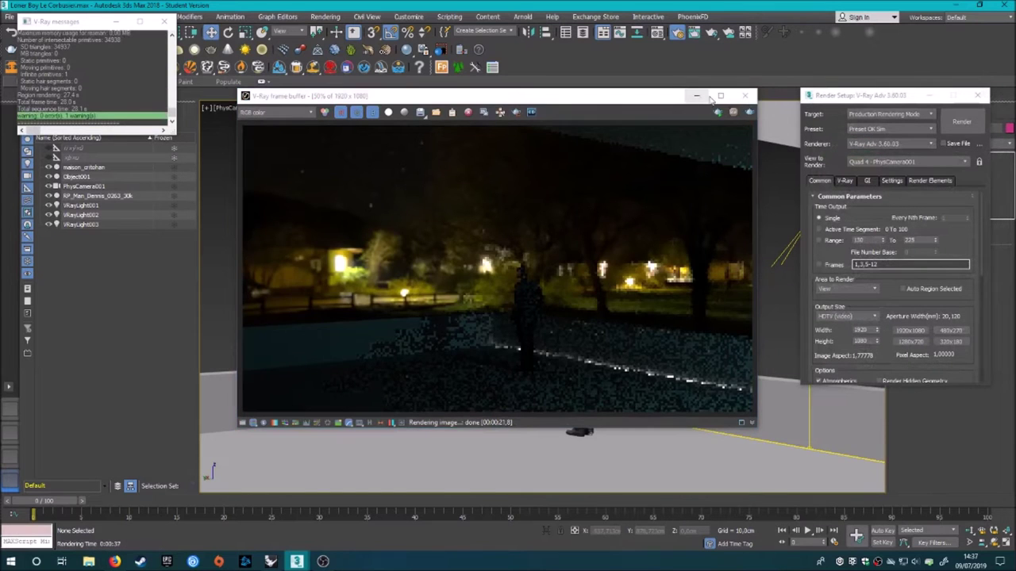
click(696, 96)
In the Top wireframe view, clone the strip light by shift-rotating it
key(t)
key(f)
key(t)
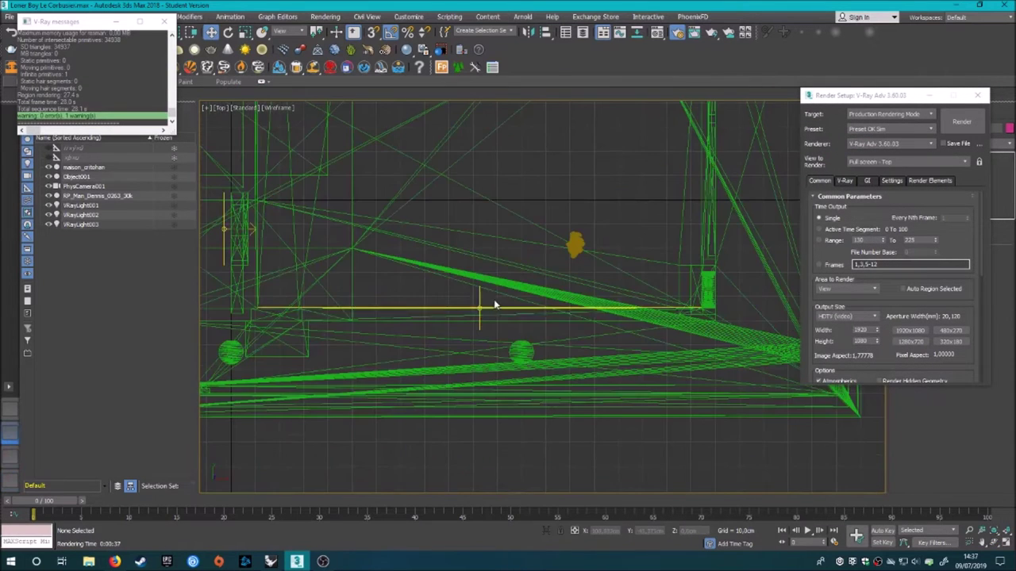
key(z)
scroll(397, 166, down, 1)
key(e)
click(470, 357)
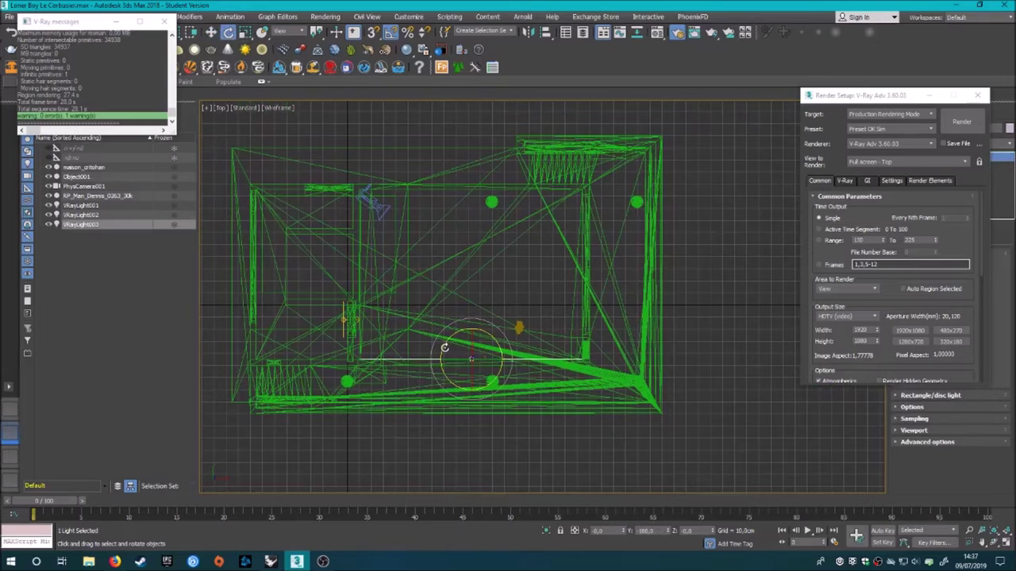
shift+drag(471, 305, 454, 254)
click(509, 327)
Move the copied light to the upper wall and snap its corner to the wall corner
key(w)
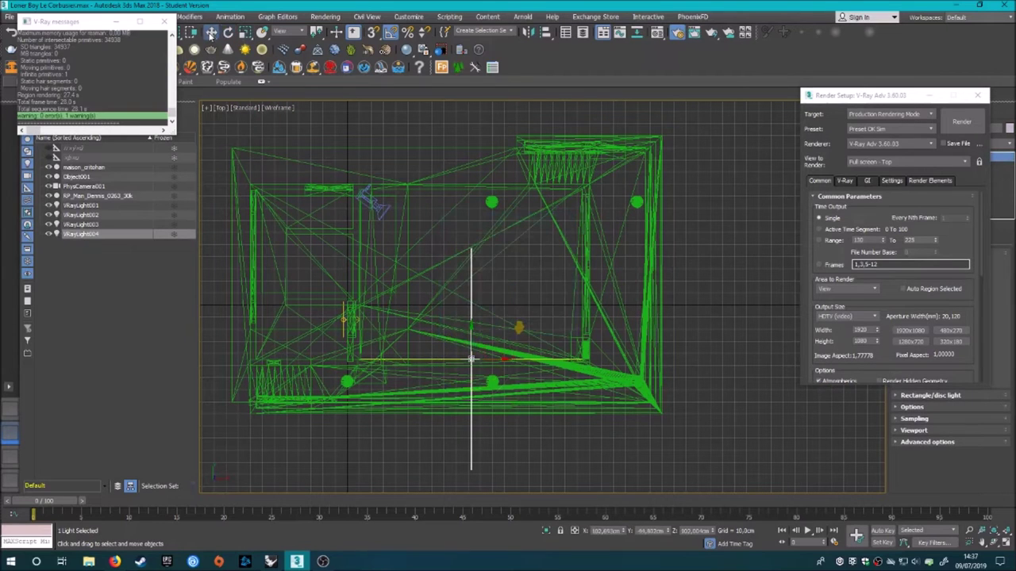
drag(471, 321, 569, 255)
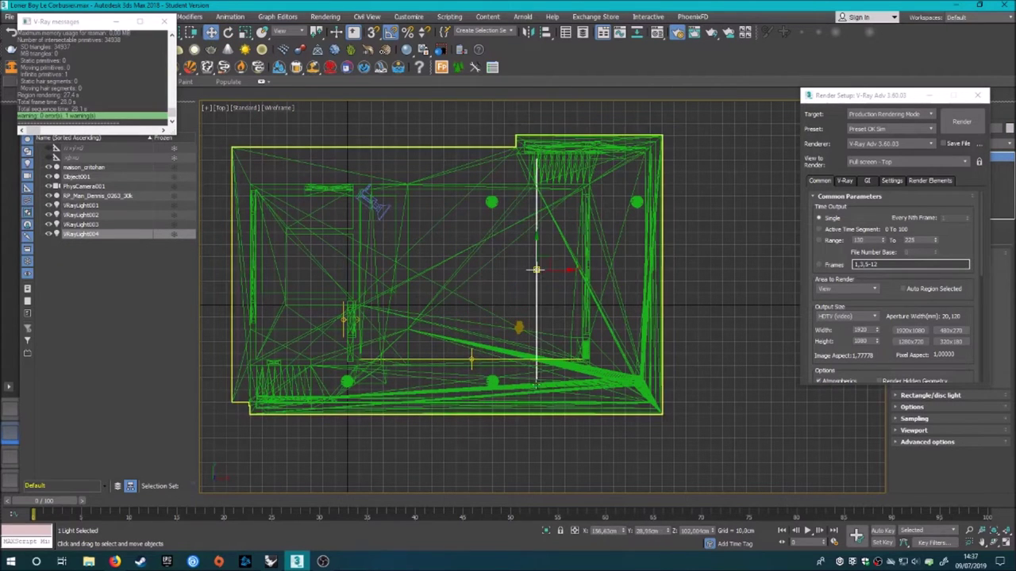
scroll(579, 250, up, 5)
scroll(583, 340, down, 2)
scroll(547, 284, up, 1)
drag(567, 309, 592, 283)
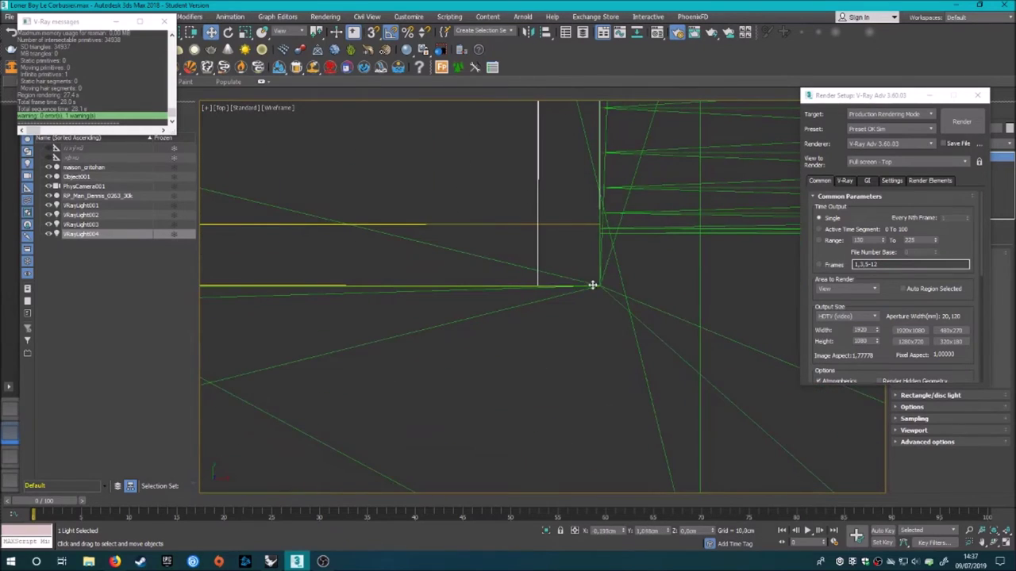
scroll(526, 193, down, 3)
scroll(551, 261, up, 4)
scroll(538, 373, down, 3)
scroll(534, 279, up, 3)
scroll(534, 280, down, 1)
scroll(498, 286, down, 2)
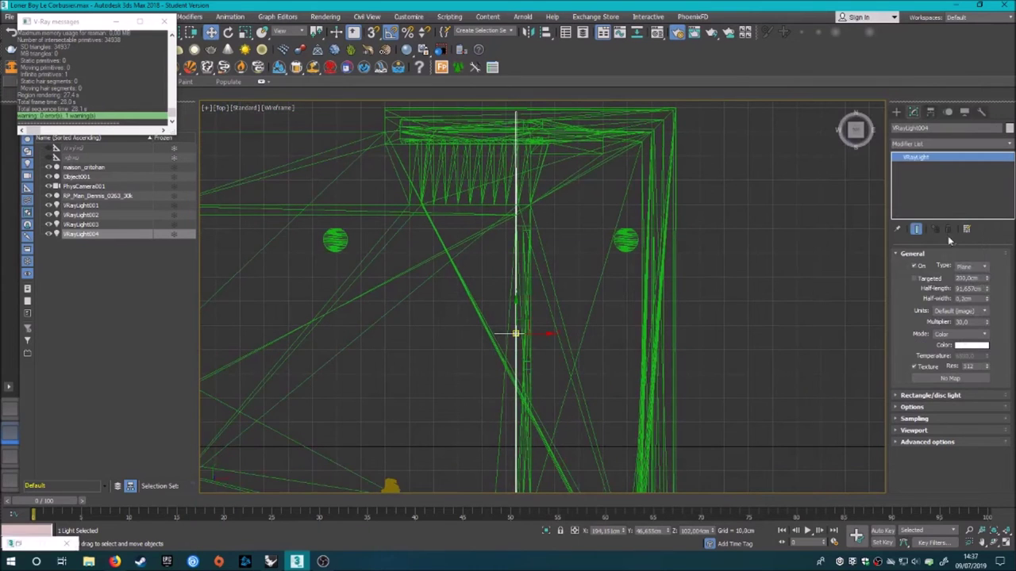
scroll(522, 253, down, 2)
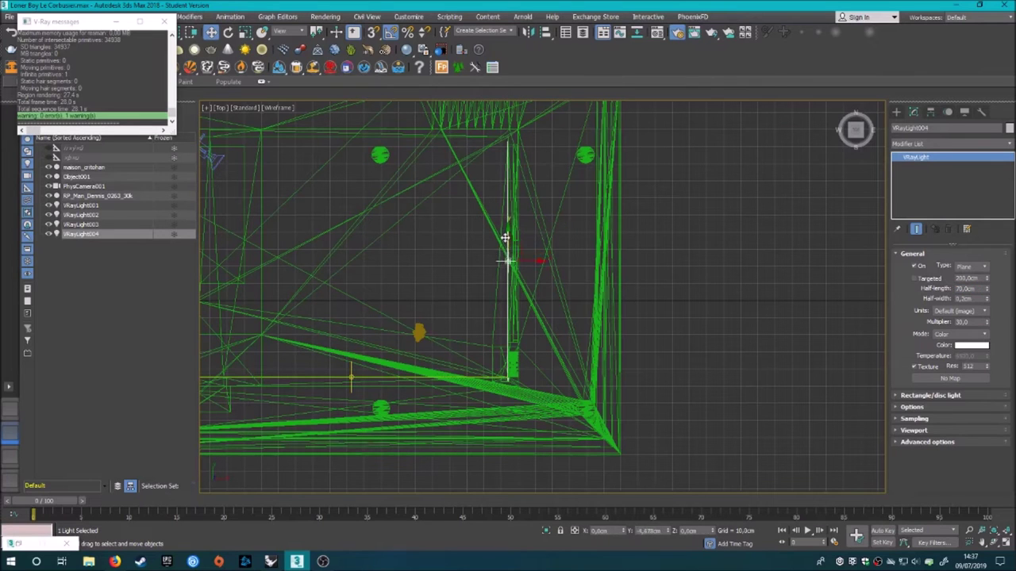
Return to the physical camera view and clear the selection
click(10, 482)
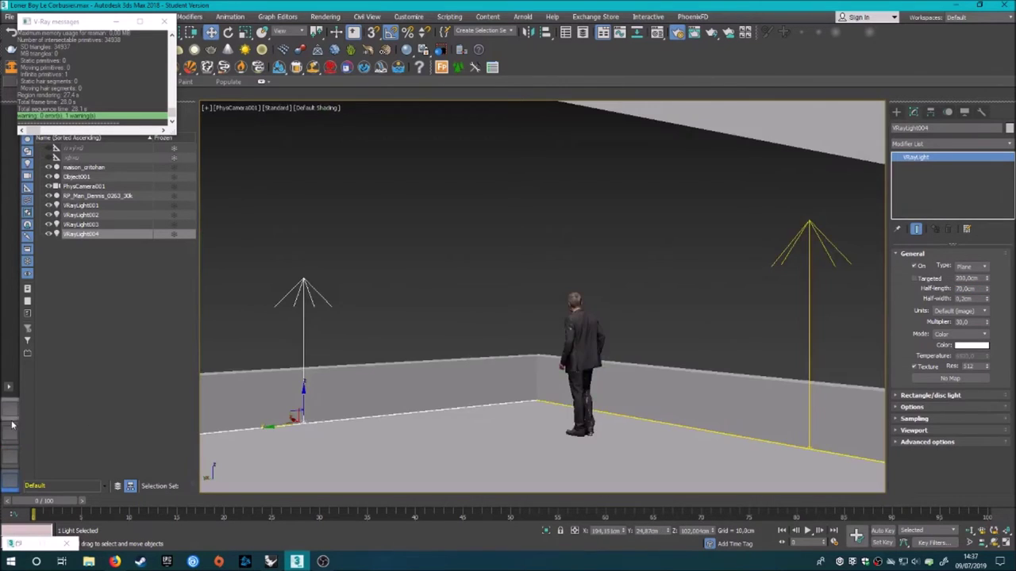
click(10, 429)
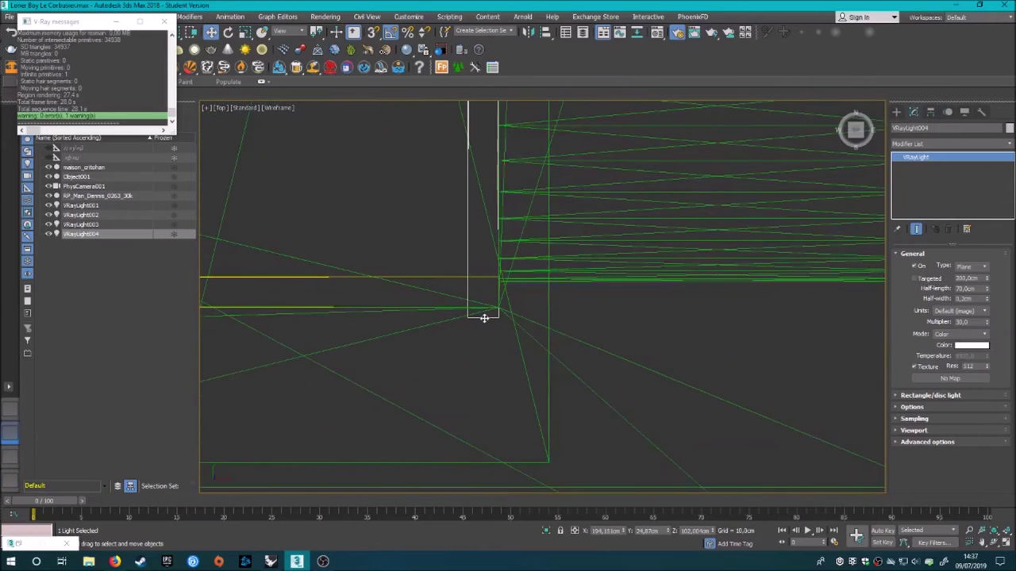
click(11, 480)
click(431, 310)
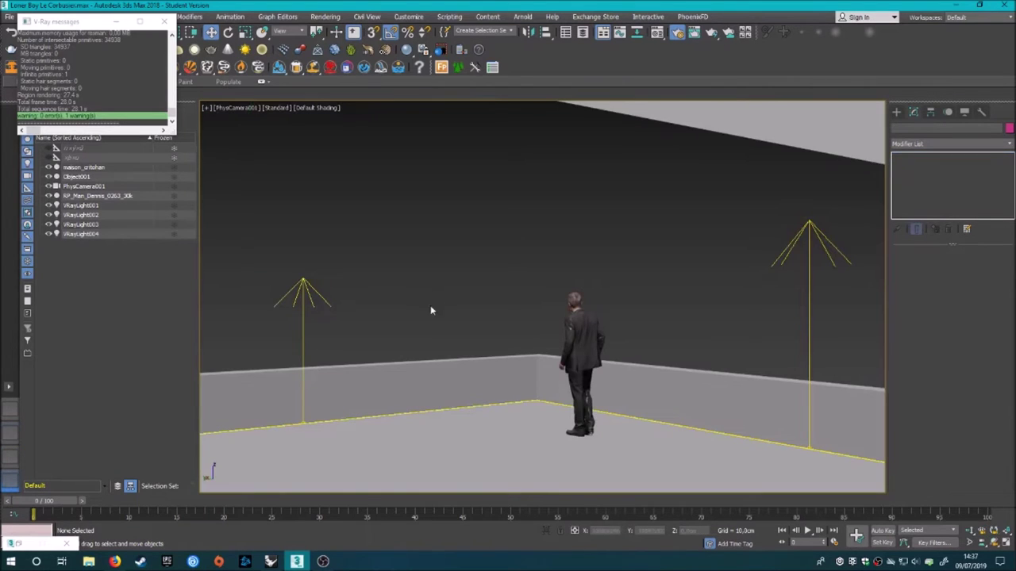
In Render Setup's V-Ray tab, collapse environment and frame buffer and expand Bucket image sampler
click(19, 544)
click(844, 180)
click(835, 236)
click(841, 226)
click(842, 217)
click(841, 309)
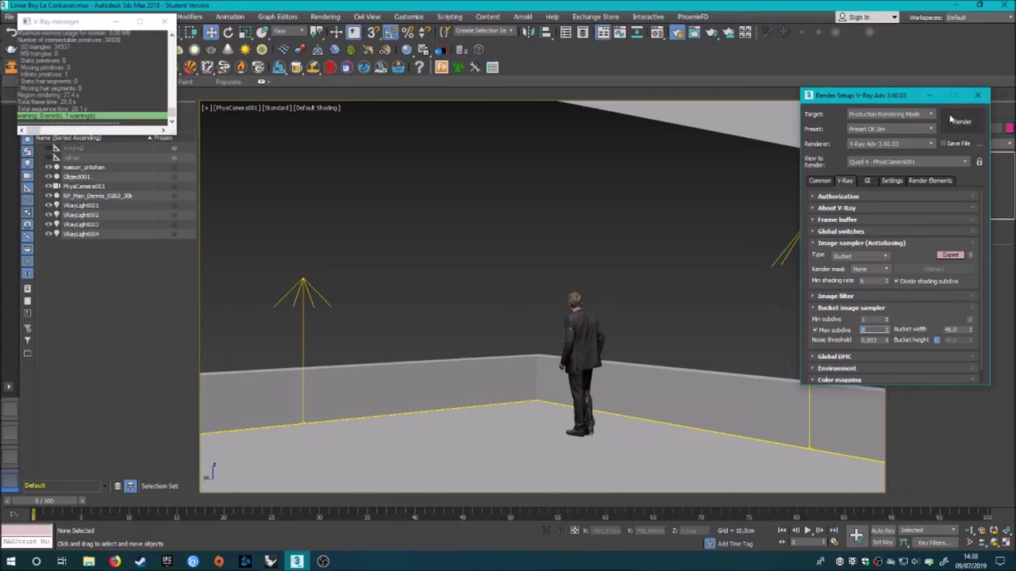
Render the camera view, close the result, and open the Material Editor on the terrace wall
click(775, 173)
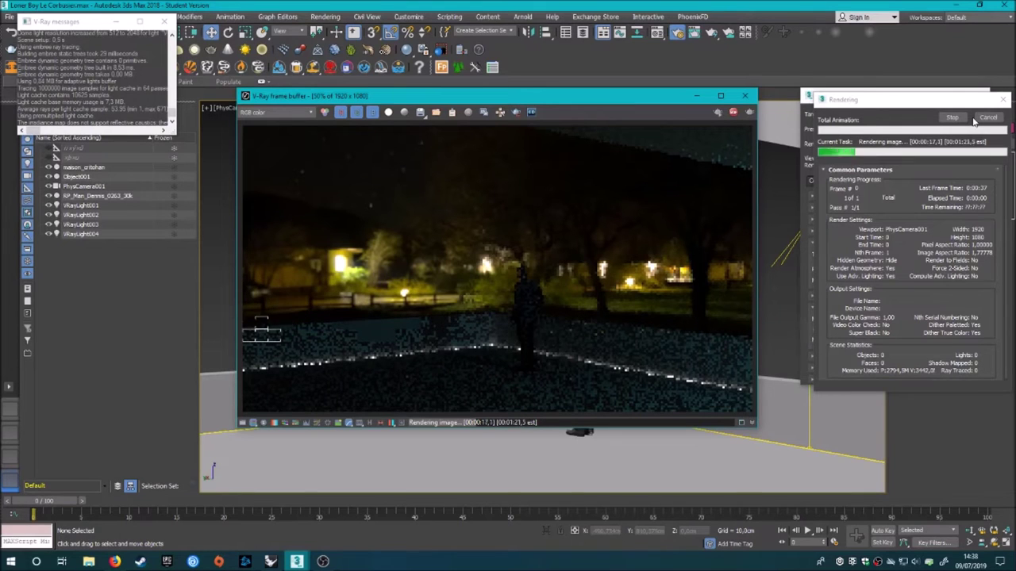
click(984, 118)
click(744, 95)
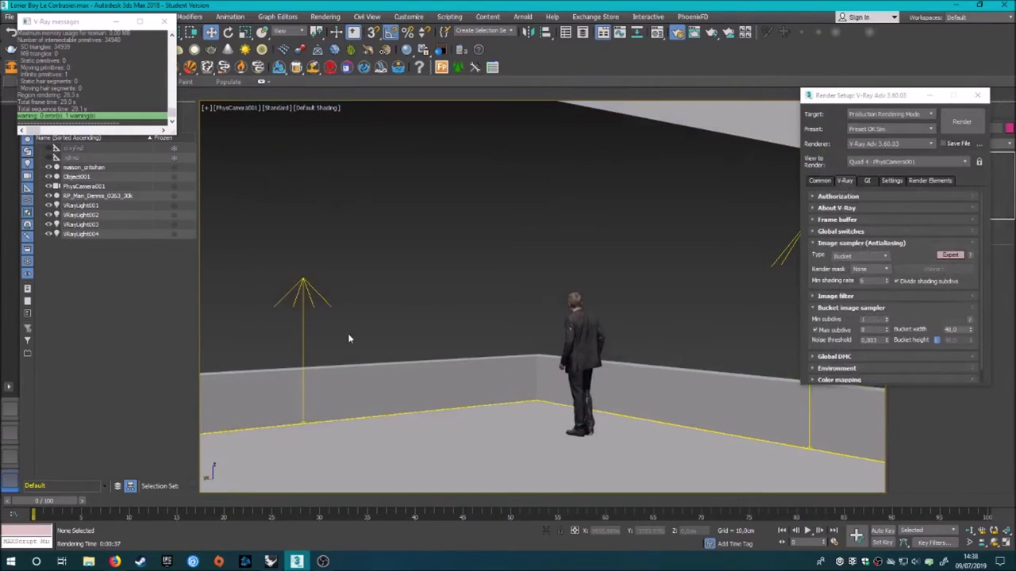
click(452, 460)
key(m)
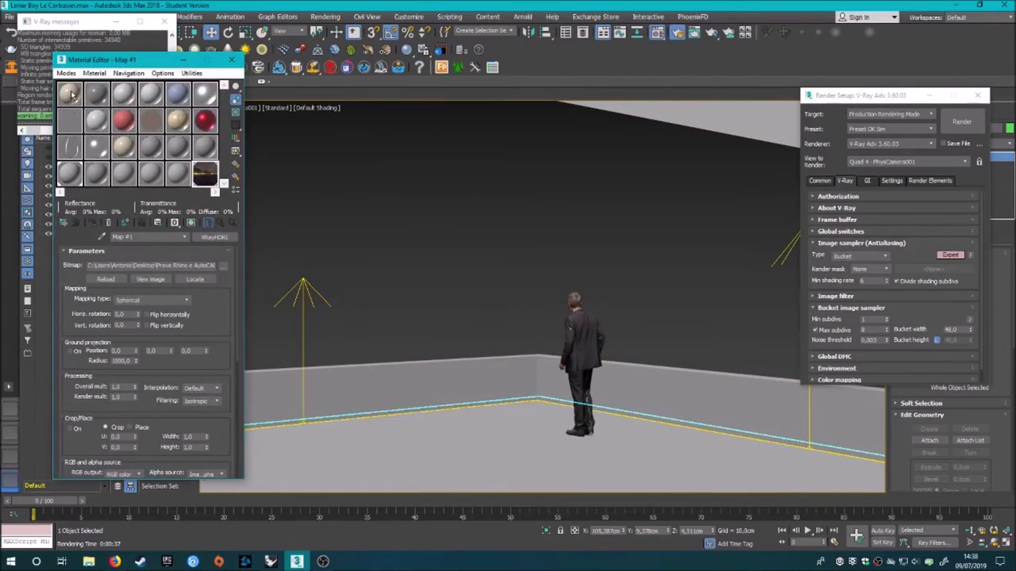
Select the terrace wall and inspect its brick material in the Material Editor
click(73, 175)
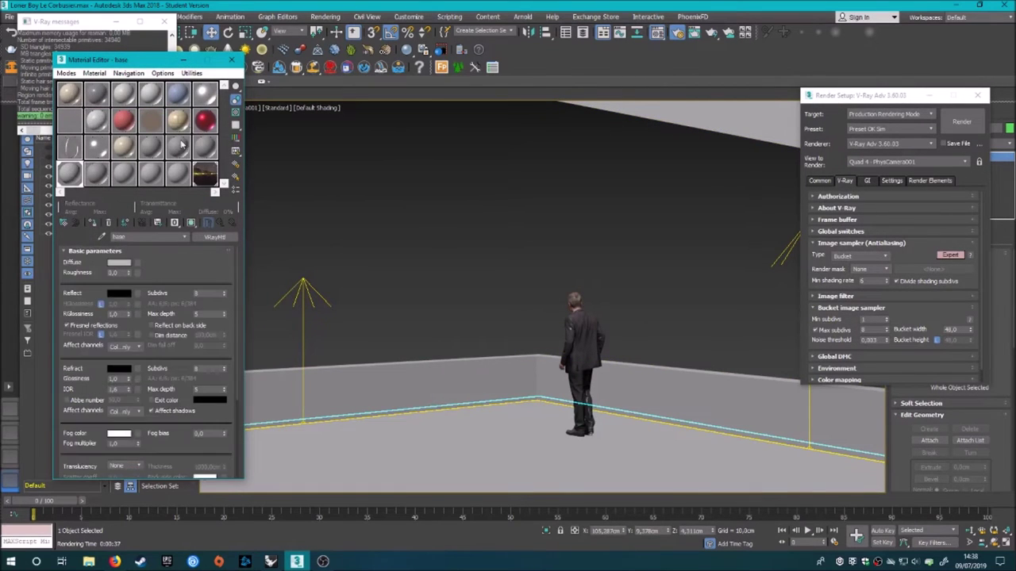
click(380, 376)
click(394, 305)
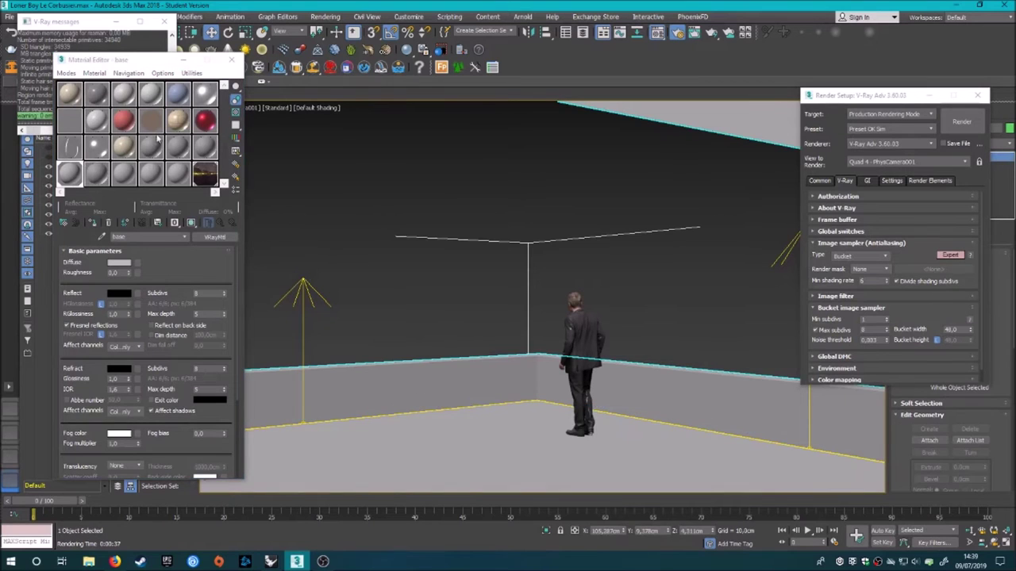
click(178, 121)
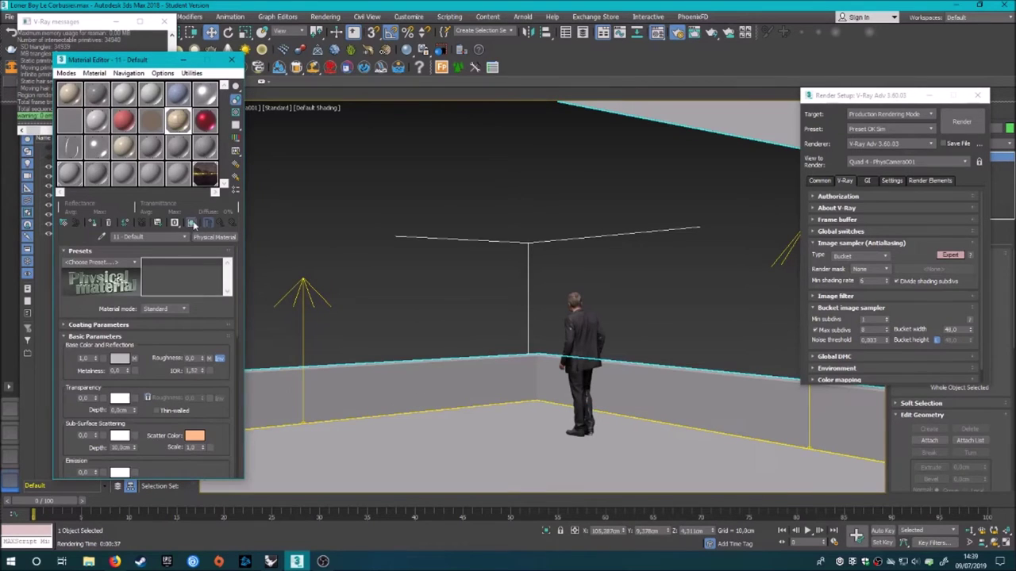
click(977, 95)
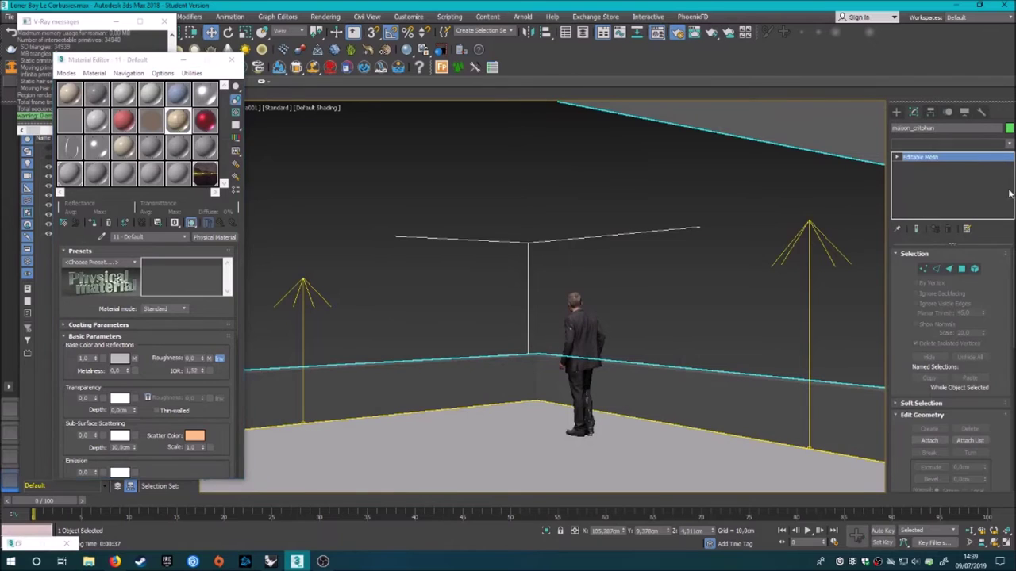
Add a Box UVW Map modifier to the wall with length, width and height of 10 cm
click(948, 144)
scroll(932, 428, down, 3)
click(932, 428)
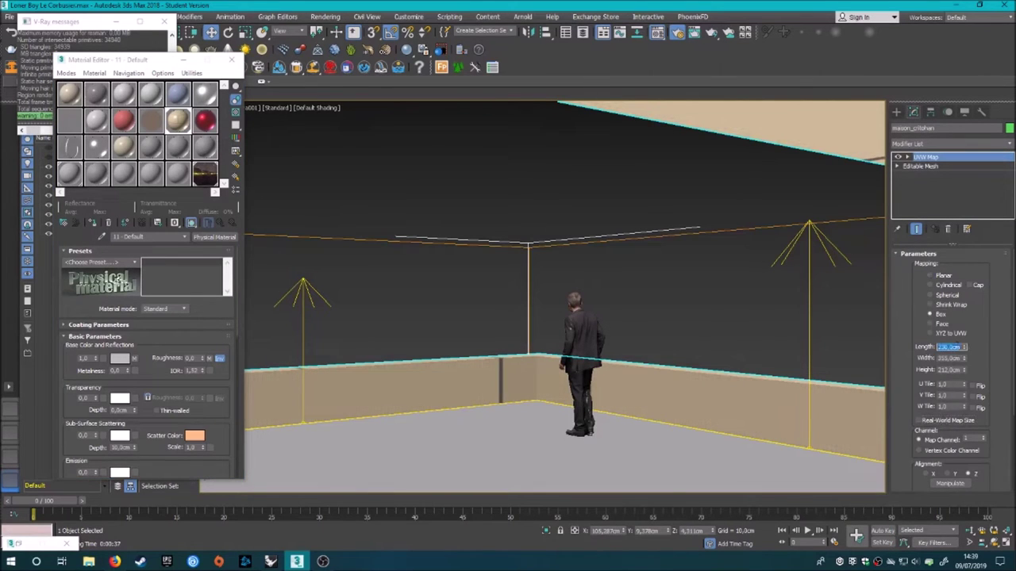
text(30)
key(Tab)
text(30)
key(Tab)
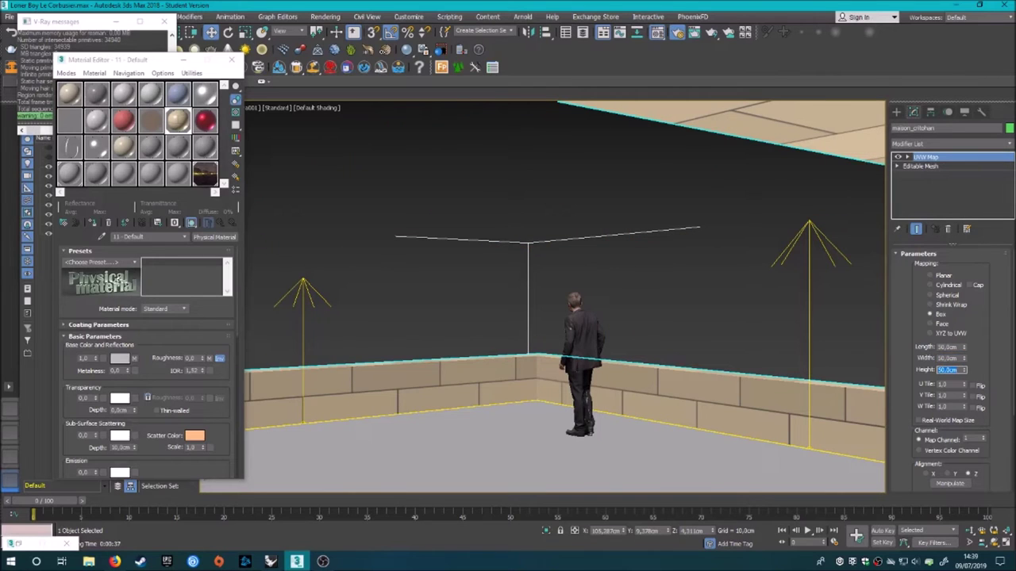
text(10)
key(Tab)
text(10)
key(Tab)
text(10)
key(Return)
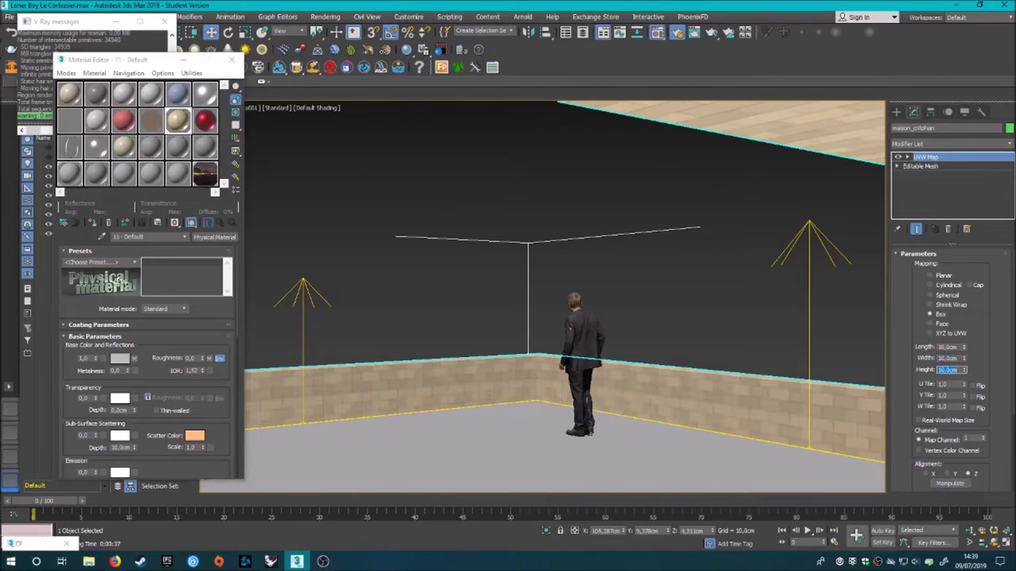
Select the UVW Map gizmo and check the brick mapping in the viewport
click(910, 157)
click(925, 166)
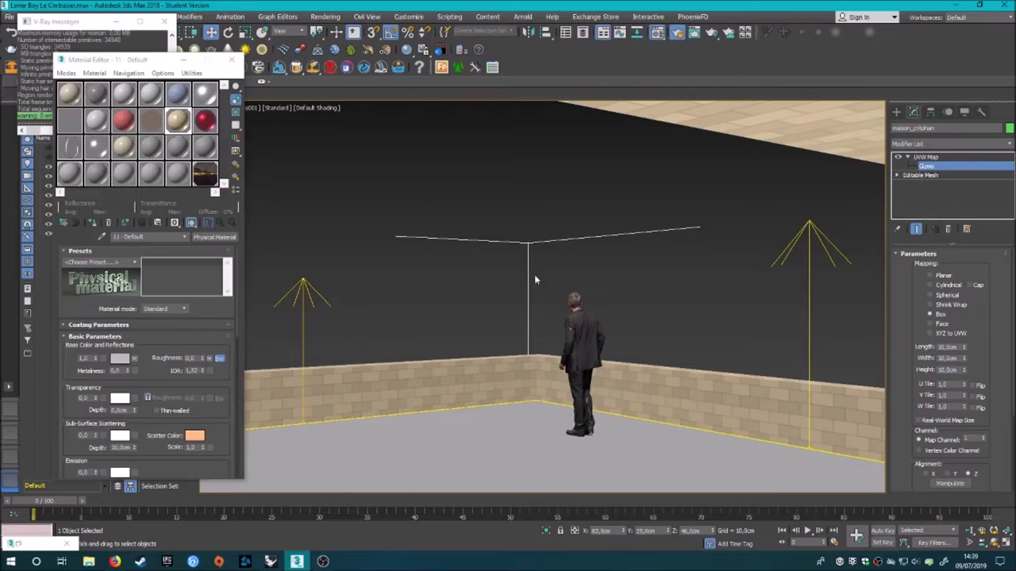
key(F3)
scroll(546, 342, up, 2)
scroll(546, 341, down, 5)
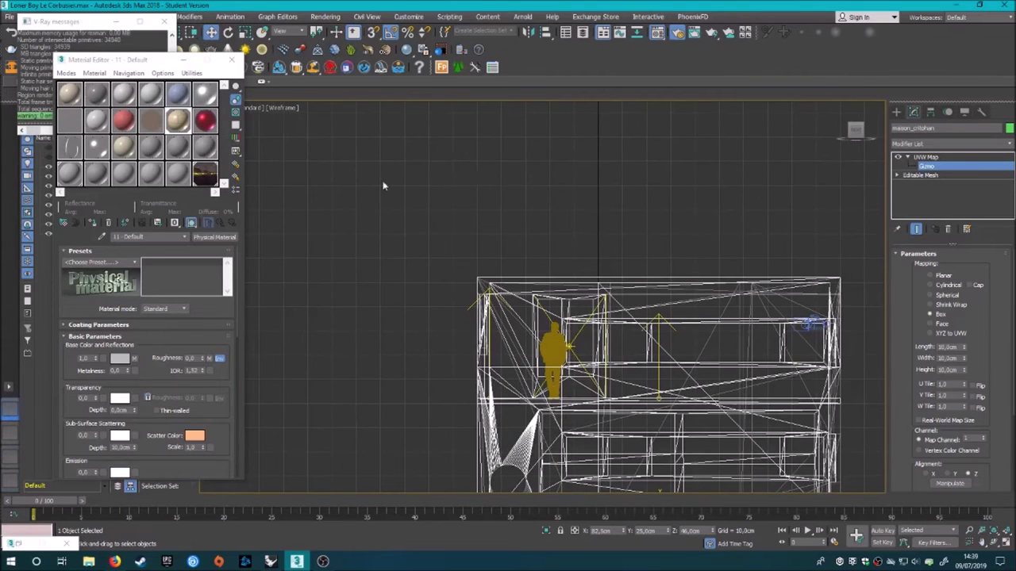
Nudge the brick mapping gizmo slightly downward on the terrace wall, then return to the camera view
key(m)
scroll(348, 328, up, 3)
key(F3)
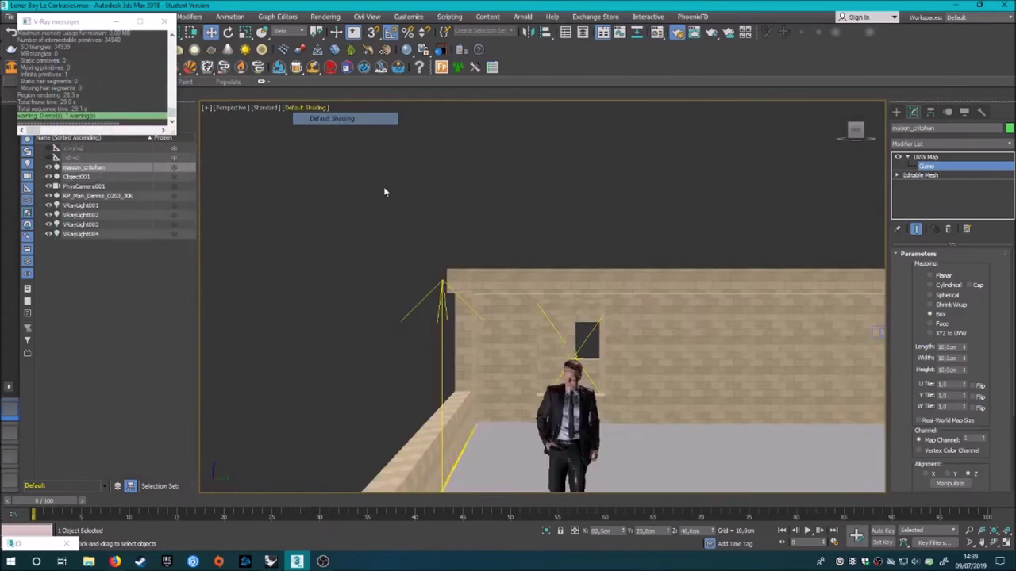
key(p)
alt+middle_drag(314, 129, 613, 415)
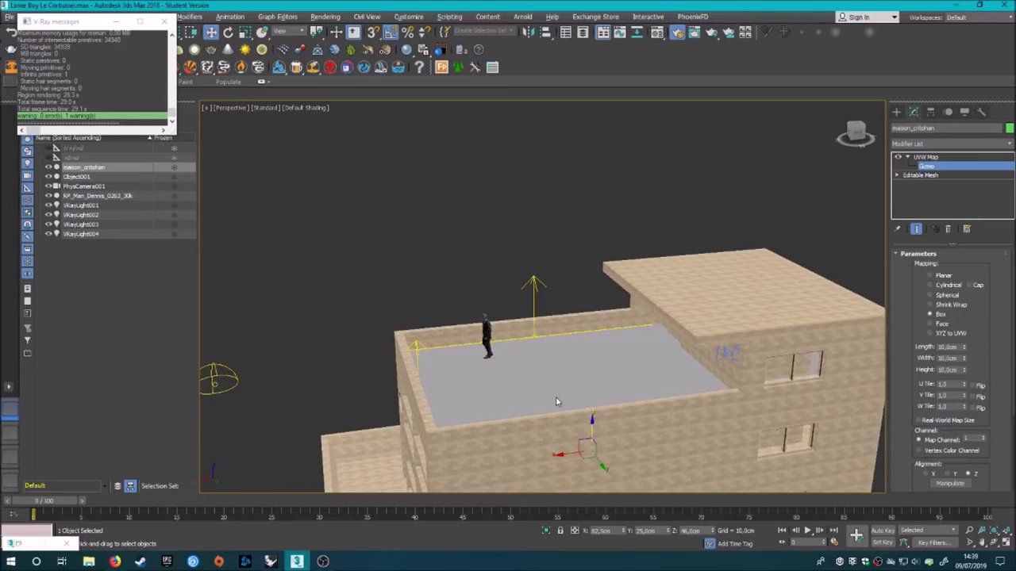
mouse_move(591, 425)
alt+middle_down()
mouse_move(500, 391)
mouse_move(538, 387)
alt+middle_up()
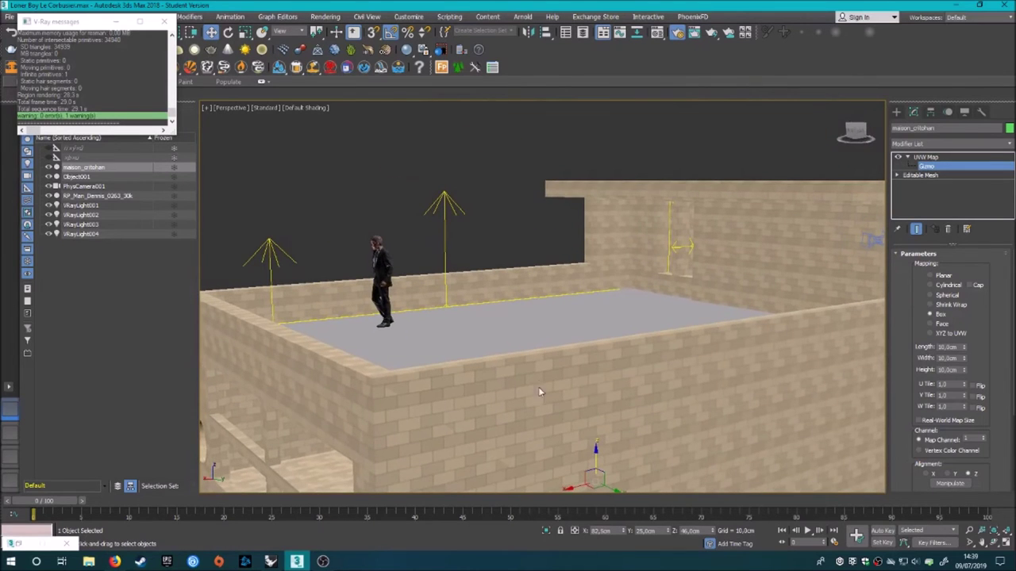
drag(595, 450, 593, 453)
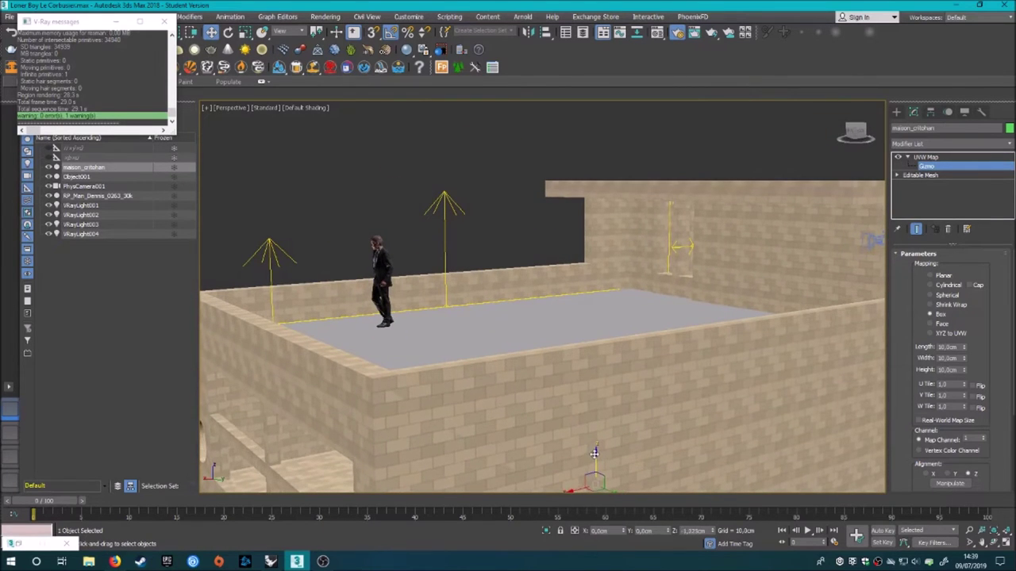
key(c)
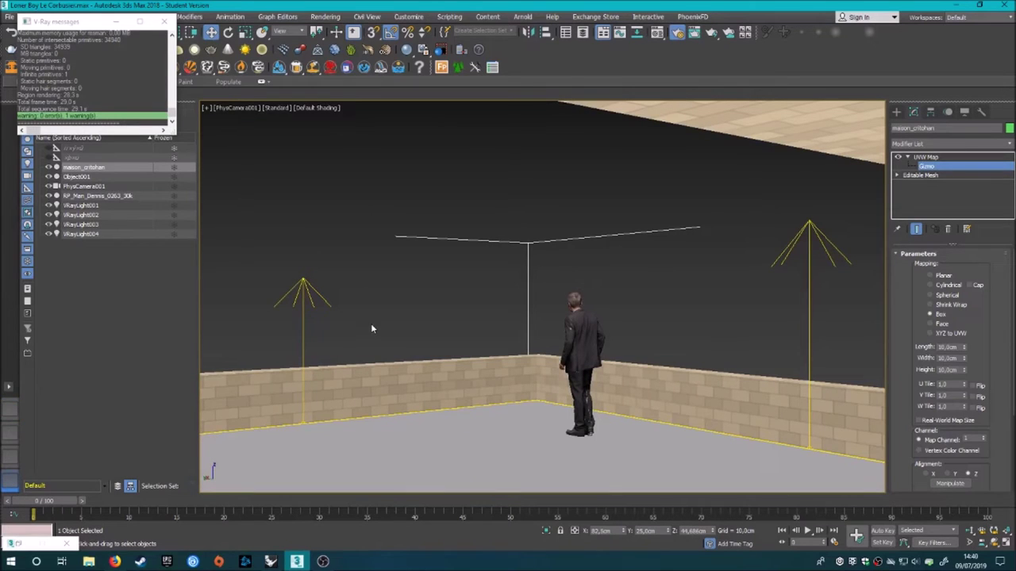
Select the ceiling element of the wall mesh and detach it as Object002
click(653, 204)
click(792, 131)
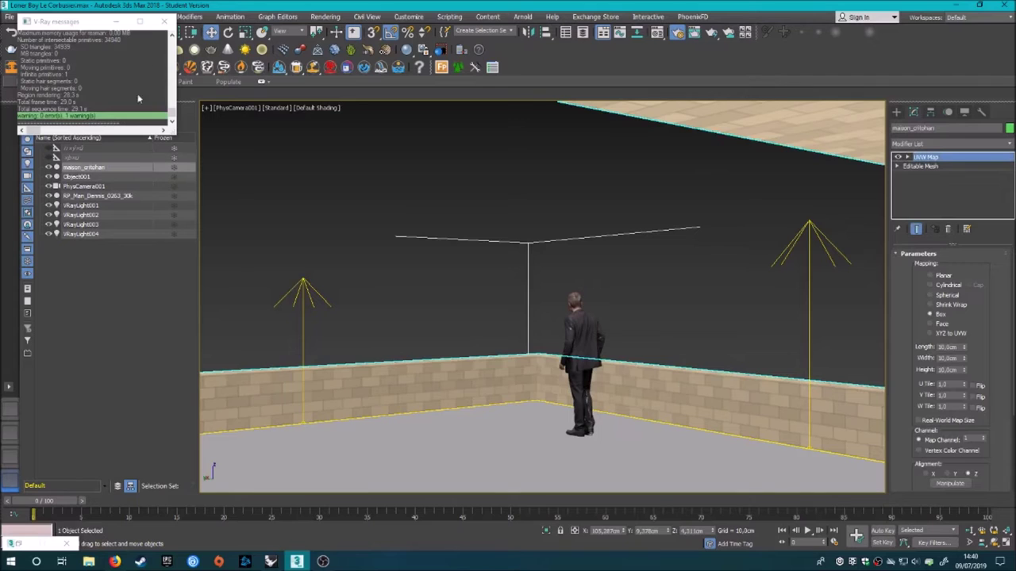
click(920, 167)
click(975, 270)
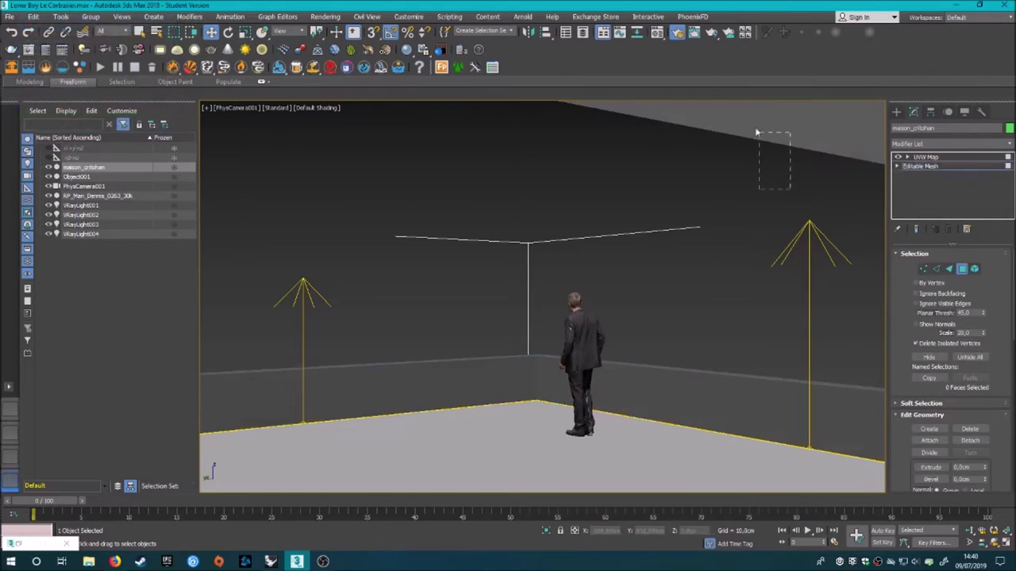
click(745, 177)
click(970, 440)
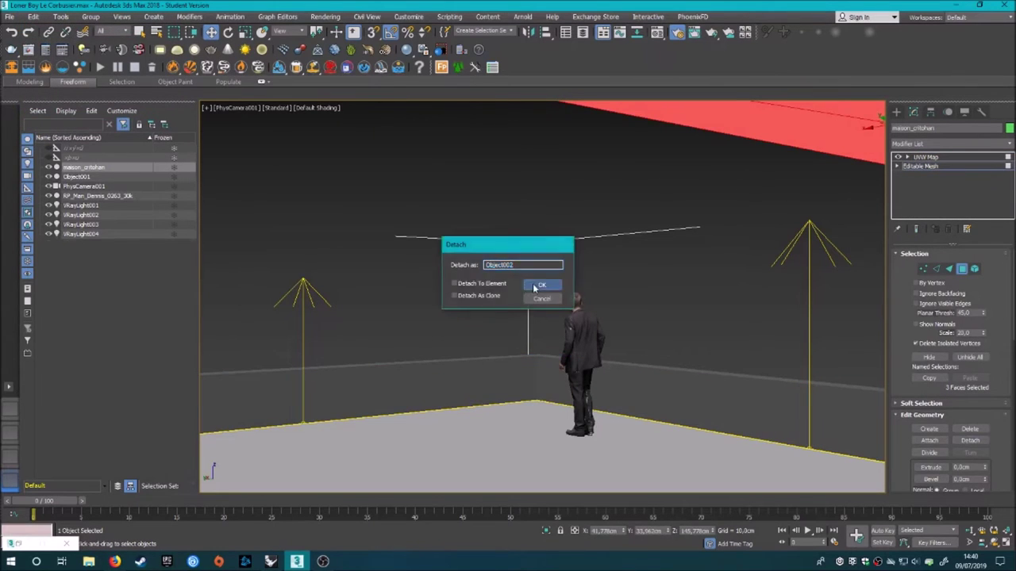
click(540, 281)
Deselect everything and bring up the base material in the Material Editor
click(675, 188)
key(m)
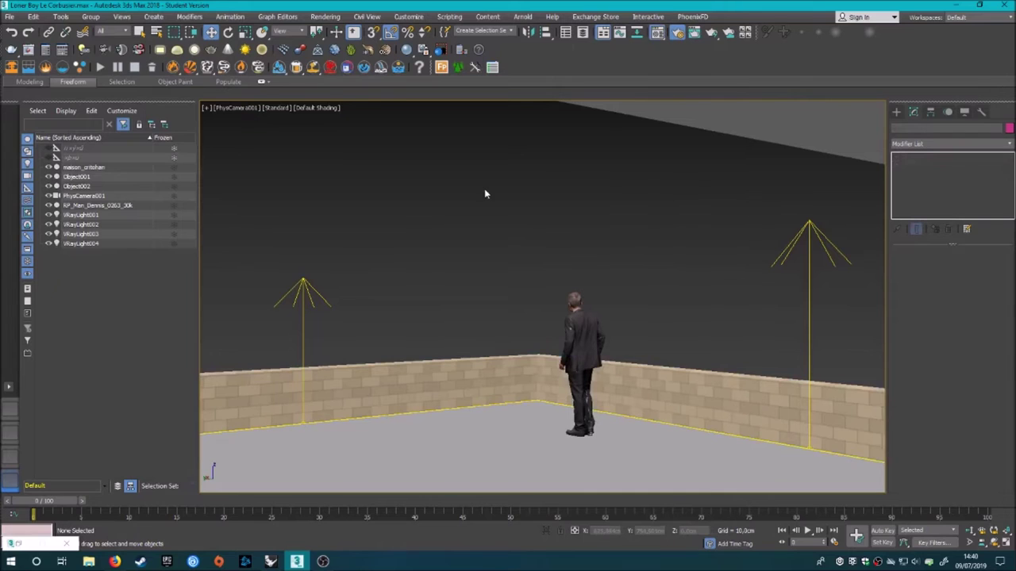
click(79, 97)
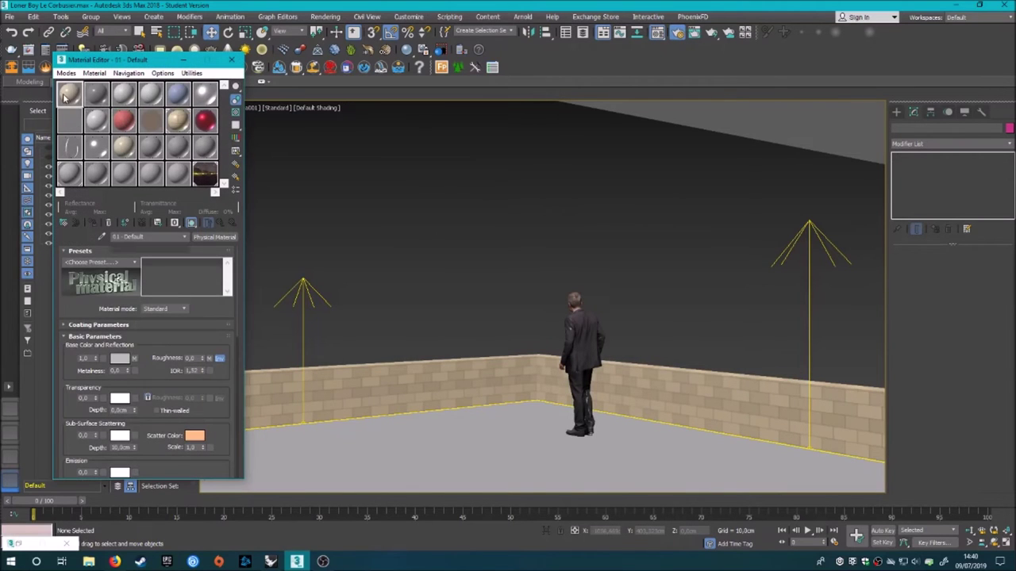
Load concrete-19_d100 from the MAPPE folder as the base material's diffuse bitmap
scroll(87, 338, down, 3)
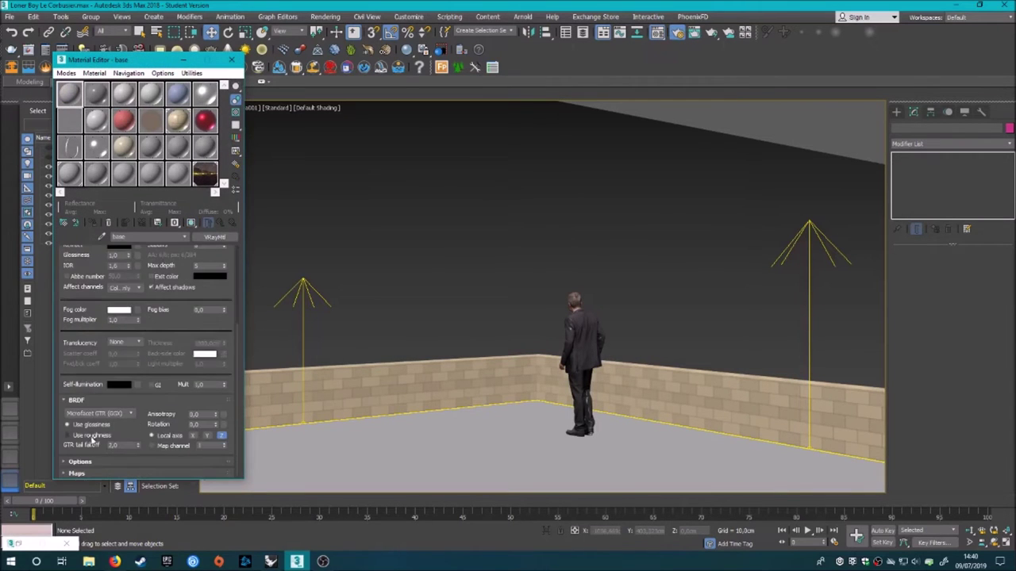
scroll(119, 341, down, 5)
click(181, 344)
scroll(425, 152, up, 2)
double_click(423, 178)
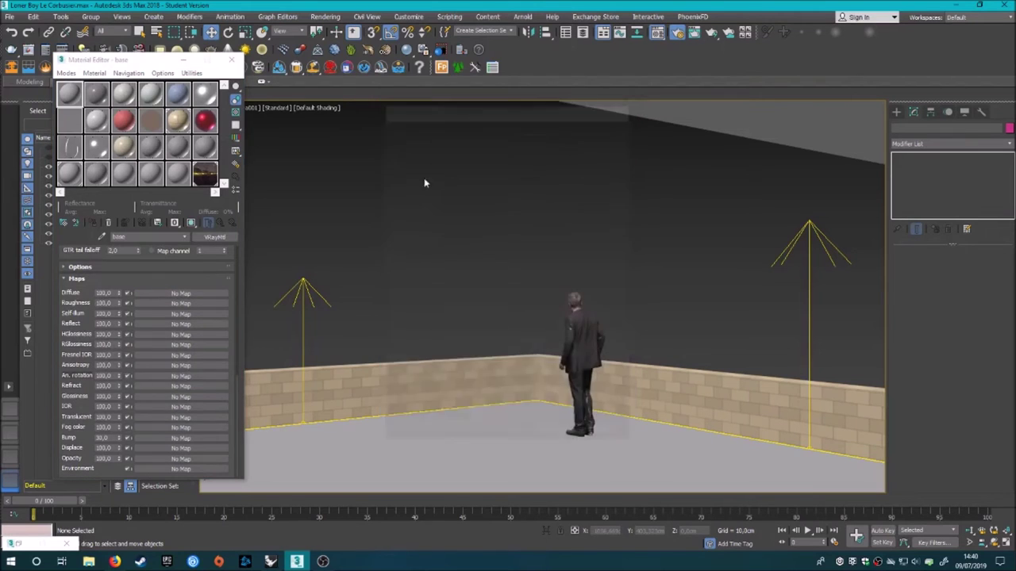
click(34, 115)
scroll(202, 185, down, 1)
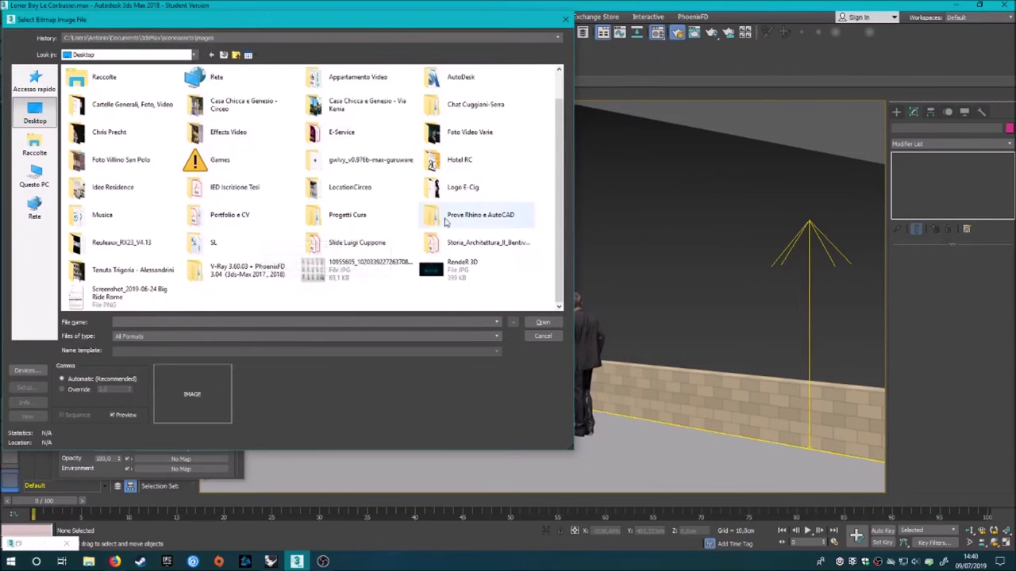
double_click(473, 215)
double_click(96, 103)
double_click(151, 103)
scroll(140, 169, down, 4)
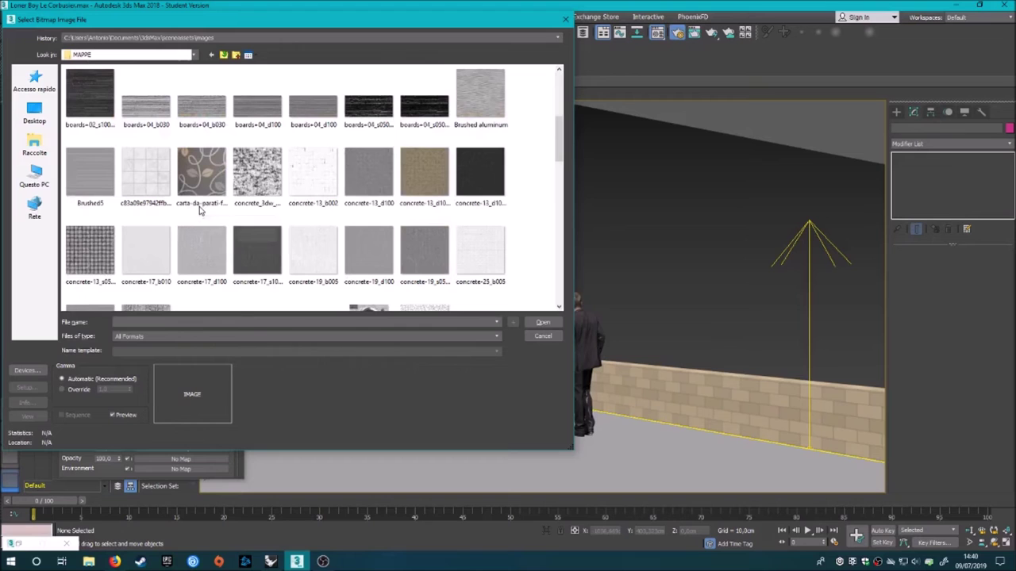
click(410, 252)
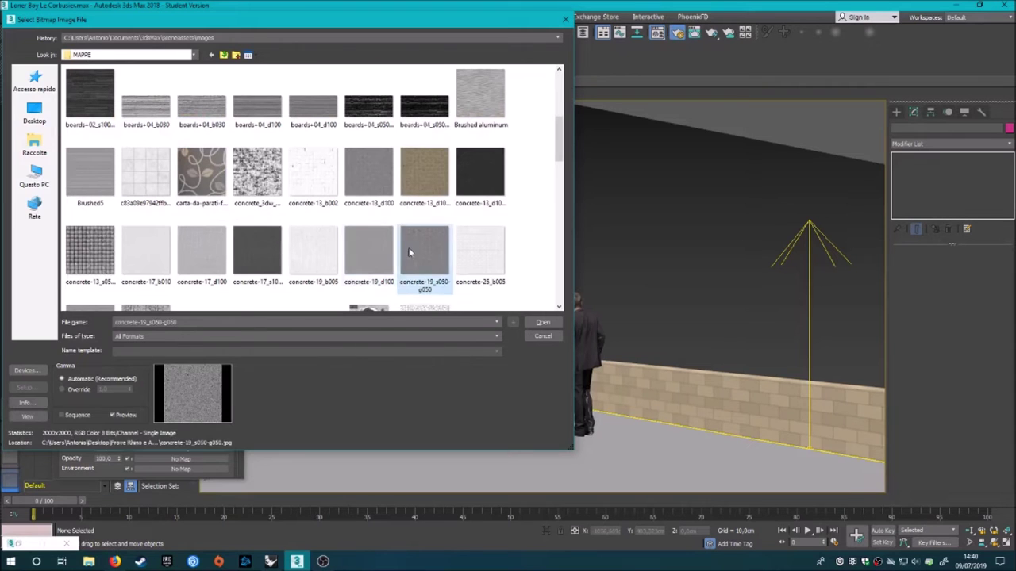
click(370, 267)
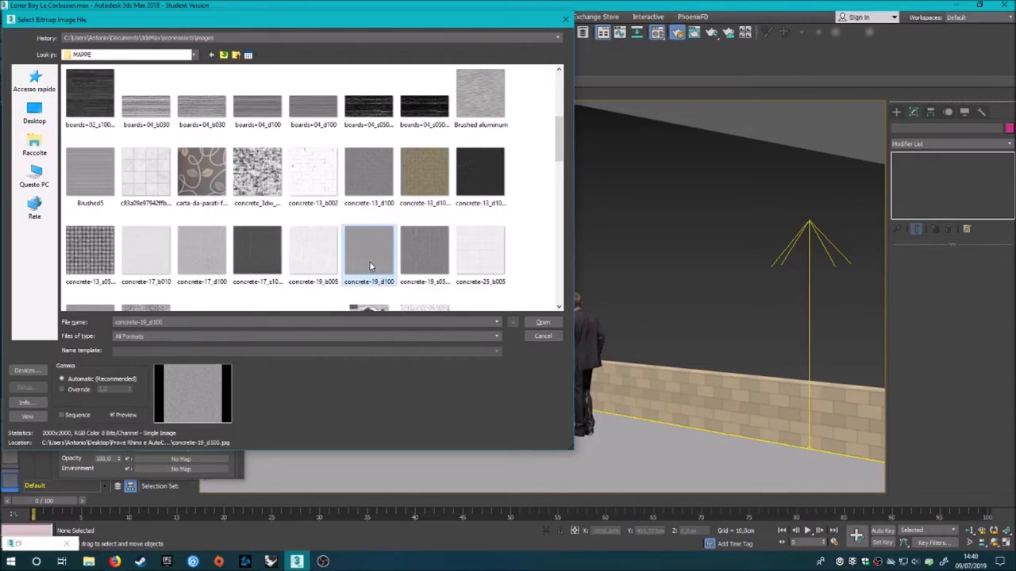
click(543, 322)
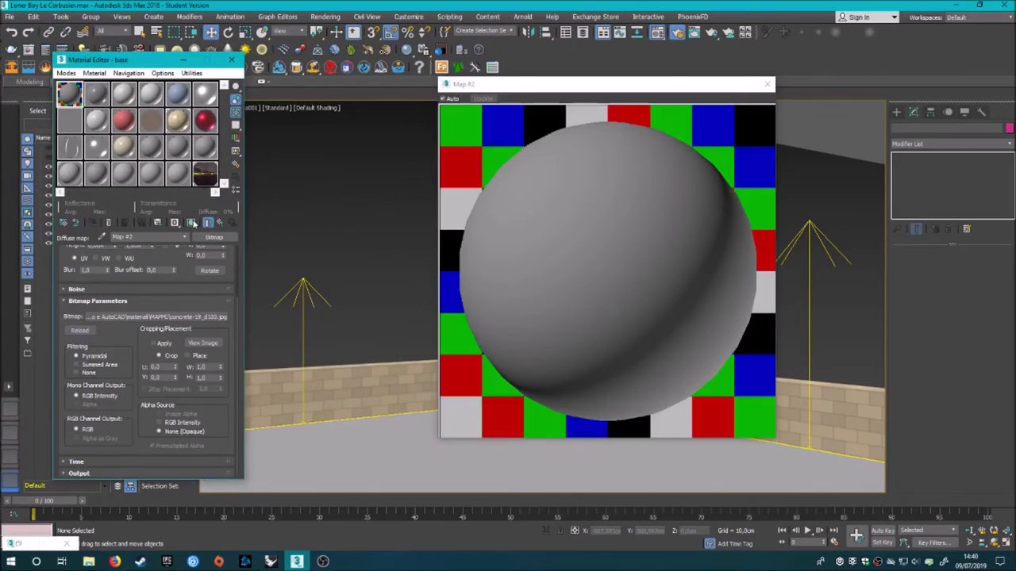
click(193, 224)
Load a second concrete-19 bitmap into the reflection map slot
scroll(83, 283, up, 2)
scroll(82, 282, down, 3)
scroll(82, 318, down, 3)
scroll(87, 357, down, 2)
click(180, 359)
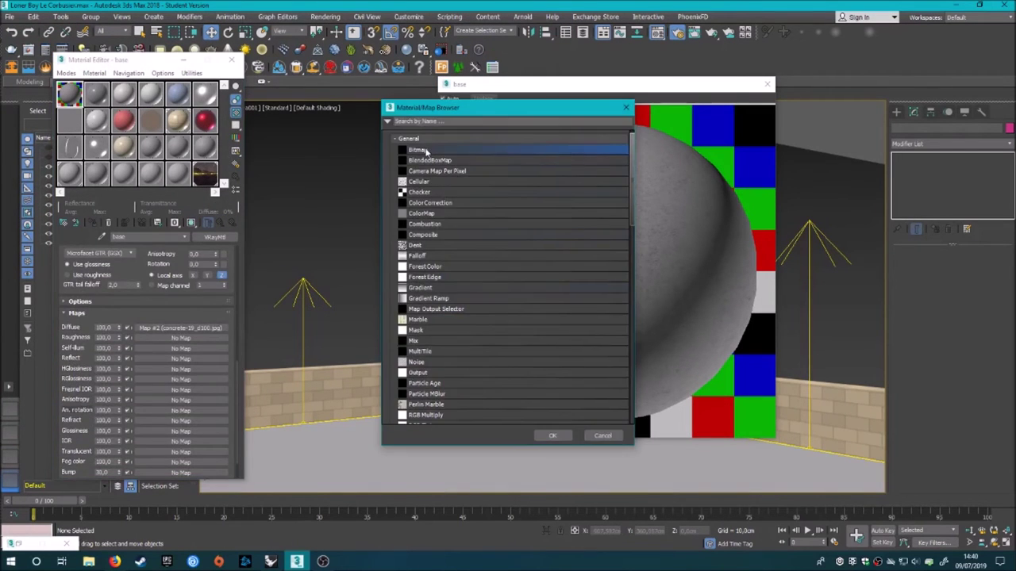
double_click(426, 151)
scroll(318, 239, down, 5)
double_click(320, 259)
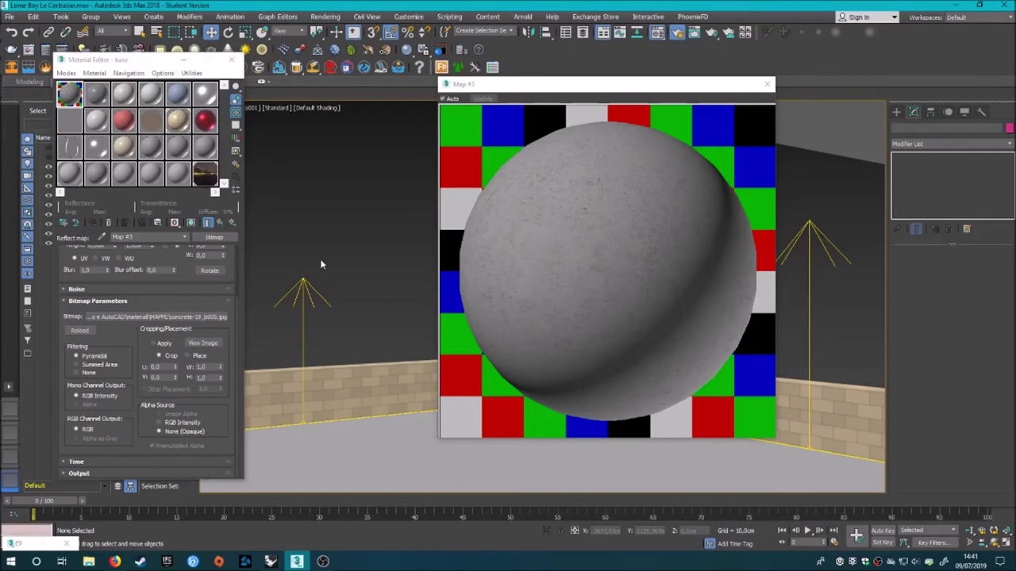
click(193, 224)
Move that map to Bump, load concrete-19_s050-g050 as reflection, and assign the material to the floor
scroll(85, 305, down, 5)
scroll(87, 298, down, 1)
drag(181, 324, 146, 437)
click(146, 307)
click(181, 323)
key(Return)
click(420, 253)
double_click(420, 253)
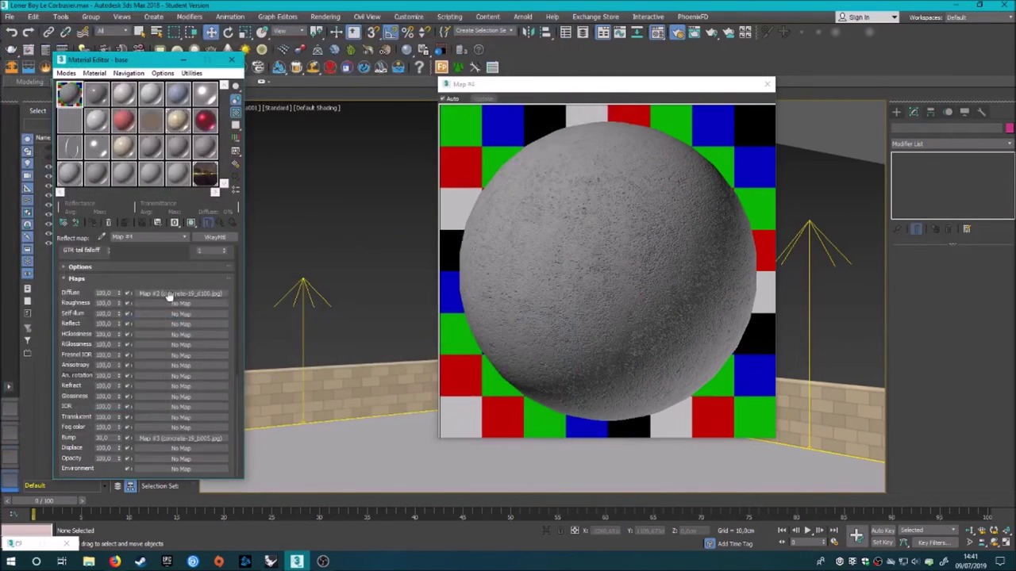
click(231, 225)
click(766, 84)
click(580, 358)
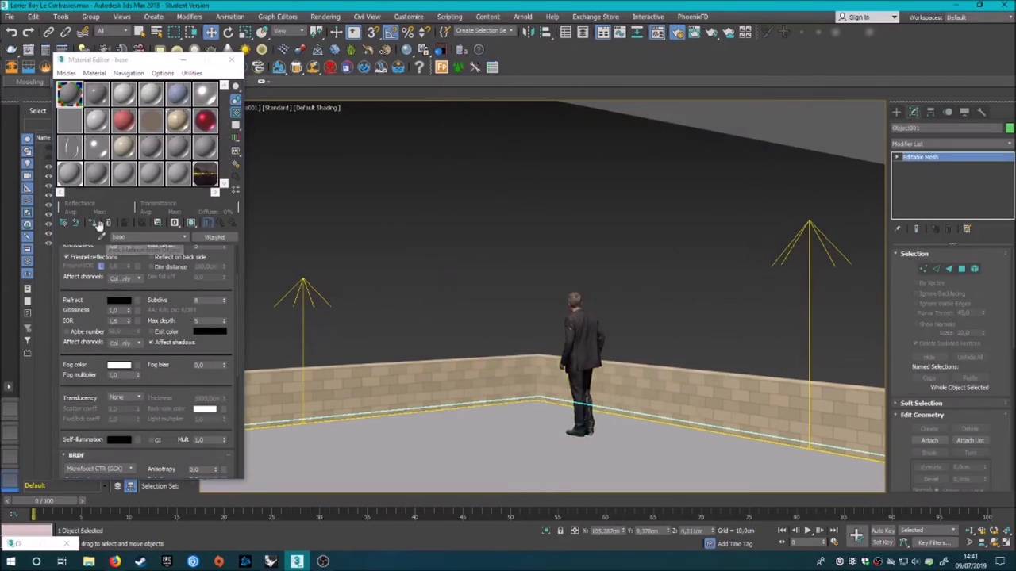
Confirm the concrete material assignment, close the Material Editor, and select the floor Object001
click(94, 223)
click(564, 319)
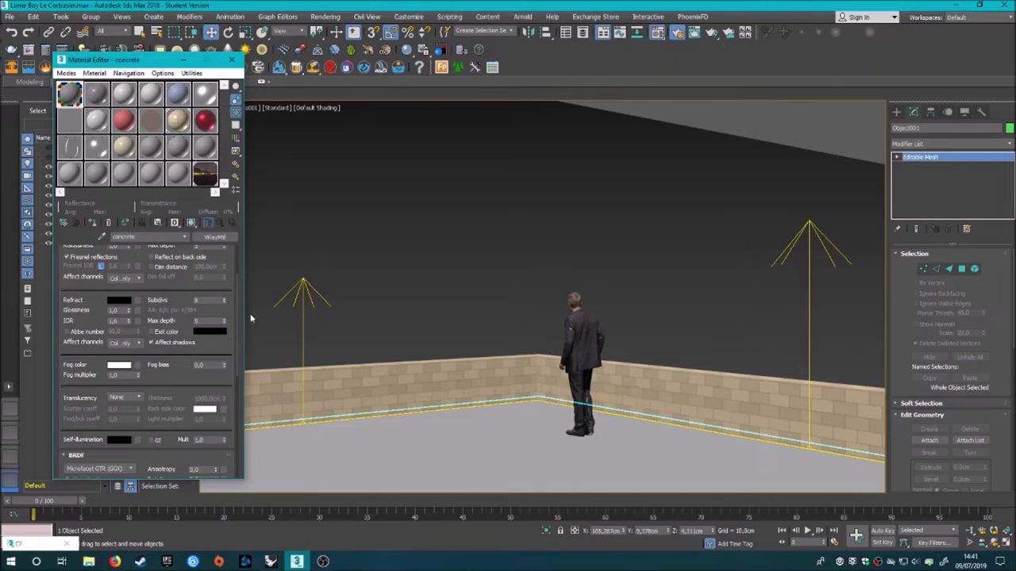
click(510, 183)
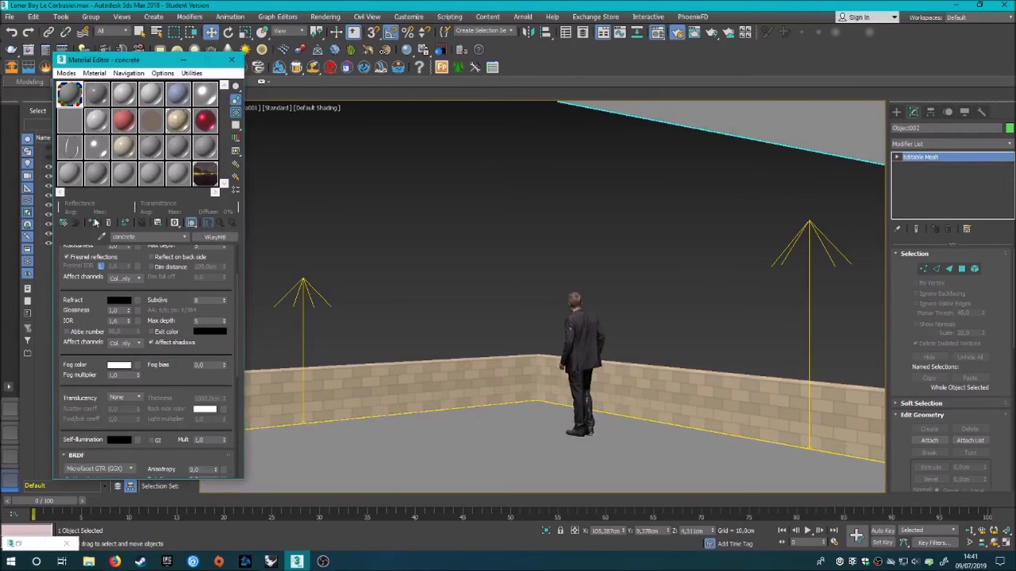
click(231, 60)
click(873, 372)
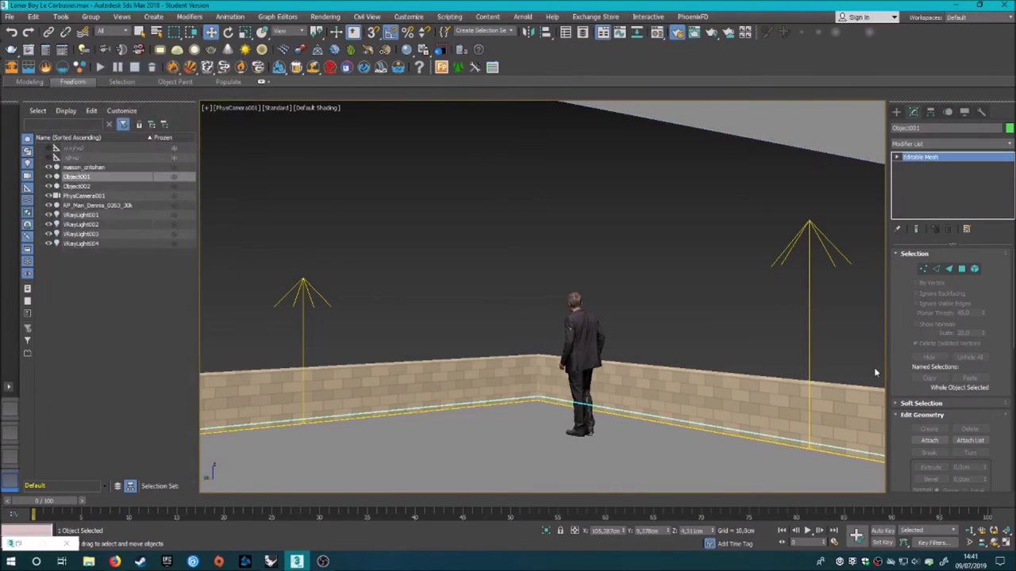
click(462, 426)
Add a UVW Map modifier to the floor Object001 sized 60 cm
click(930, 146)
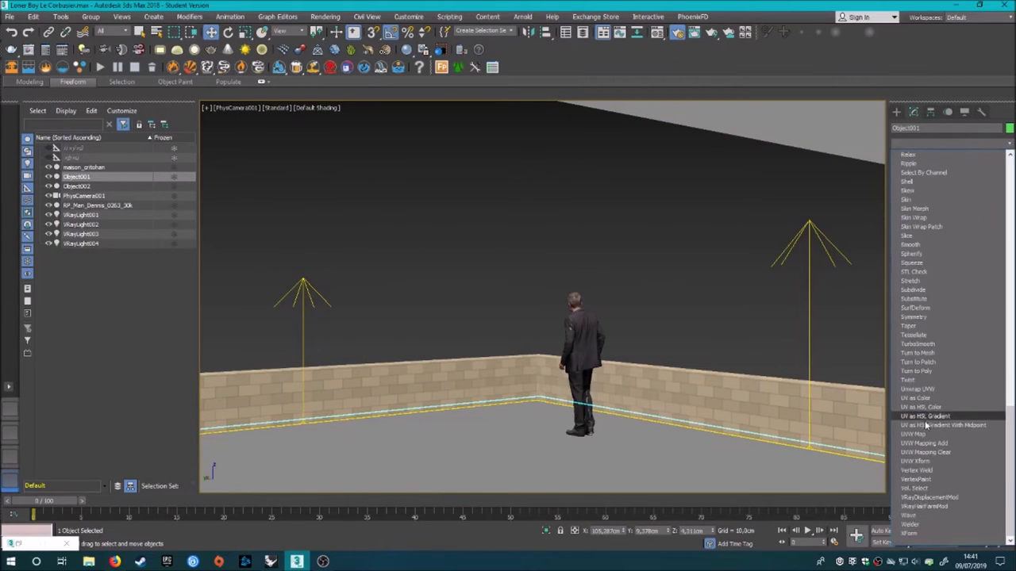
click(943, 297)
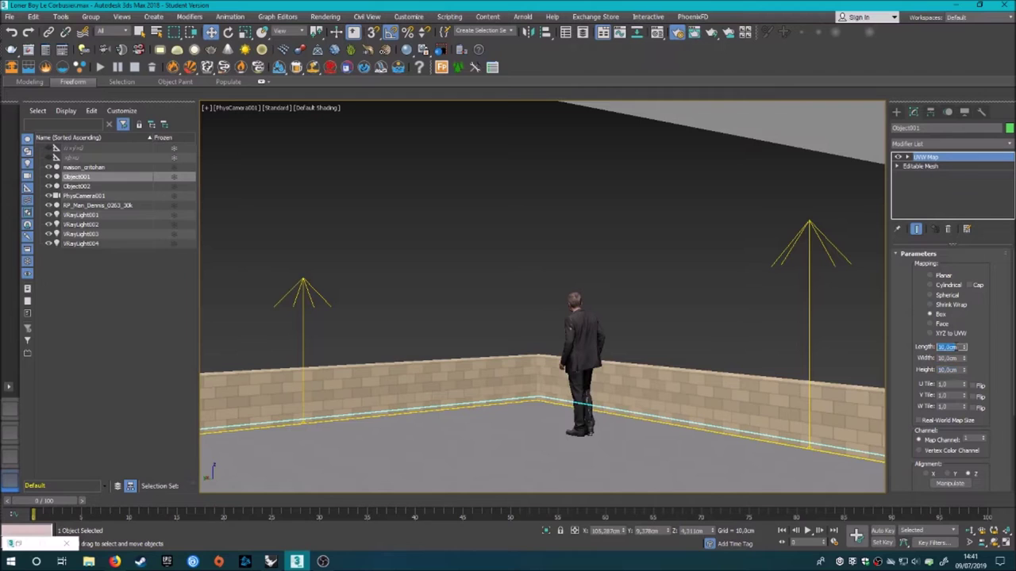
text(60)
key(Return)
click(429, 274)
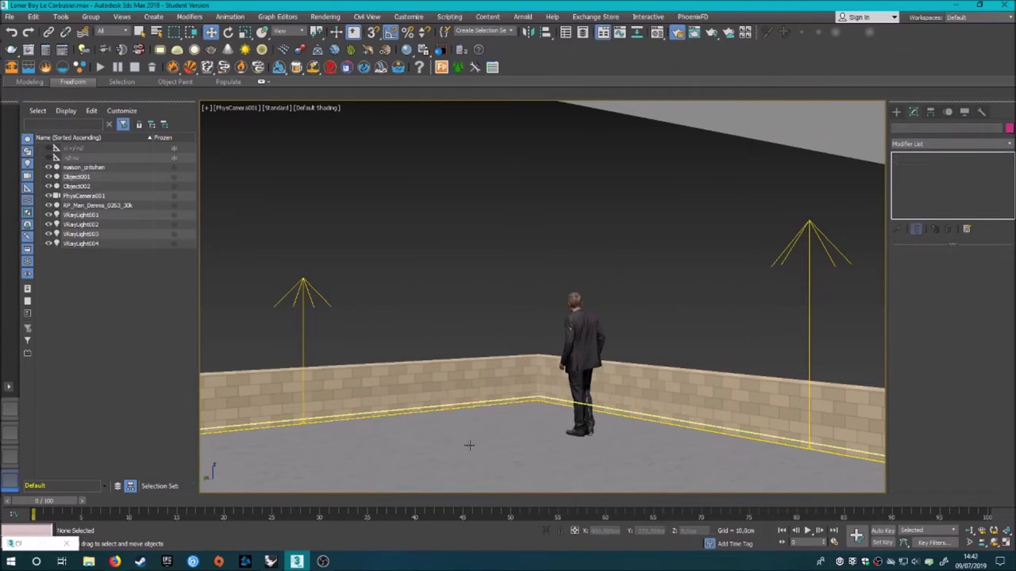
Give ceiling Object002 a 60 cm UVW Map with Real-World Map Size off, then start a render
click(750, 104)
click(952, 144)
click(941, 316)
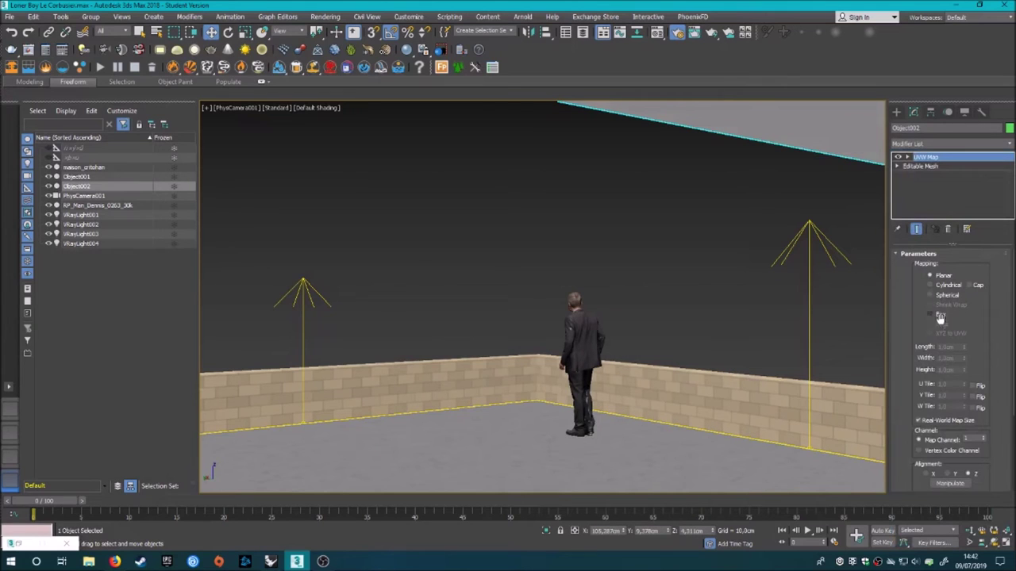
click(939, 413)
text(60,0cm)
key(Tab)
click(490, 286)
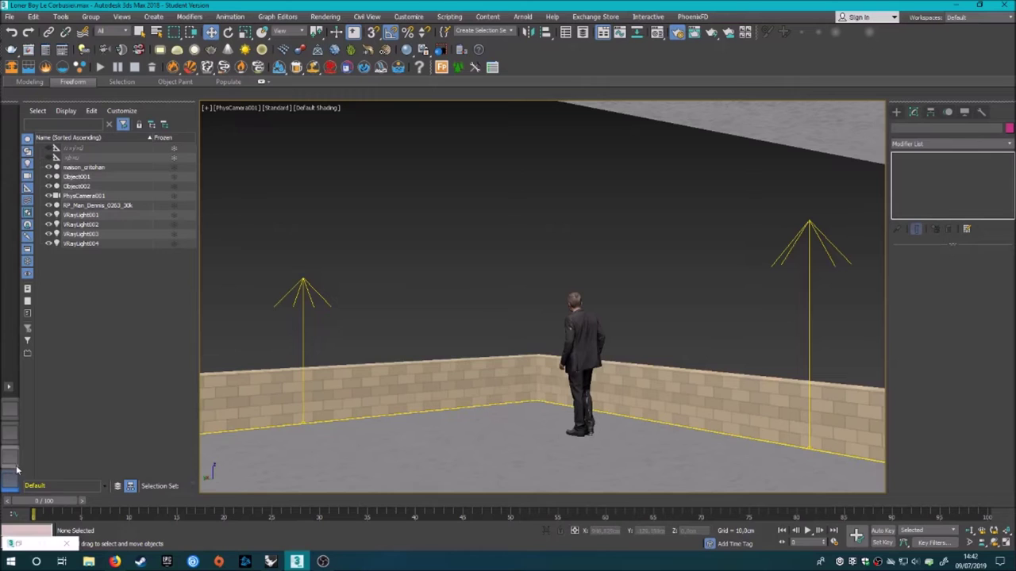
key(F10)
click(956, 123)
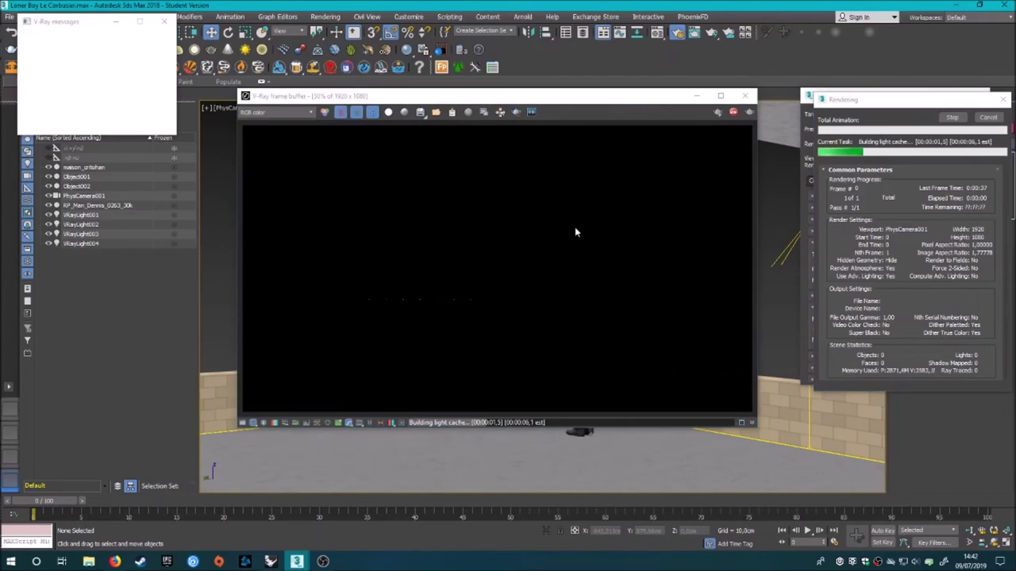
Launch Photoshop from the Start menu and dismiss the Creative Cloud panel while V-Ray renders
key(super)
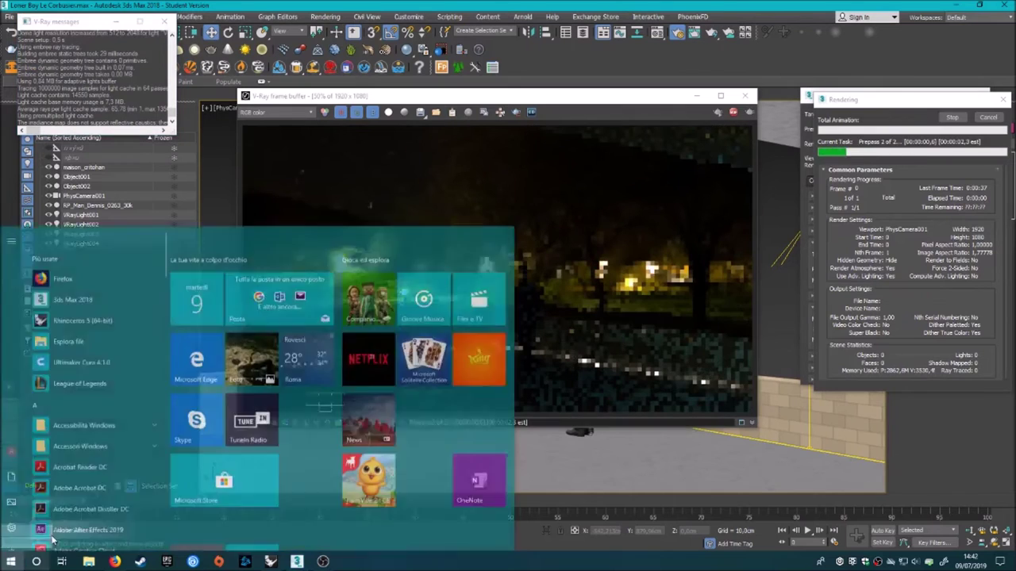
click(91, 476)
click(445, 357)
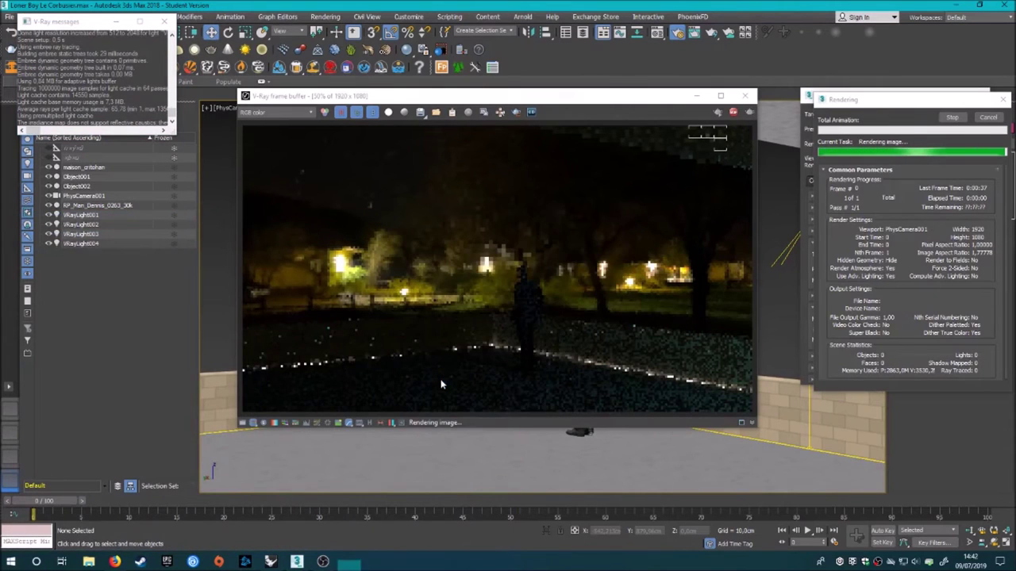
click(603, 96)
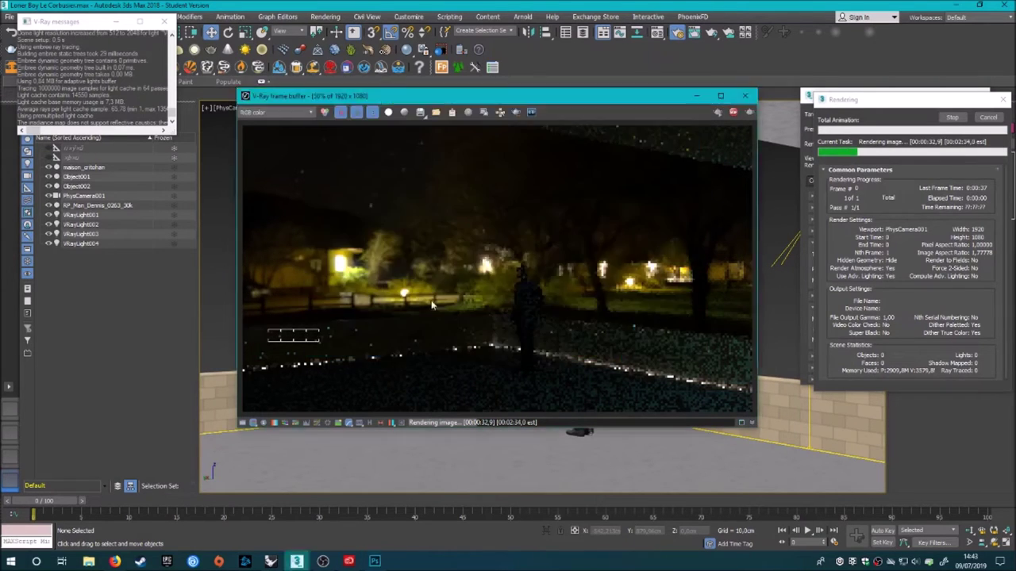
scroll(303, 327, up, 2)
scroll(447, 312, up, 3)
scroll(389, 316, down, 3)
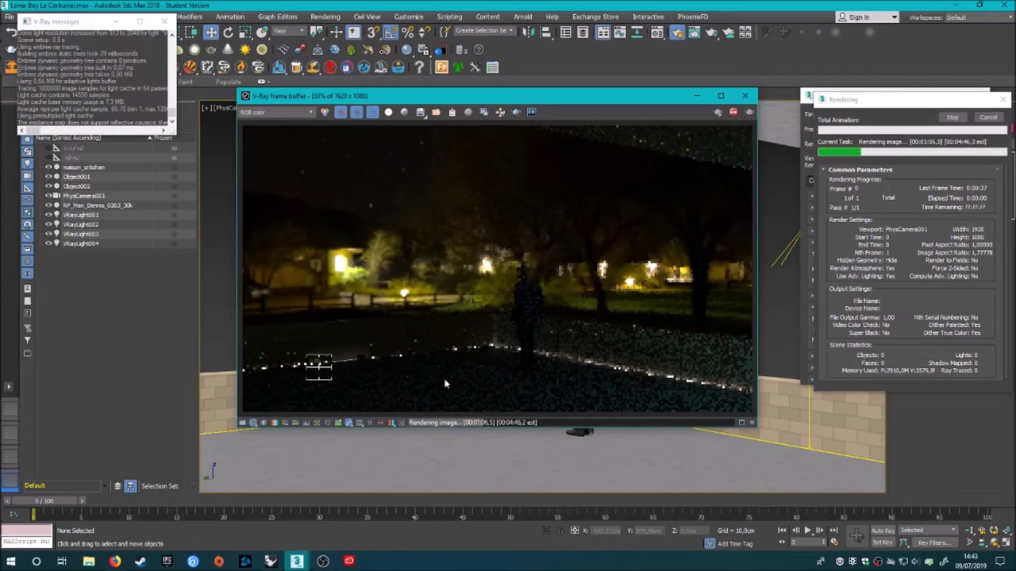
scroll(408, 390, up, 2)
scroll(373, 349, up, 1)
scroll(389, 341, down, 3)
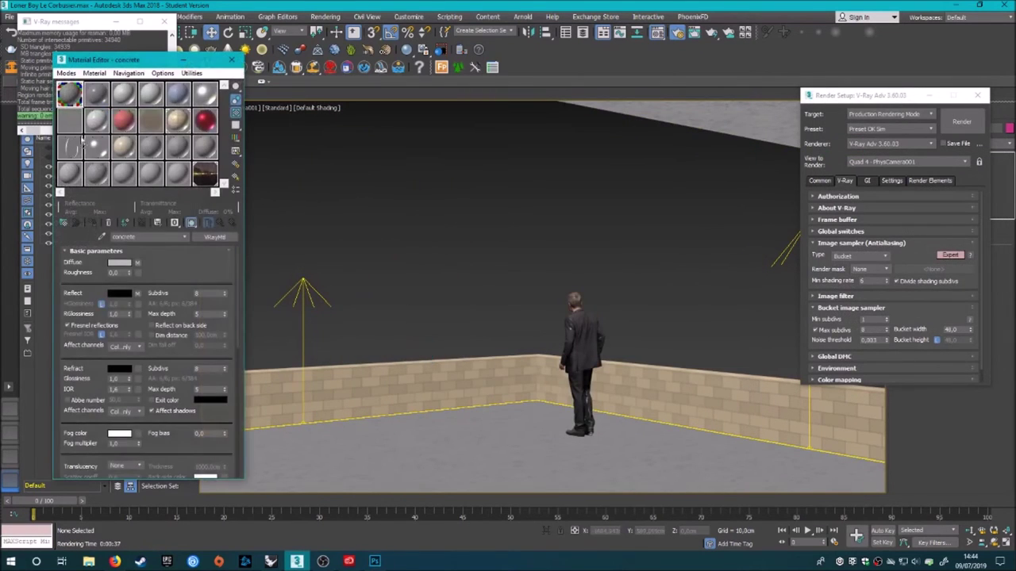
Load concrete-13_d100_color as the base material's diffuse bitmap
click(95, 94)
scroll(79, 326, down, 3)
scroll(83, 446, down, 3)
scroll(83, 475, down, 3)
click(181, 324)
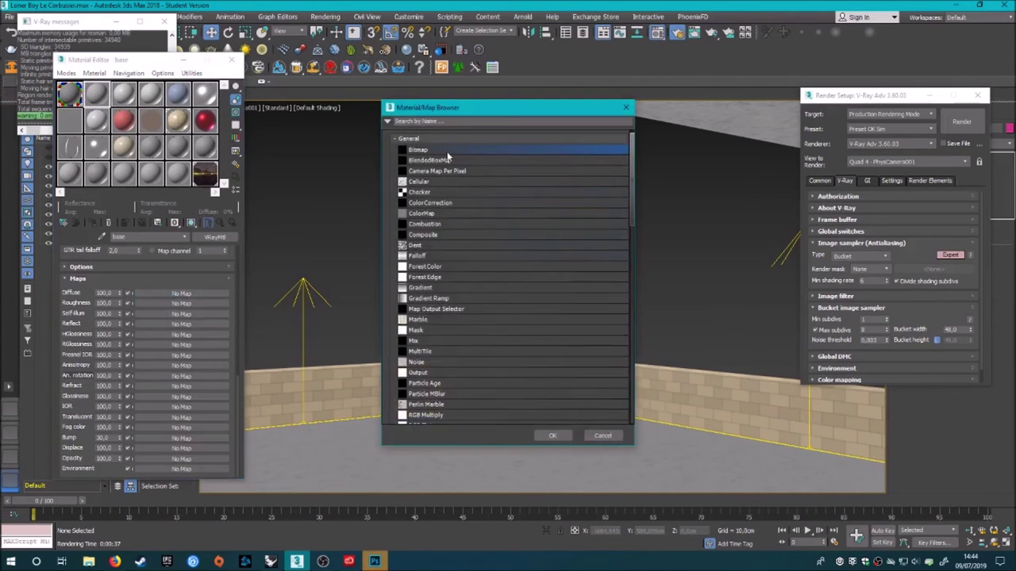
double_click(447, 152)
scroll(228, 212, down, 3)
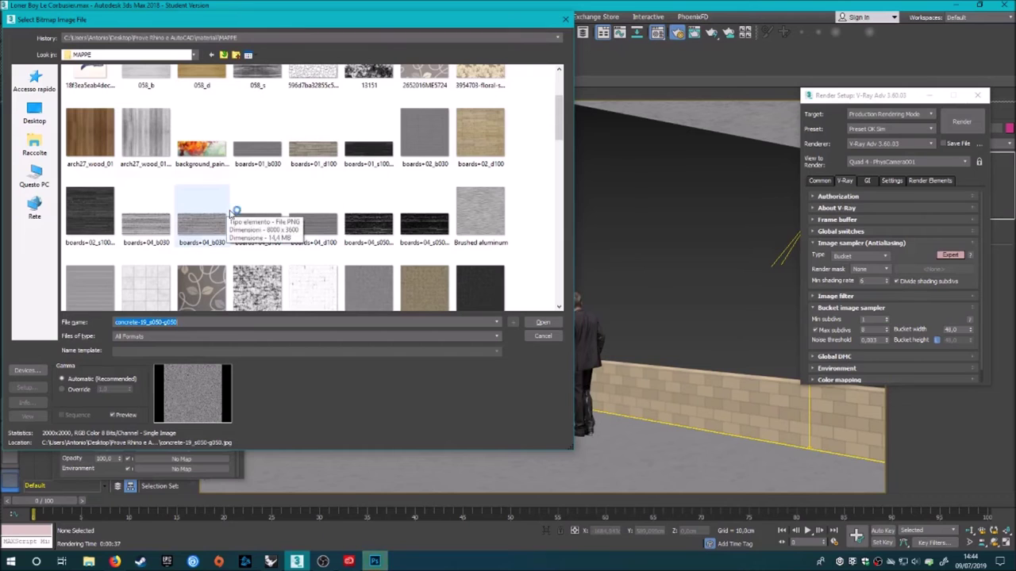
scroll(330, 212, down, 2)
click(426, 183)
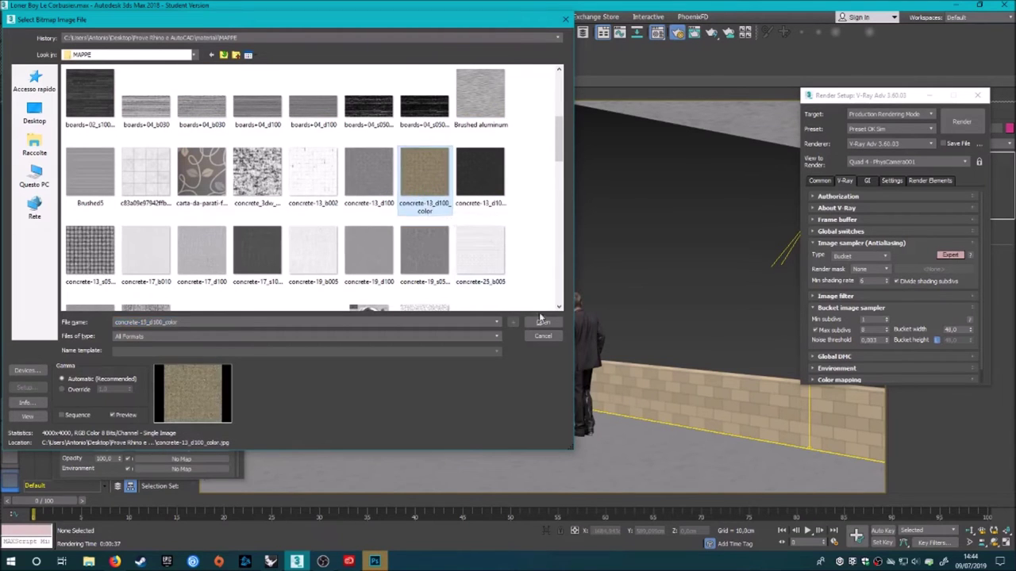
click(540, 318)
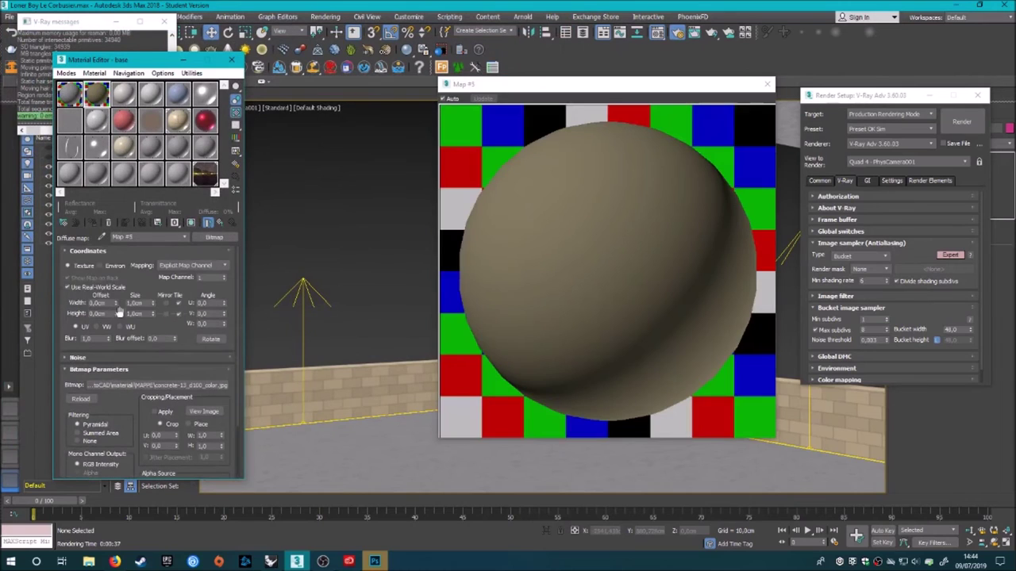
click(221, 222)
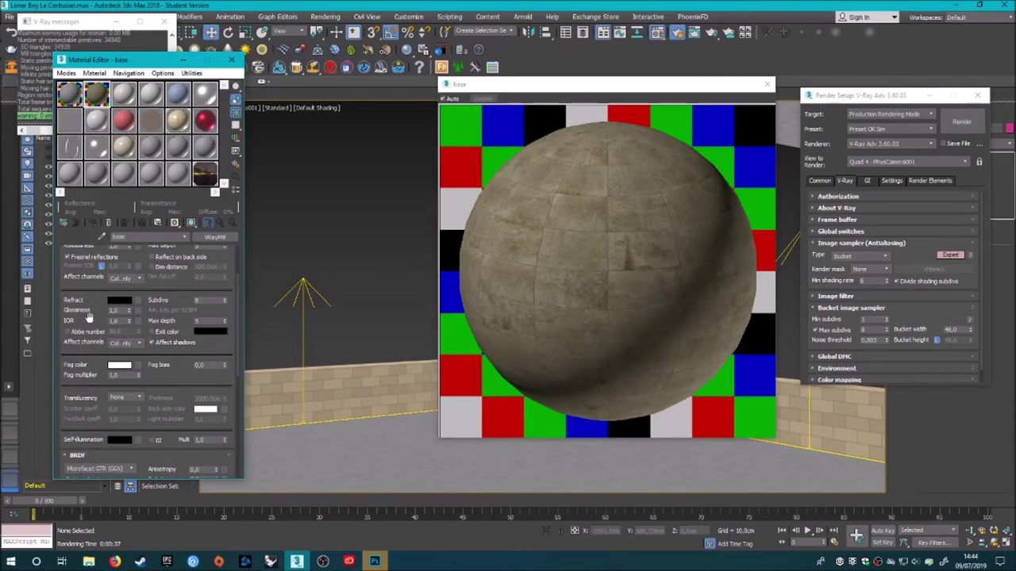
Load the dark concrete-13 texture as the reflection map bitmap
scroll(93, 302, down, 5)
scroll(94, 302, down, 5)
scroll(94, 302, down, 3)
click(145, 356)
double_click(419, 150)
scroll(318, 183, down, 3)
double_click(462, 212)
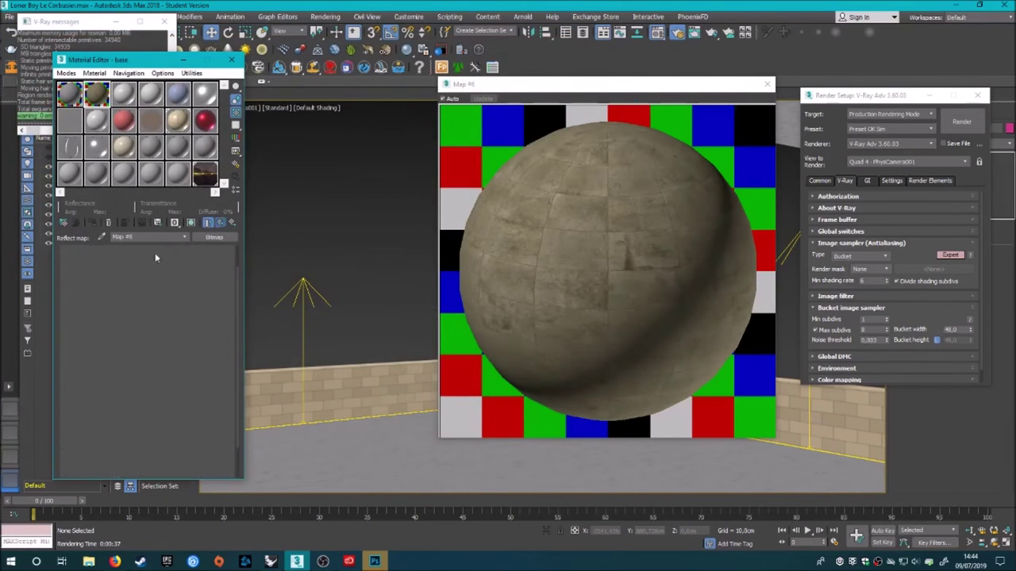
click(219, 222)
Add a bump bitmap to the base material and assign it to the terrace floor
click(166, 438)
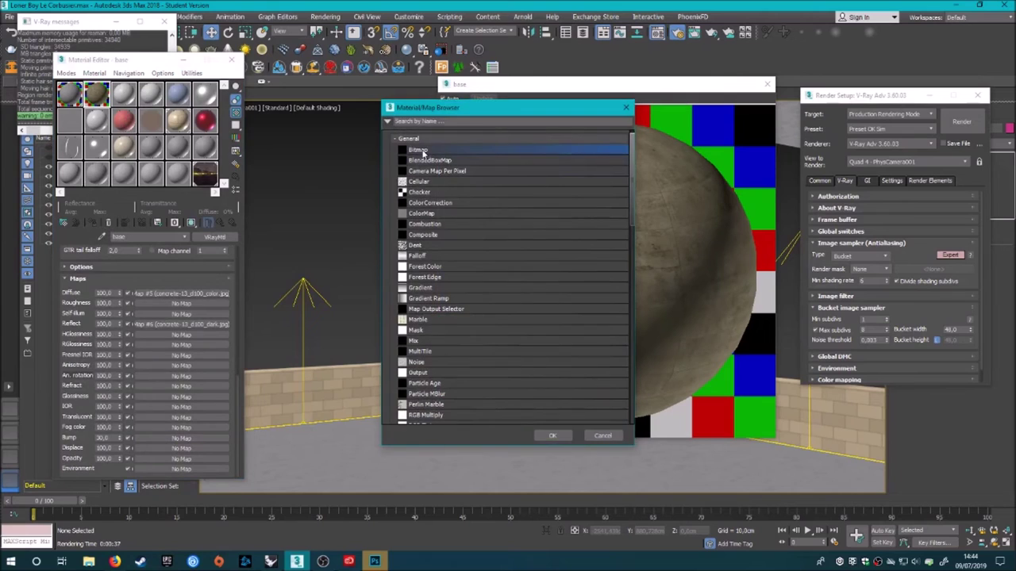
double_click(419, 151)
scroll(333, 198, down, 2)
scroll(333, 198, up, 2)
double_click(358, 206)
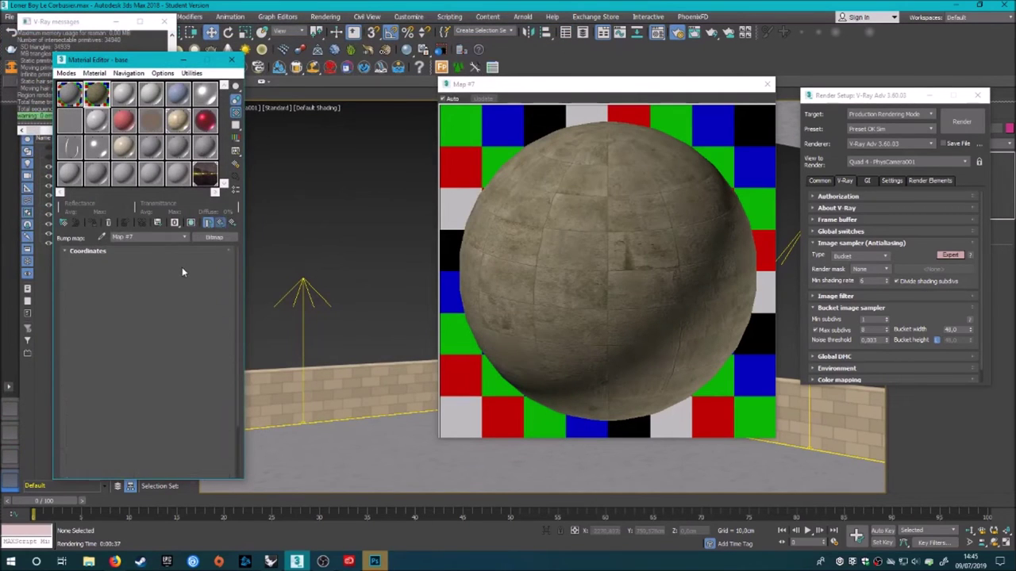
click(208, 223)
click(766, 83)
click(509, 416)
click(94, 225)
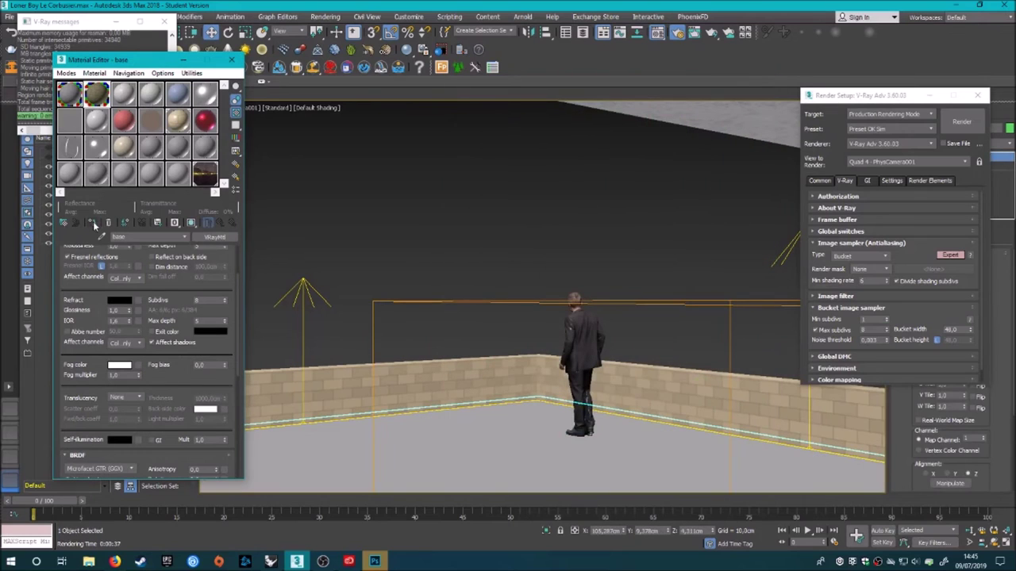
Show the floor texture, then give the terrace walls the grey concrete material and adjust their UVW Map length
click(196, 225)
click(412, 385)
click(97, 118)
click(93, 223)
click(931, 95)
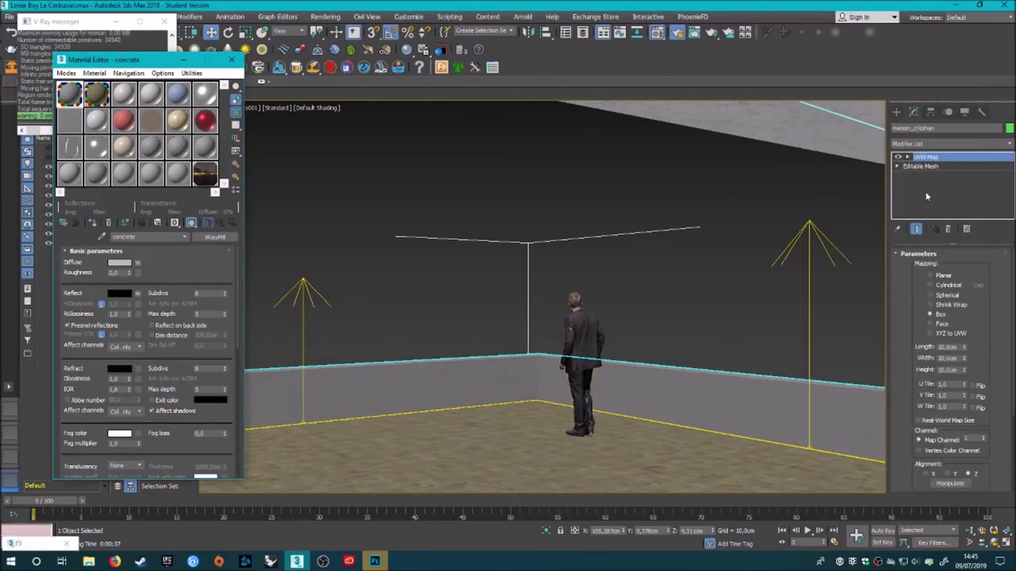
click(949, 347)
text(60)
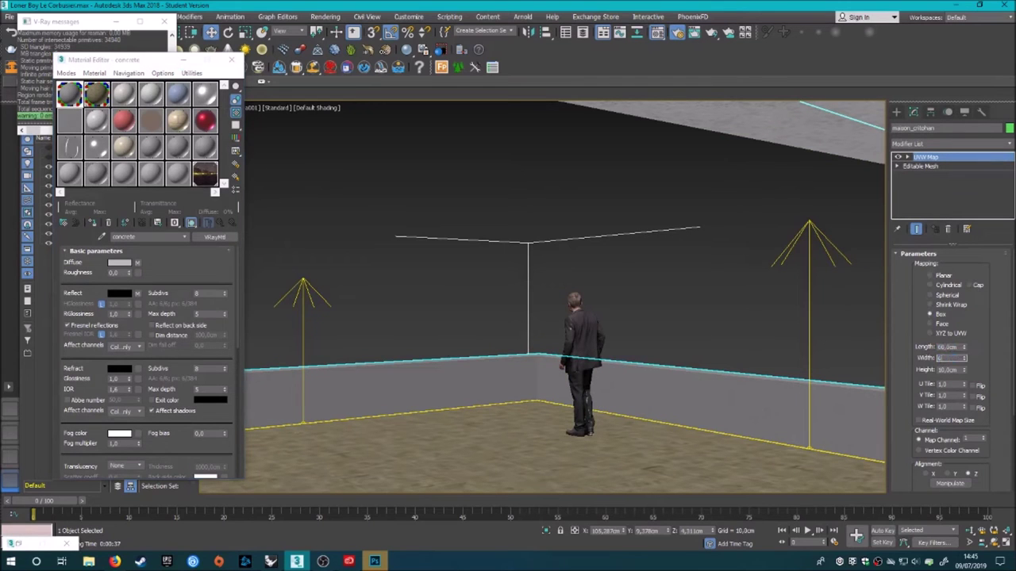
Deselect the walls and close the Material Editor
click(481, 212)
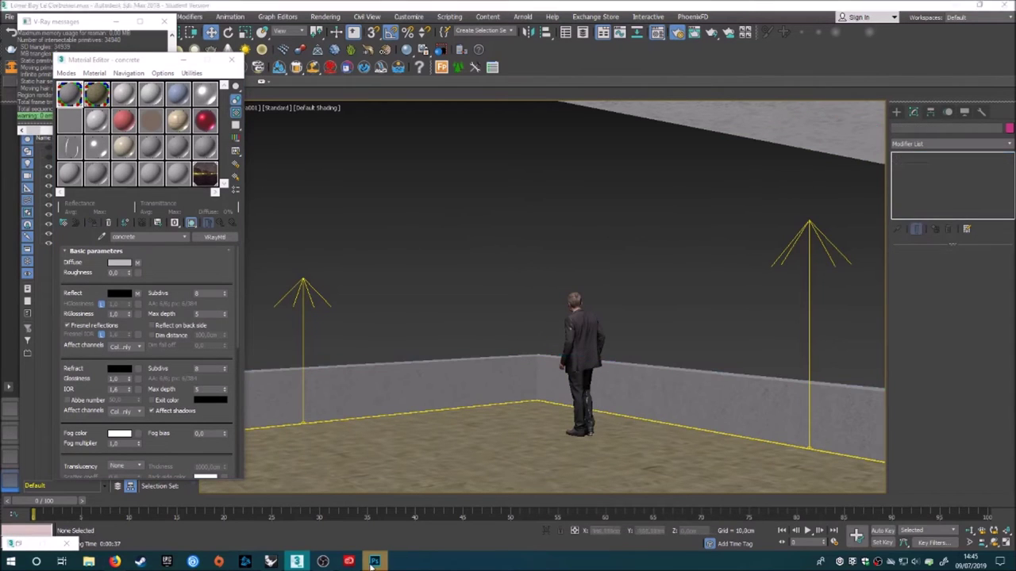
click(373, 565)
click(373, 566)
click(231, 60)
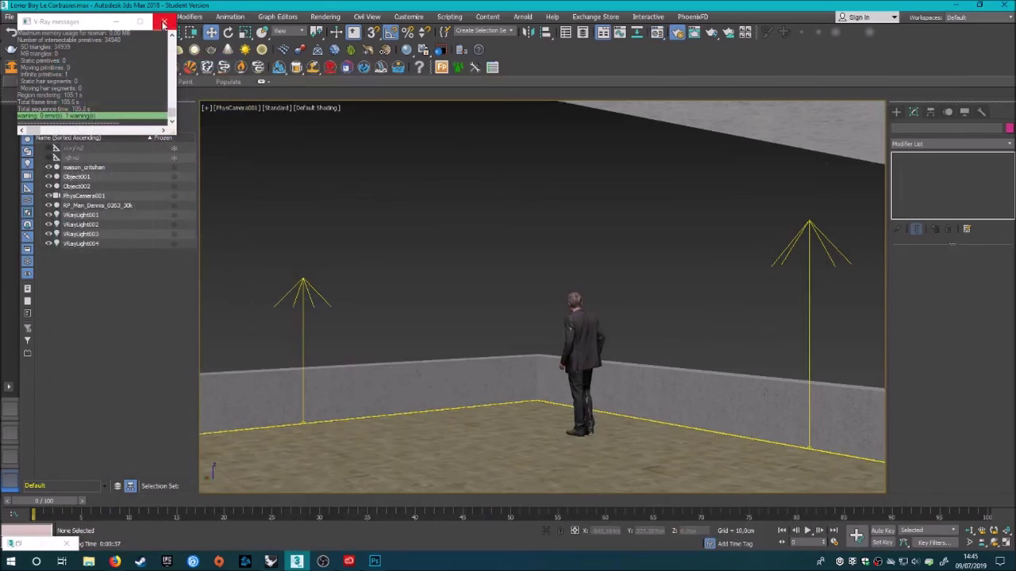
Close the V-Ray messages and render the camera view from Render Setup (F10)
click(162, 24)
key(F10)
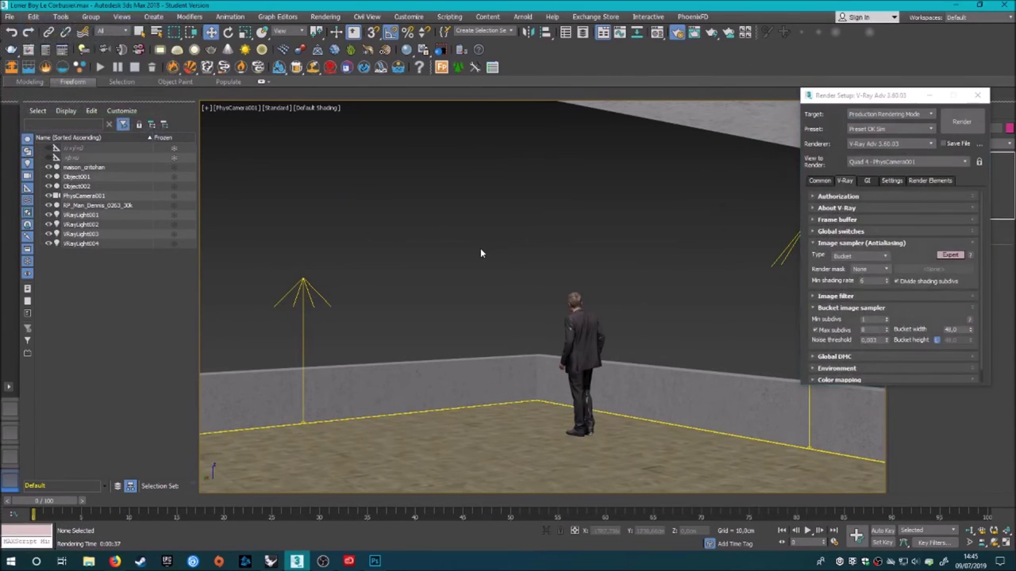
click(958, 123)
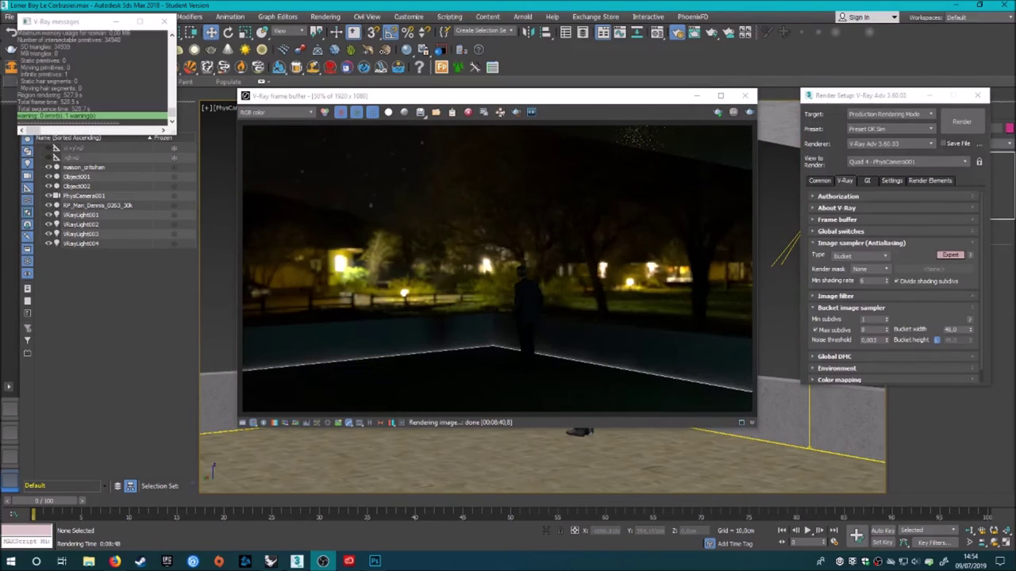
Save the RGB render as Loner Boy Le Corbusier.jpg in the Loner Boy Le Corbusier folder
click(420, 112)
click(34, 116)
scroll(357, 215, down, 1)
double_click(476, 212)
double_click(78, 83)
double_click(87, 83)
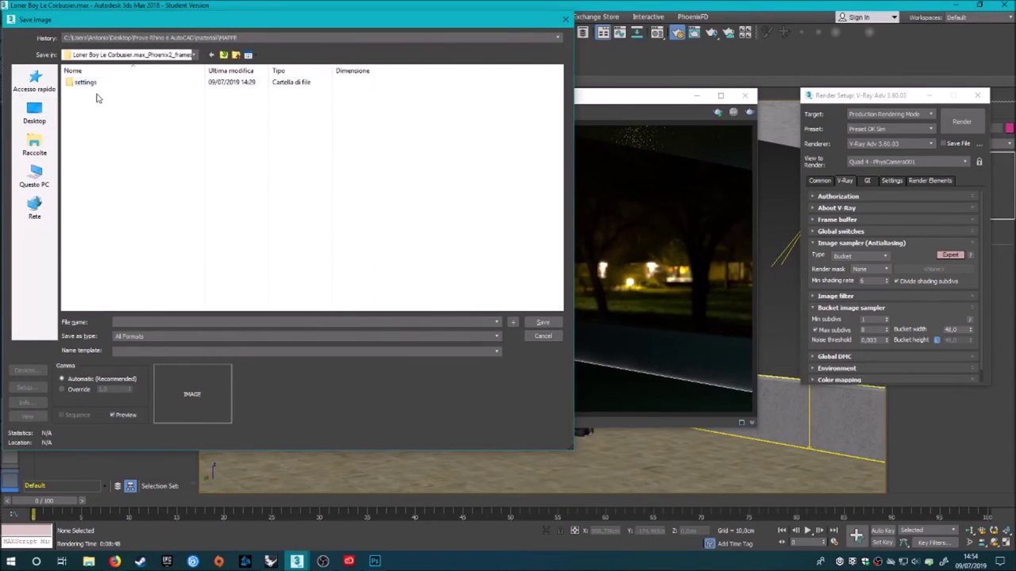
click(223, 55)
click(143, 336)
click(146, 414)
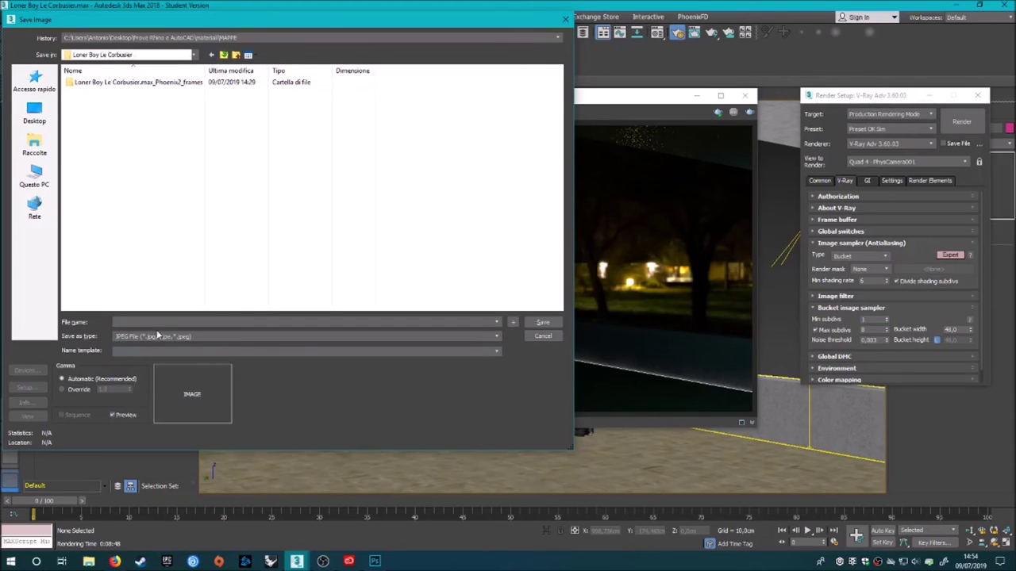
click(159, 324)
text(Loner Boy Le Corbusier)
key(Return)
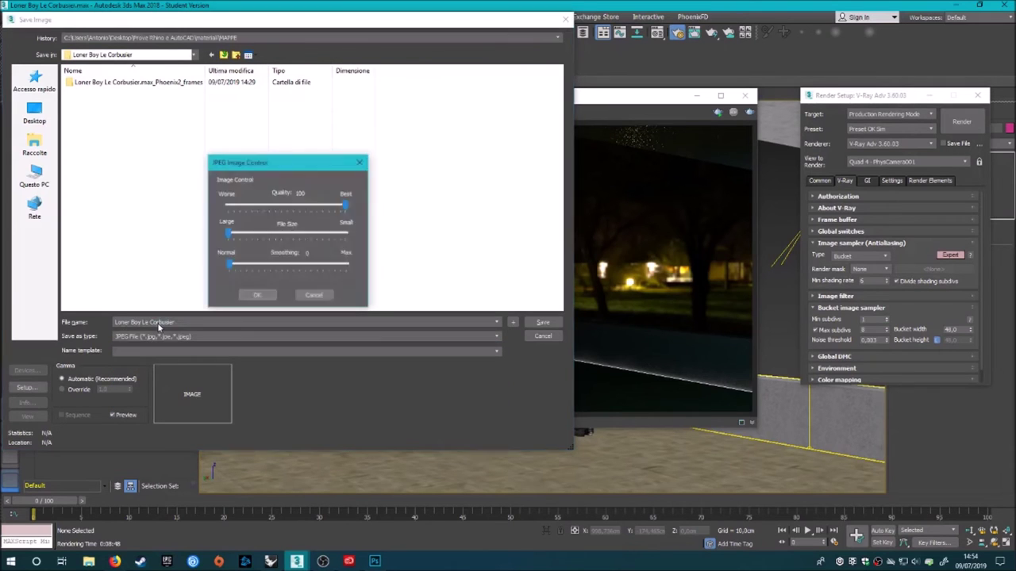
click(246, 295)
Switch the frame buffer to the VRayWireColor channel and save it as a JPEG
click(310, 113)
click(282, 143)
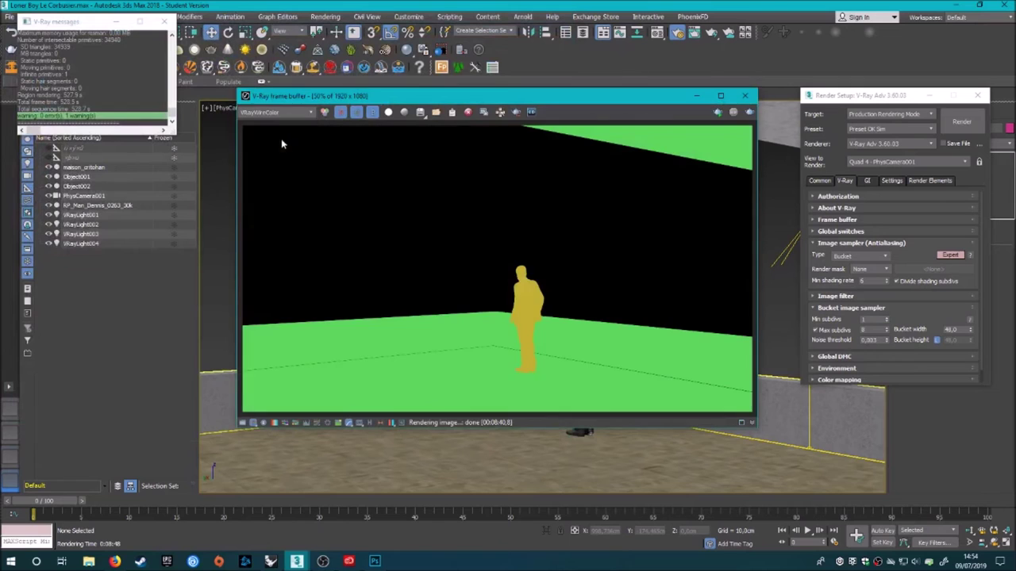
click(421, 112)
double_click(186, 323)
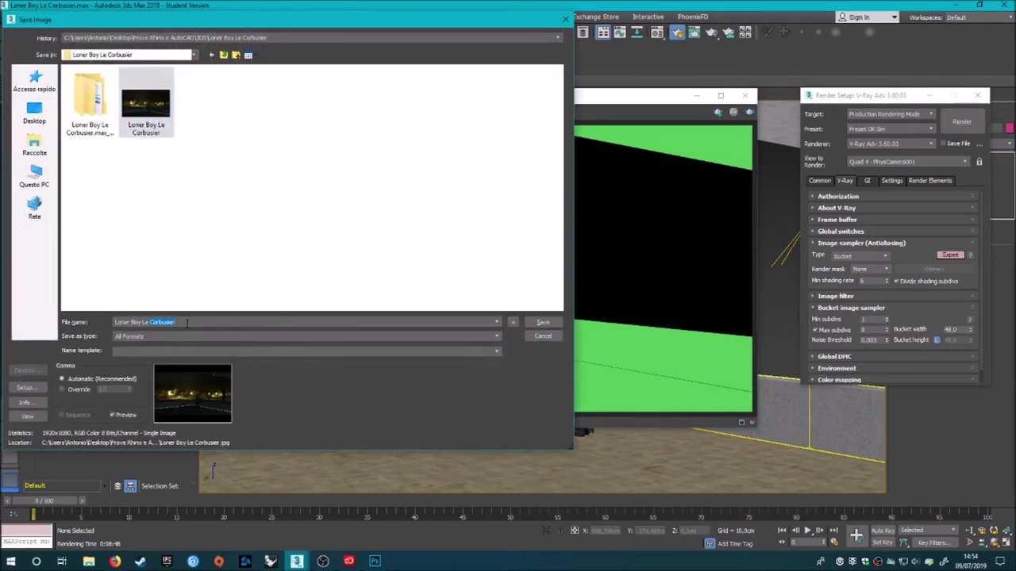
click(129, 338)
click(148, 396)
click(543, 322)
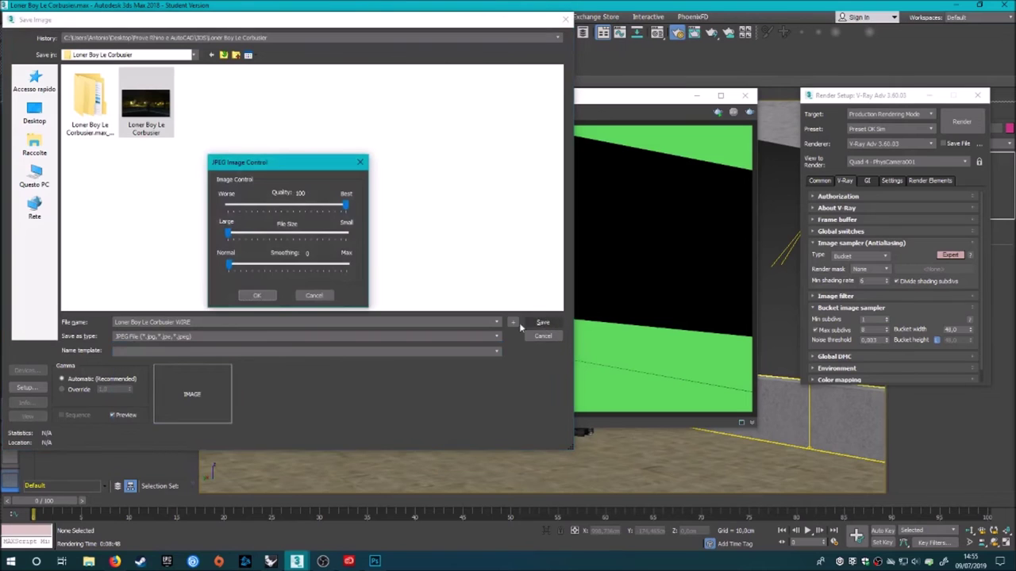
click(258, 296)
Open Loner Boy Le Corbusier.jpg in Photoshop
click(696, 96)
click(375, 561)
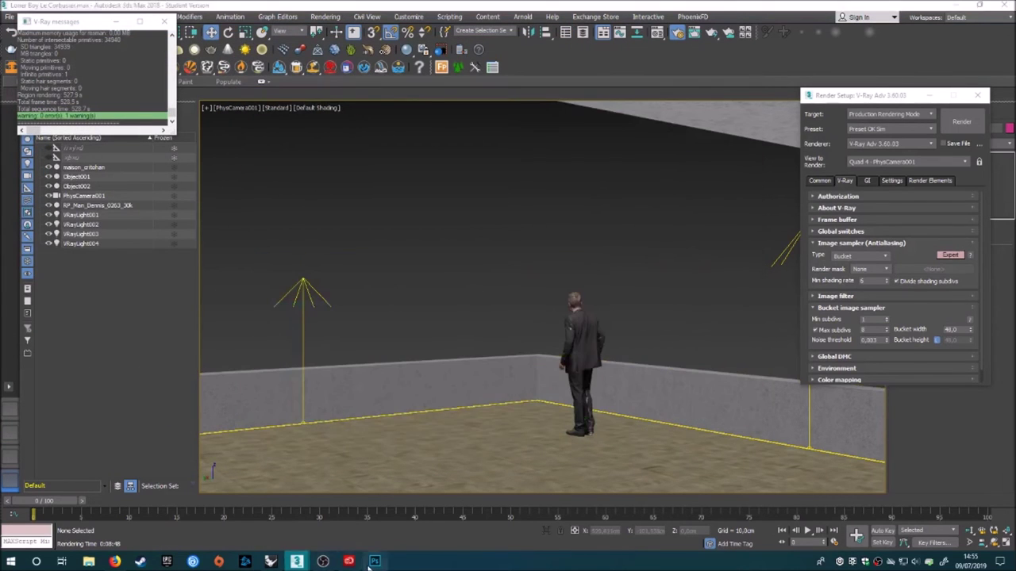
click(39, 176)
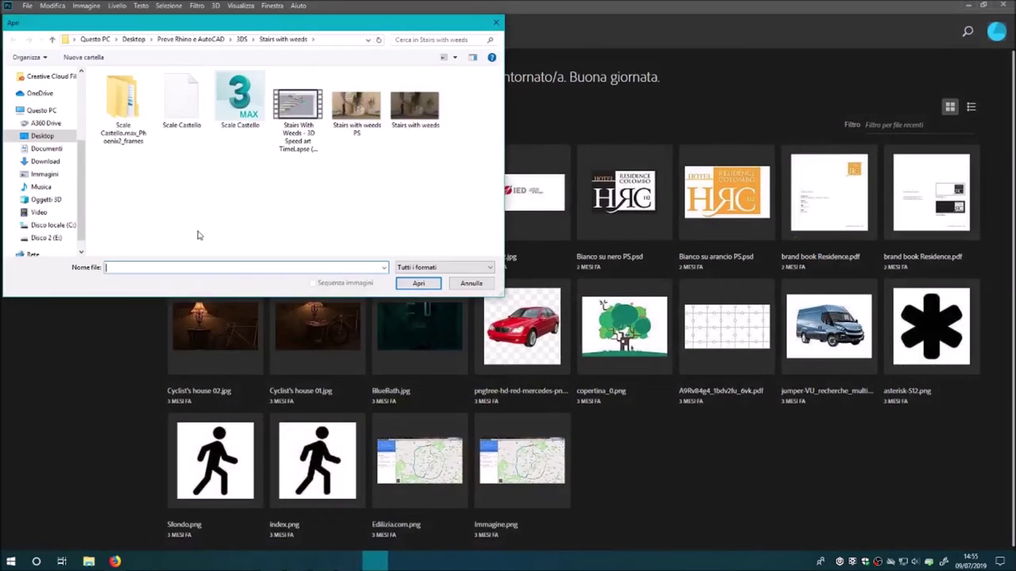
click(242, 39)
double_click(160, 92)
click(238, 103)
click(409, 283)
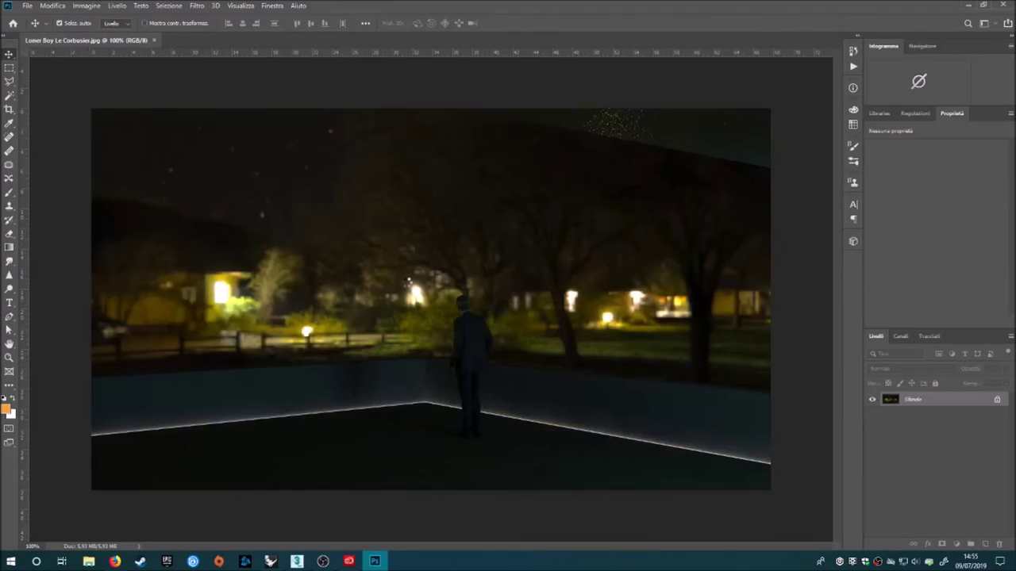
click(115, 561)
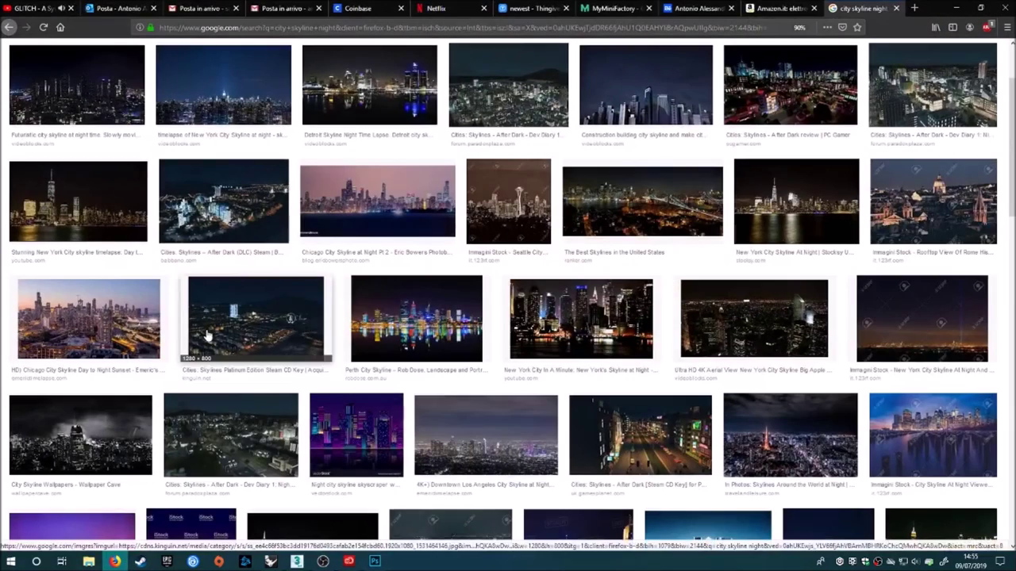
Preview the futuristic night city skyline in Google Images and choose to save it
click(254, 111)
click(104, 101)
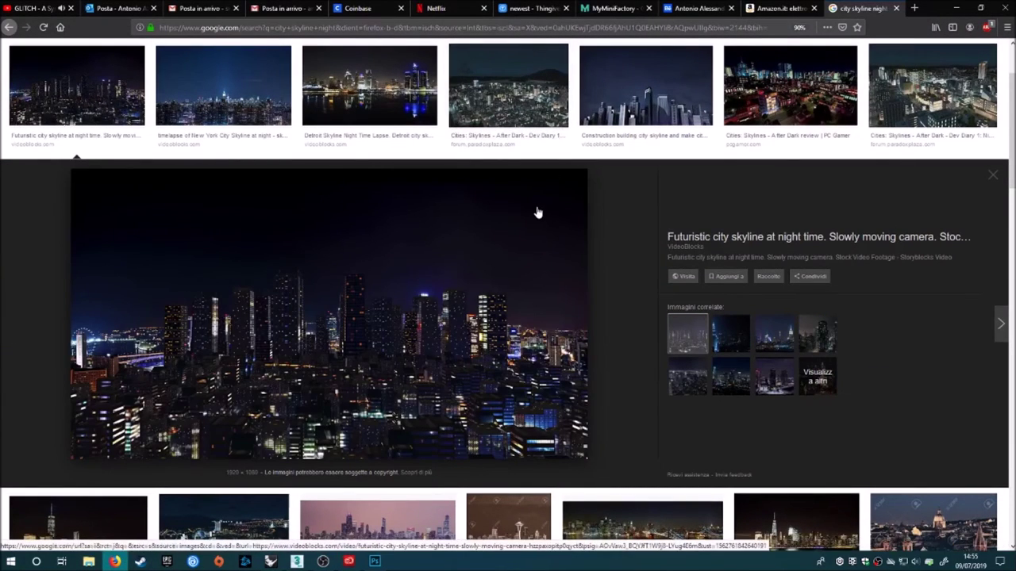
scroll(460, 249, down, 1)
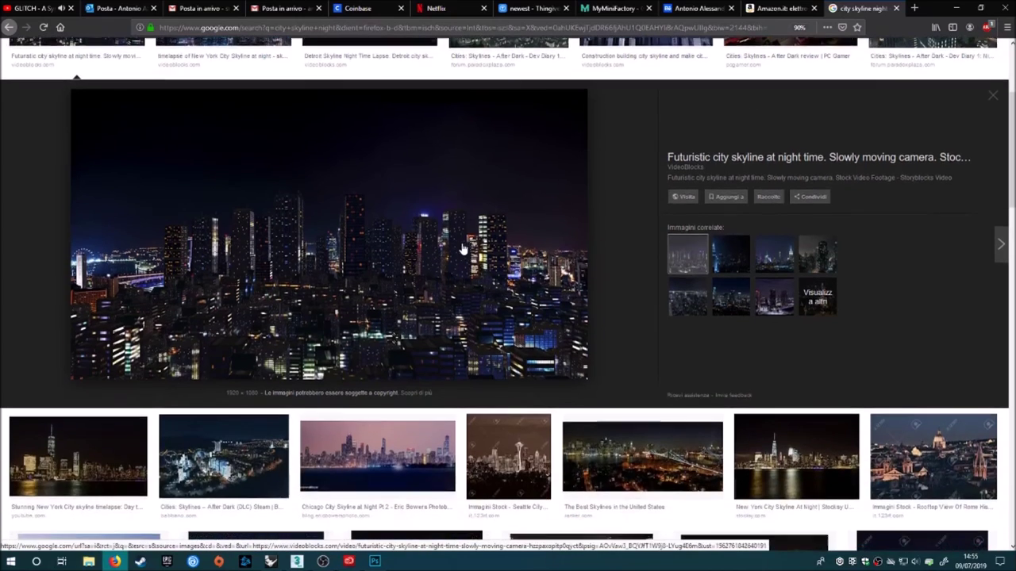
scroll(431, 263, up, 2)
scroll(373, 310, down, 1)
right_click(323, 344)
click(386, 471)
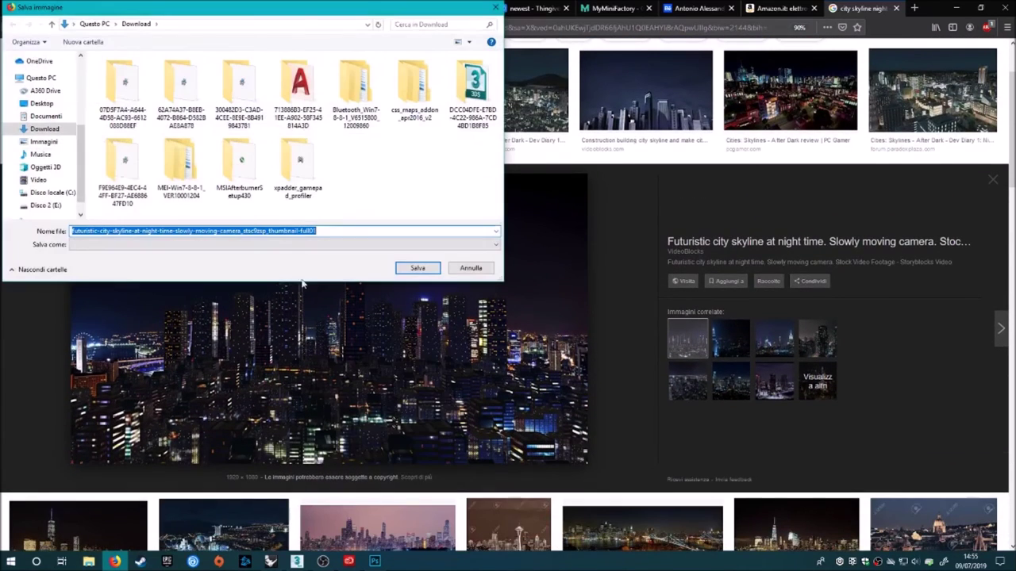
Save the skyline image into the MAPPE project folder and return to Photoshop
click(54, 107)
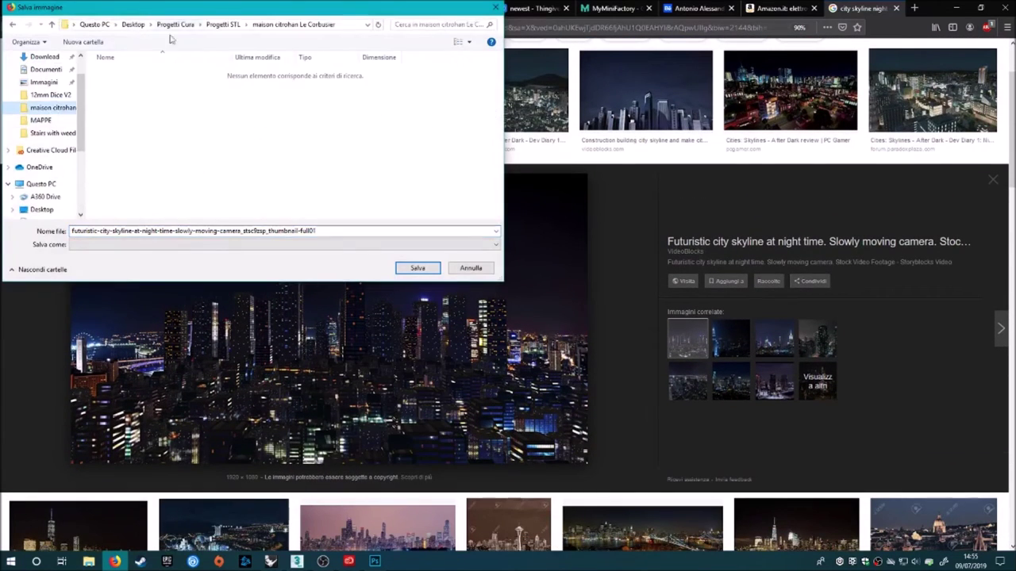
click(59, 95)
click(41, 120)
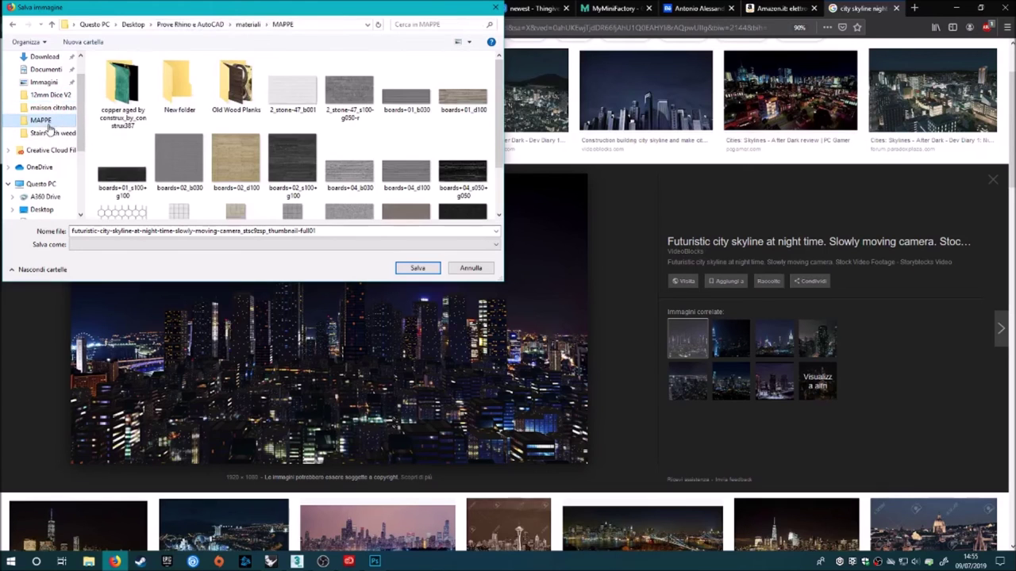
click(210, 24)
double_click(114, 70)
click(417, 268)
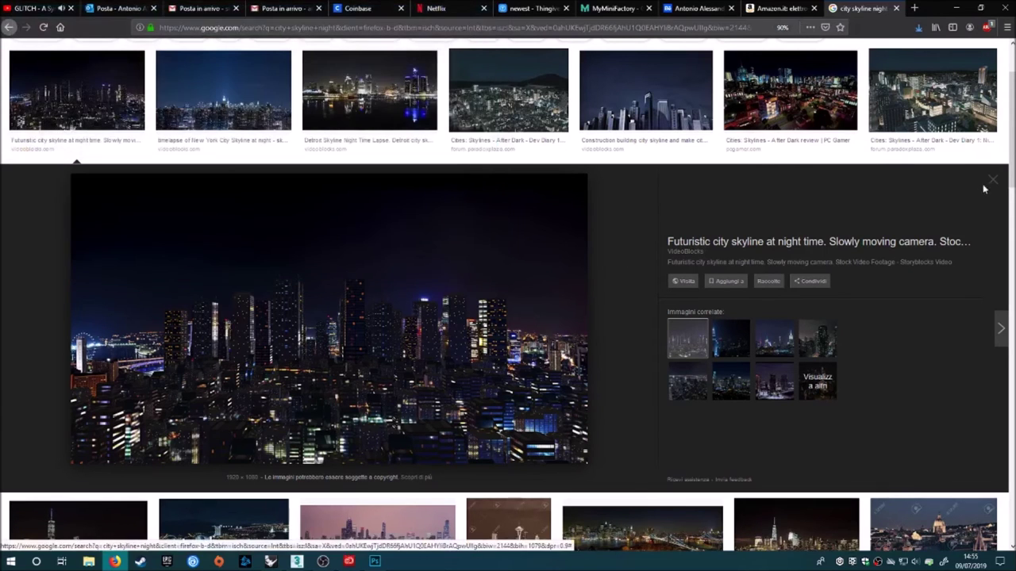
key(alt+Tab)
click(27, 6)
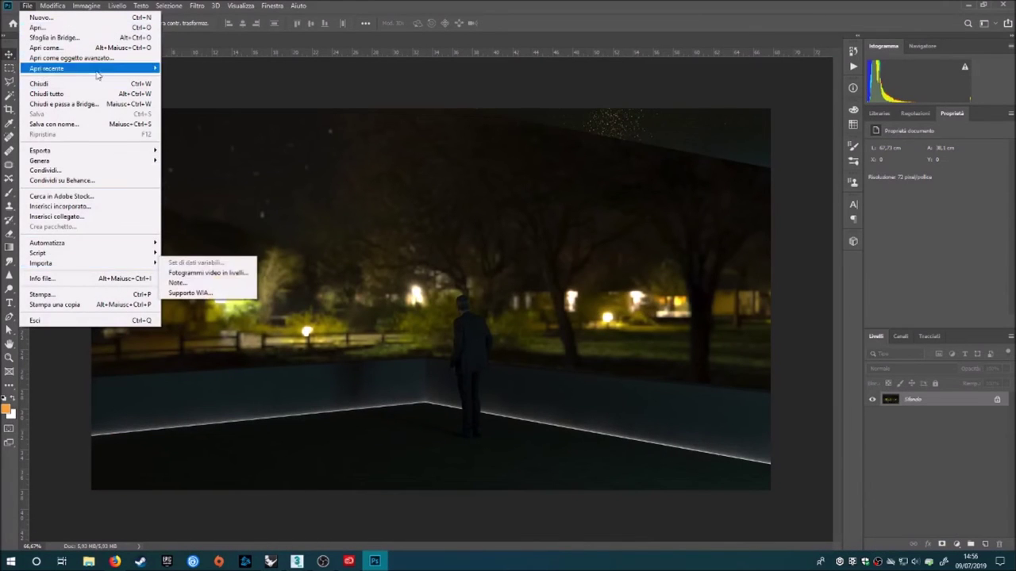
Open the WIRE render and the city skyline image together in Photoshop
click(38, 27)
ctrl+click(180, 91)
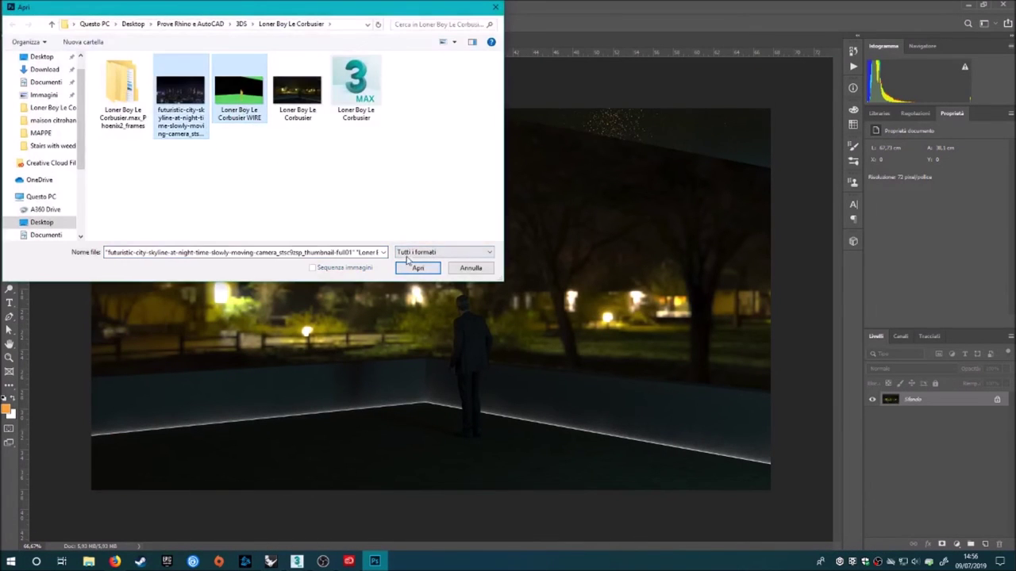
key(Return)
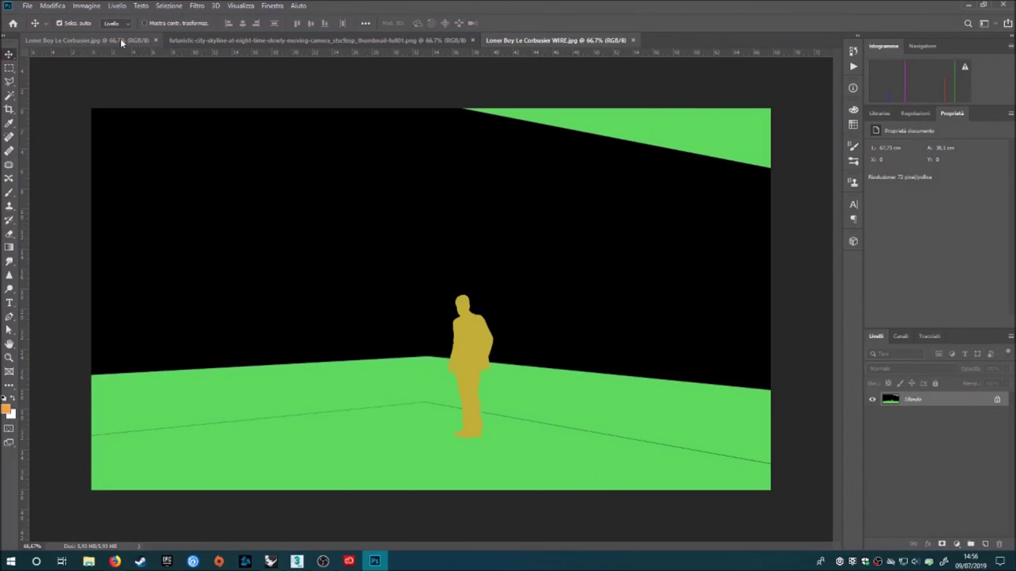
Place the WIRE render as a layer above Sfondo in the Loner Boy Le Corbusier document
click(123, 40)
click(533, 44)
drag(511, 40, 508, 41)
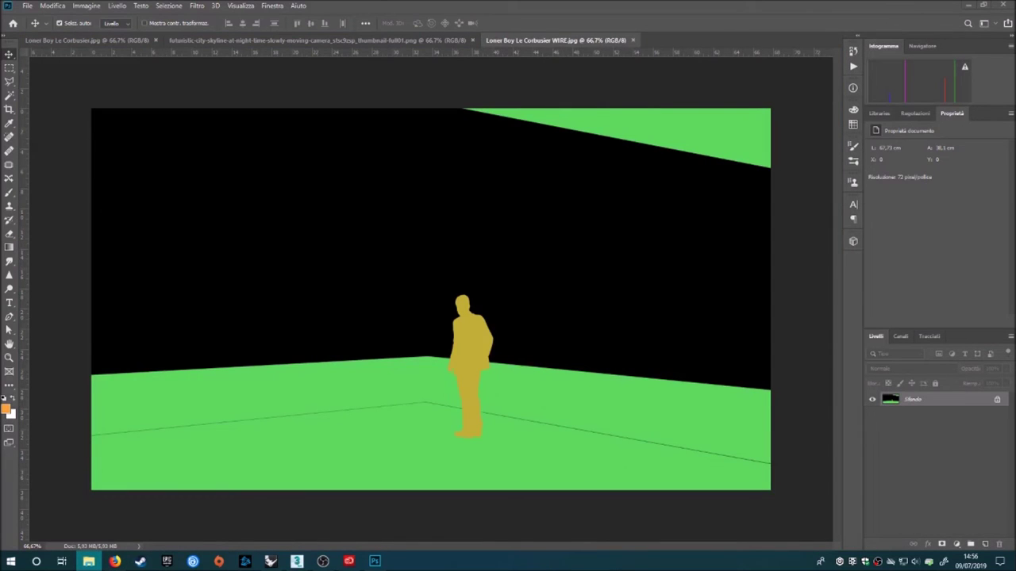
click(907, 428)
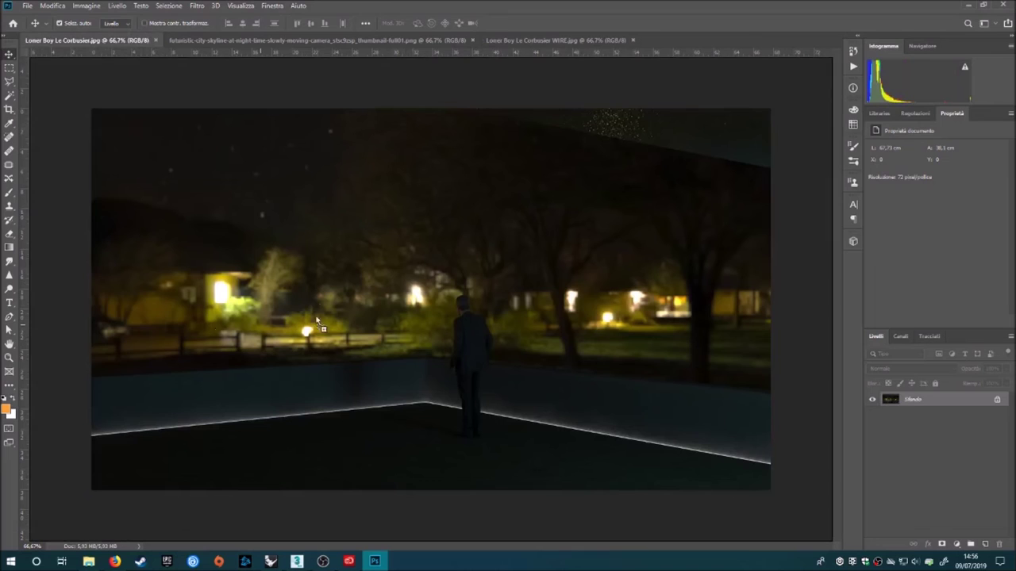
drag(152, 60, 315, 316)
key(Return)
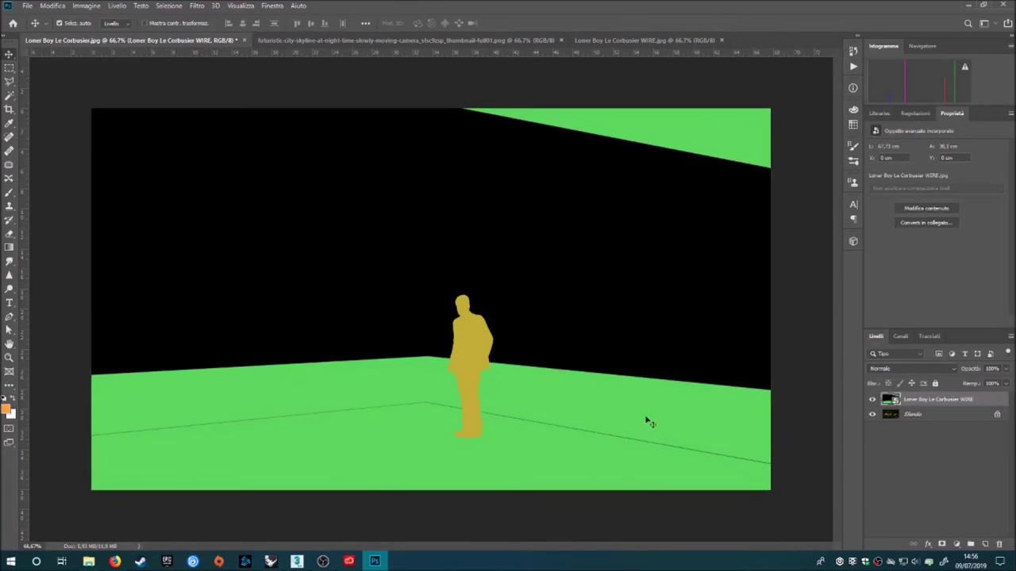
Rasterize the WIRE layer and duplicate Sfondo into Sfondo copia
right_click(904, 401)
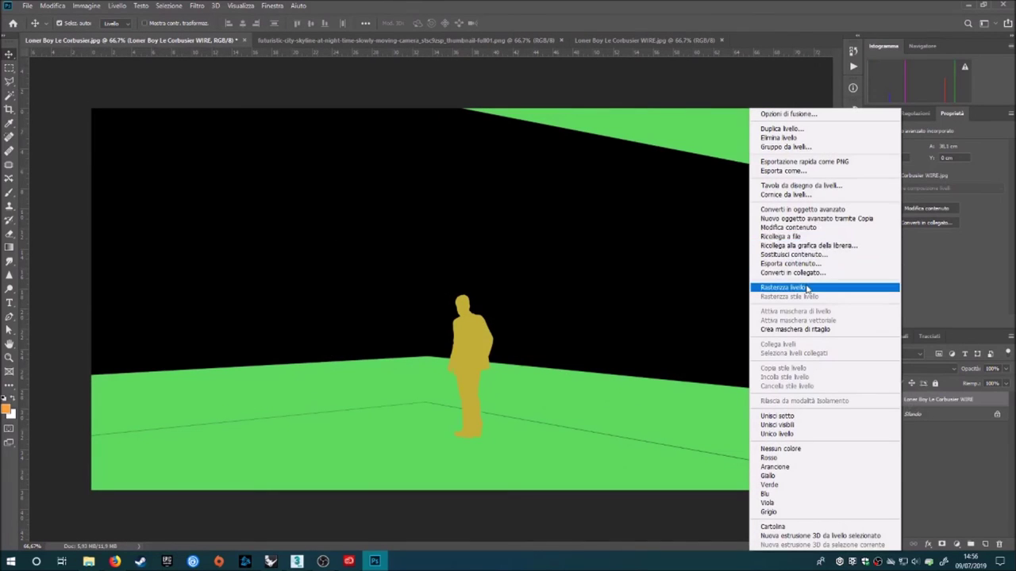
click(910, 452)
click(911, 414)
key(ctrl+j)
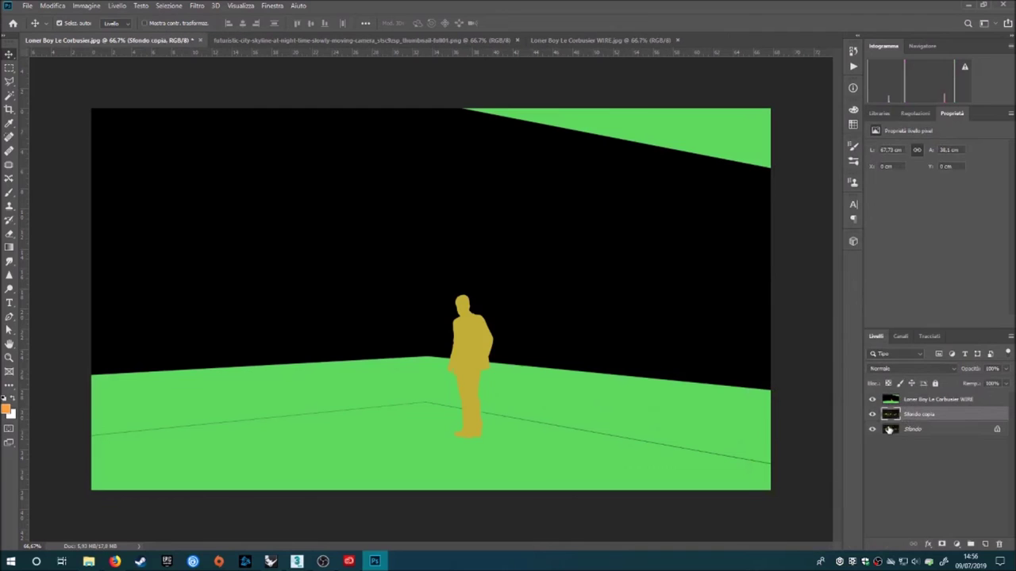
Place the city skyline as a rasterized top layer and hide it
drag(317, 310, 410, 296)
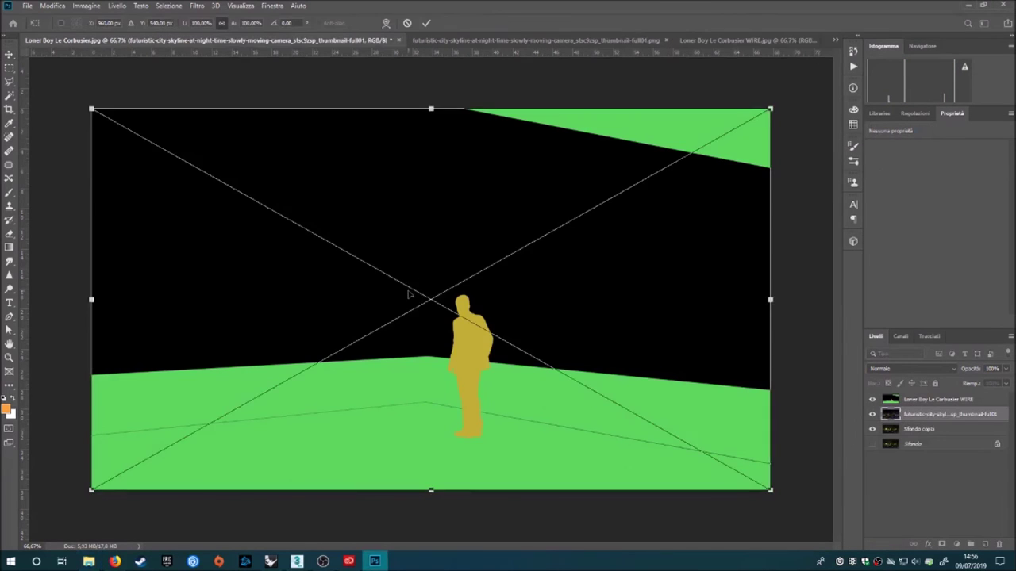
key(Return)
right_click(927, 414)
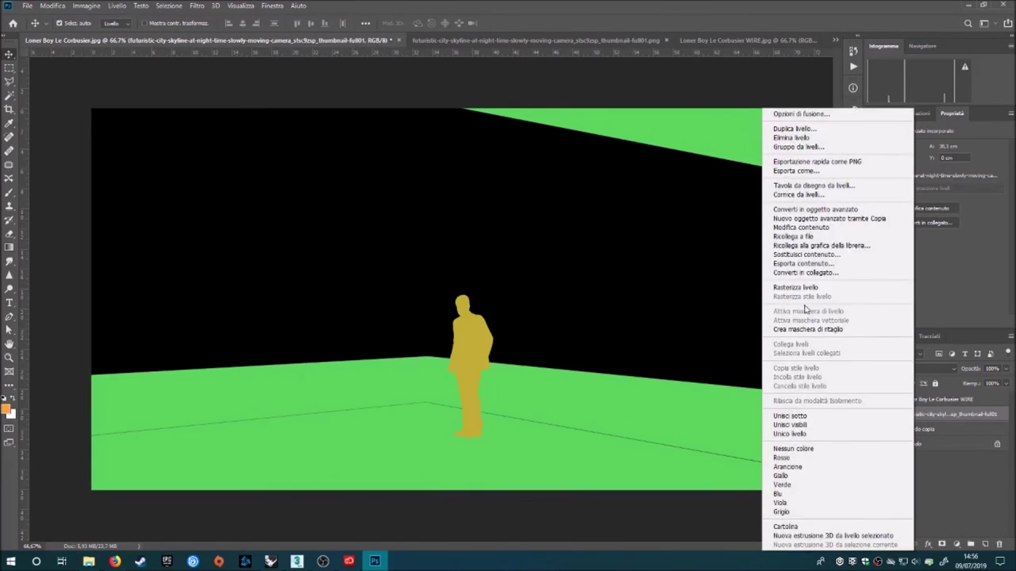
click(806, 308)
drag(917, 414, 916, 399)
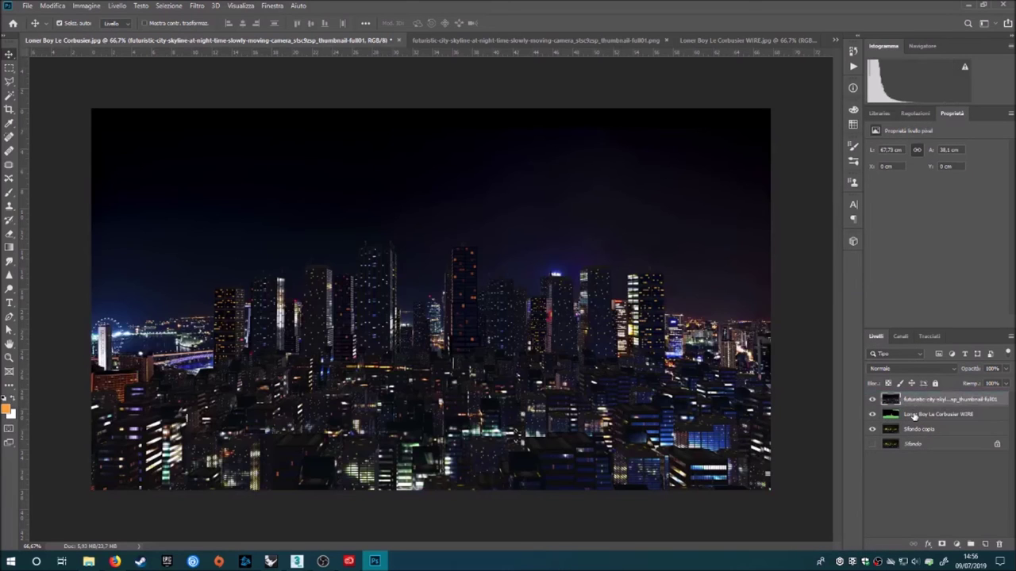
alt+click(873, 414)
alt+click(873, 414)
click(873, 399)
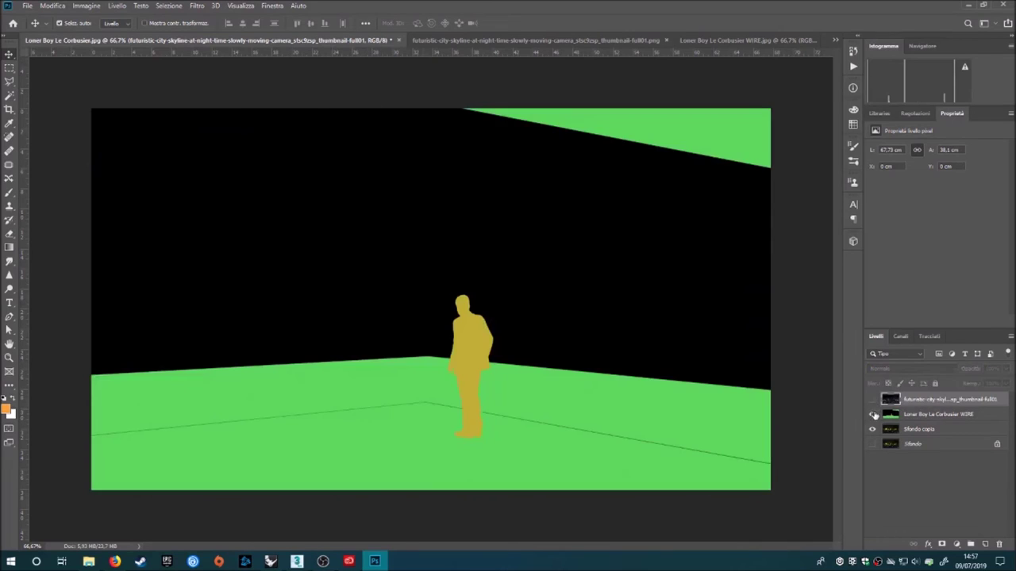
Magic Wand the black sky on the WIRE layer and delete it from Sfondo copia
click(937, 414)
key(w)
click(403, 202)
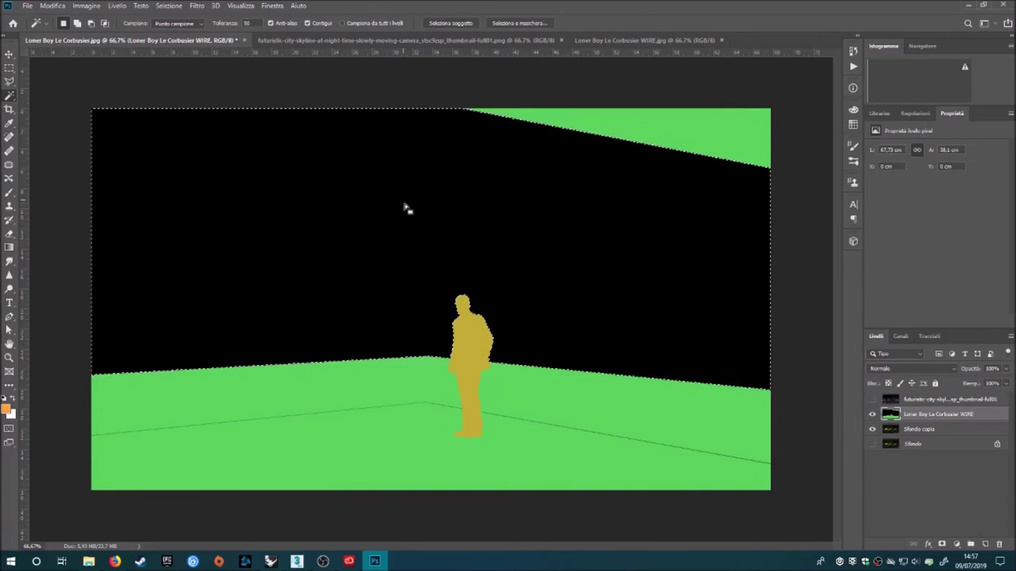
click(921, 428)
click(873, 414)
key(Delete)
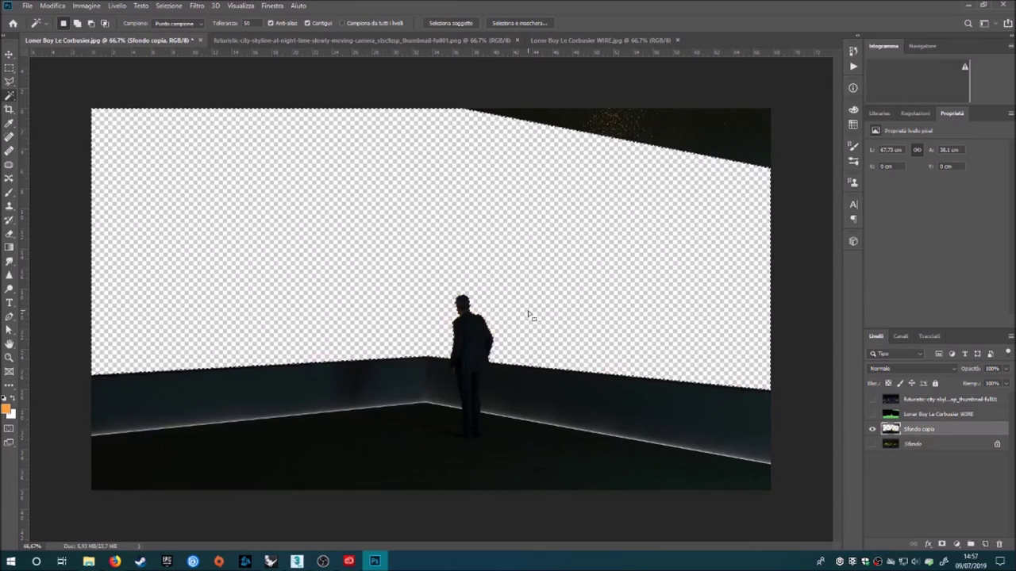
key(ctrl+d)
Show the skyline layer and move it beneath Sfondo copia
key(v)
click(872, 399)
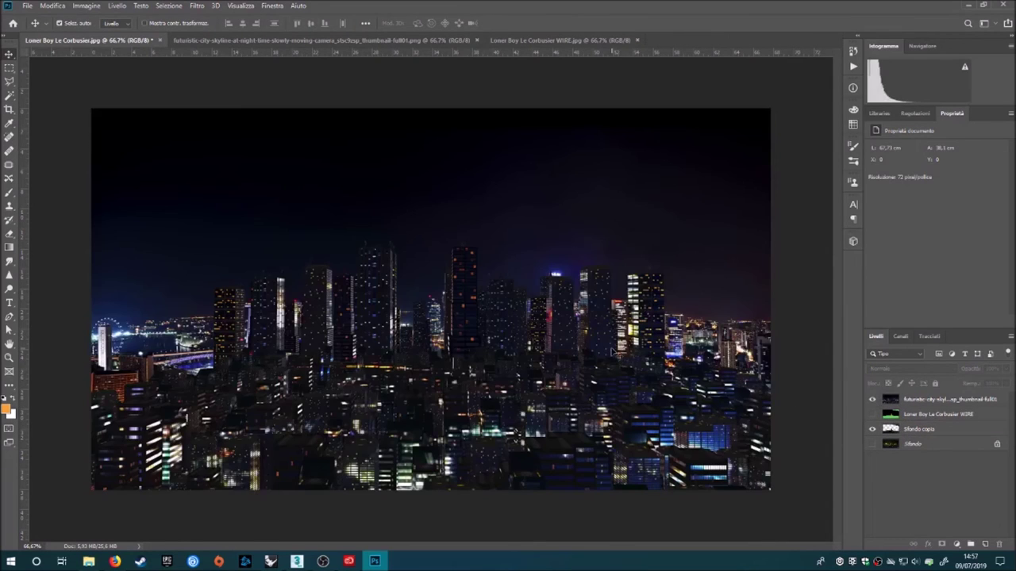
drag(915, 401, 891, 425)
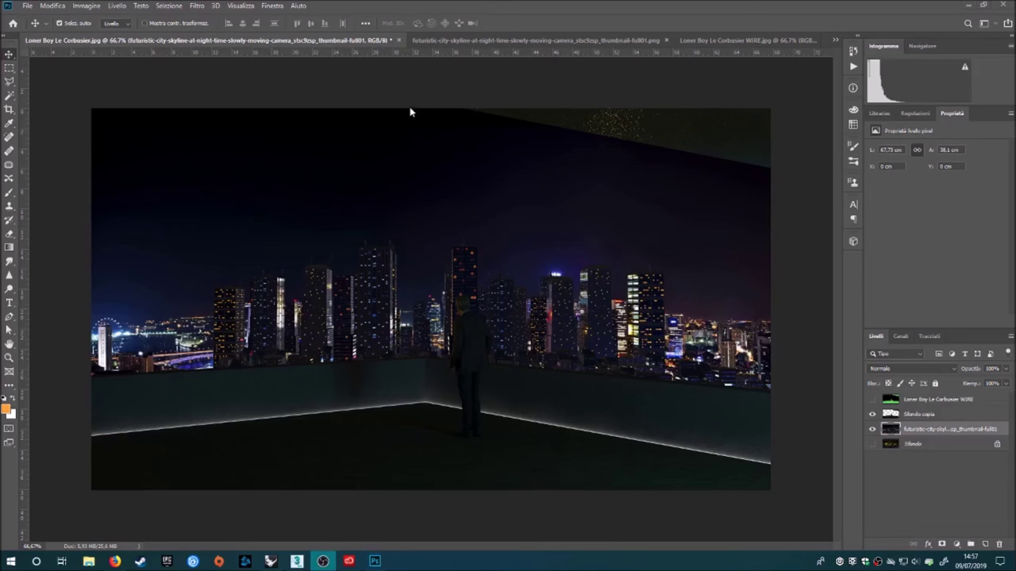
click(666, 40)
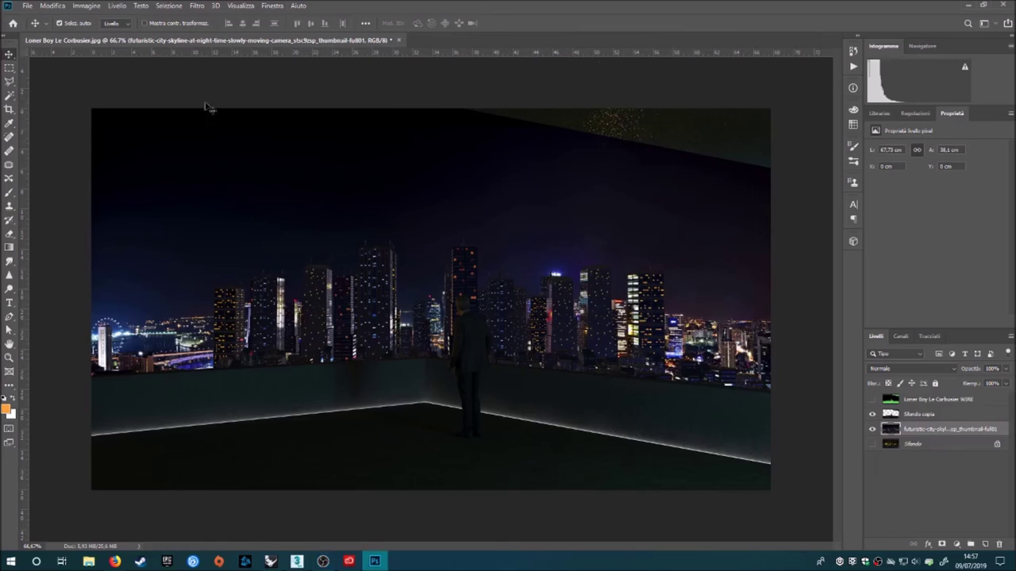
Delete the WIRE layer
click(919, 414)
click(925, 431)
click(873, 401)
click(873, 400)
click(921, 399)
key(Delete)
Merge the skyline and Sfondo copia layers into one with Ctrl+E
click(197, 5)
click(287, 167)
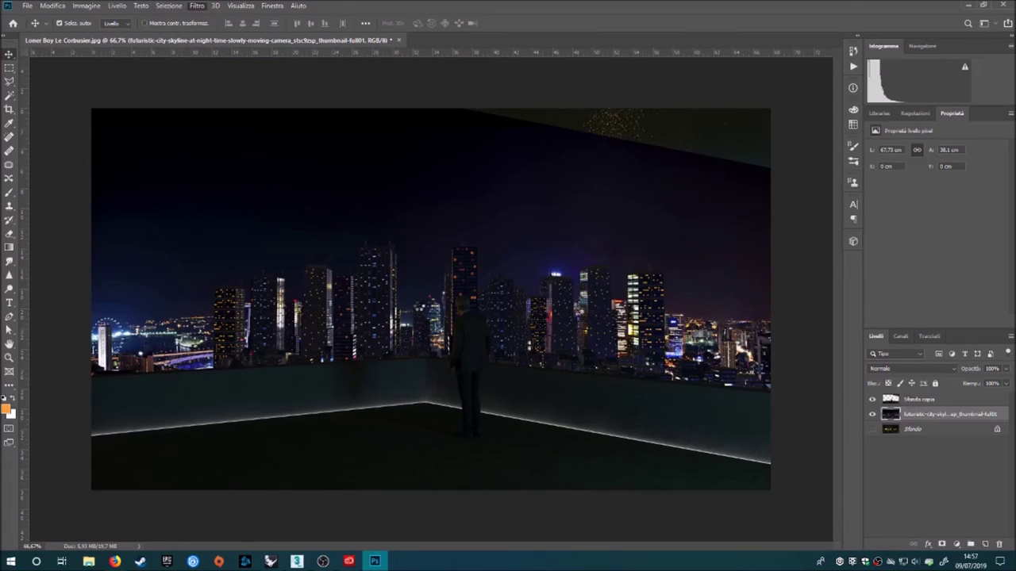
click(822, 532)
click(920, 400)
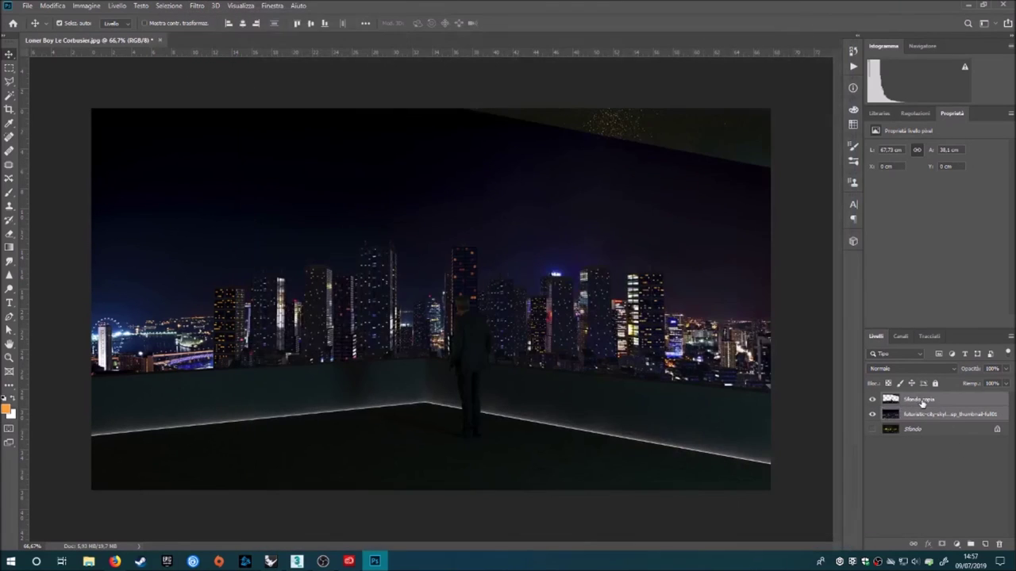
key(ctrl+g)
key(ctrl+z)
key(ctrl+e)
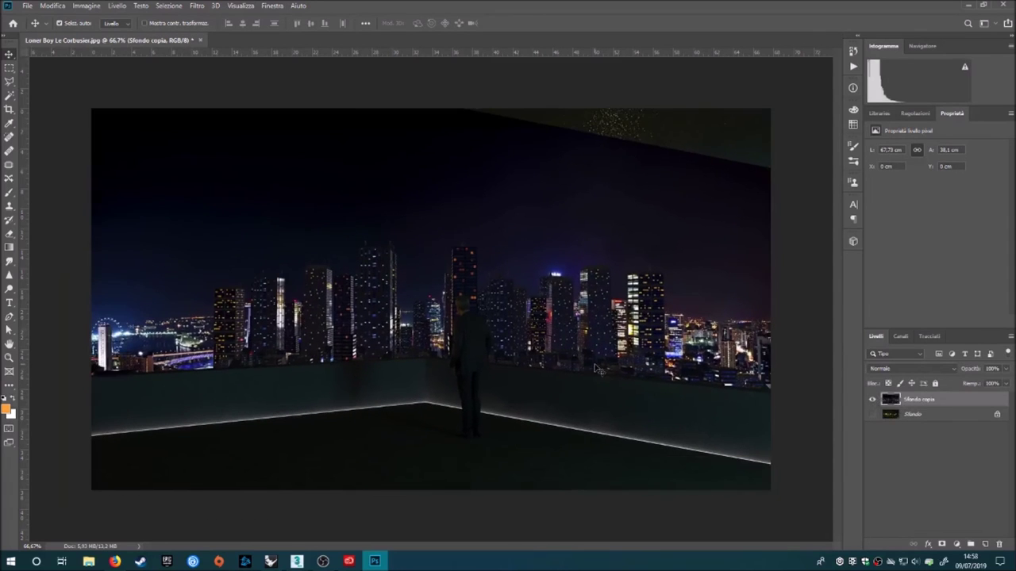
Apply Camera Raw: temperature -5, exposure +0,10, contrast +25, texture +30, clarity +30
click(197, 5)
click(212, 70)
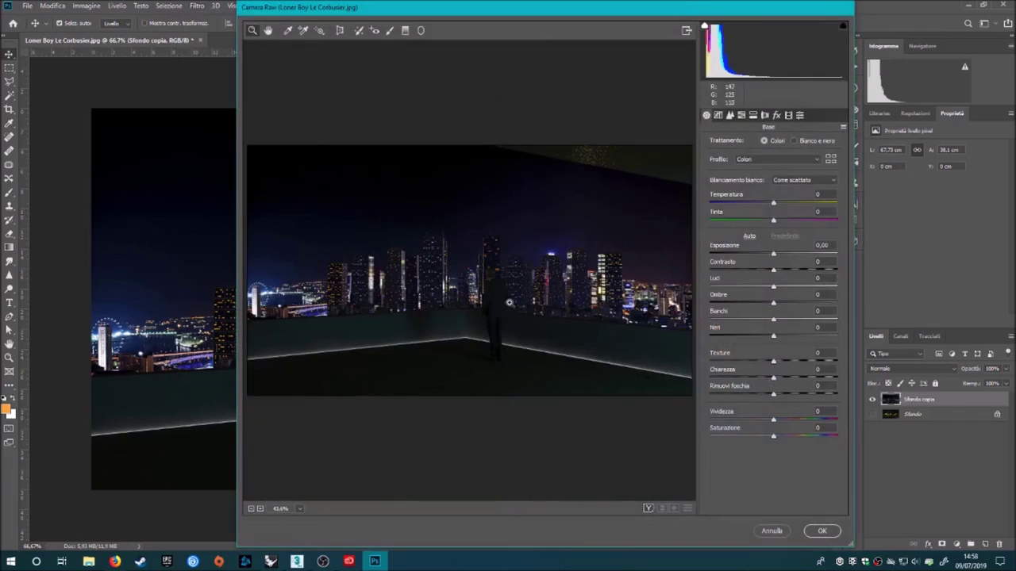
drag(774, 205, 771, 209)
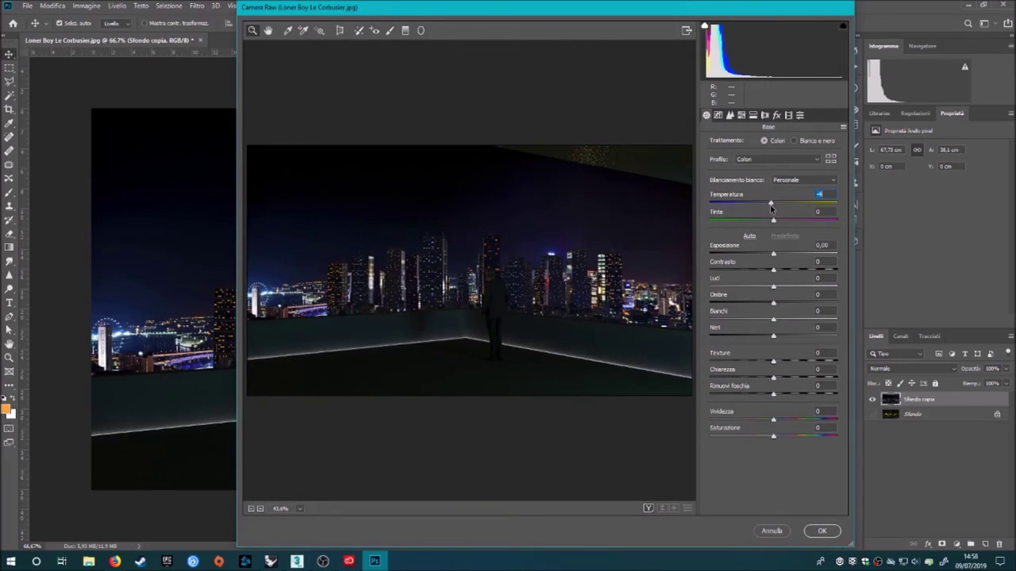
drag(773, 255, 776, 258)
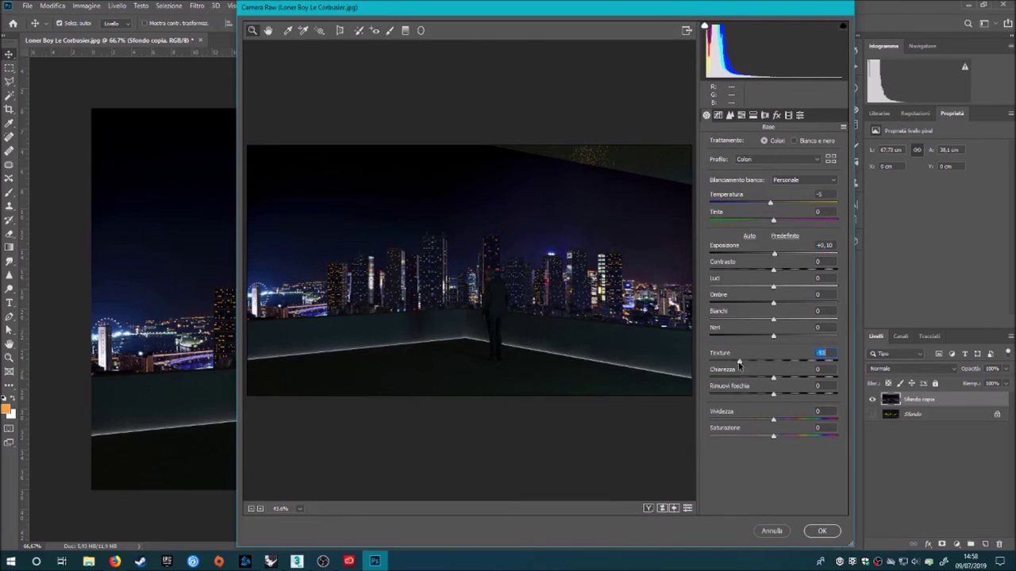
drag(709, 361, 873, 373)
text(30)
key(Tab)
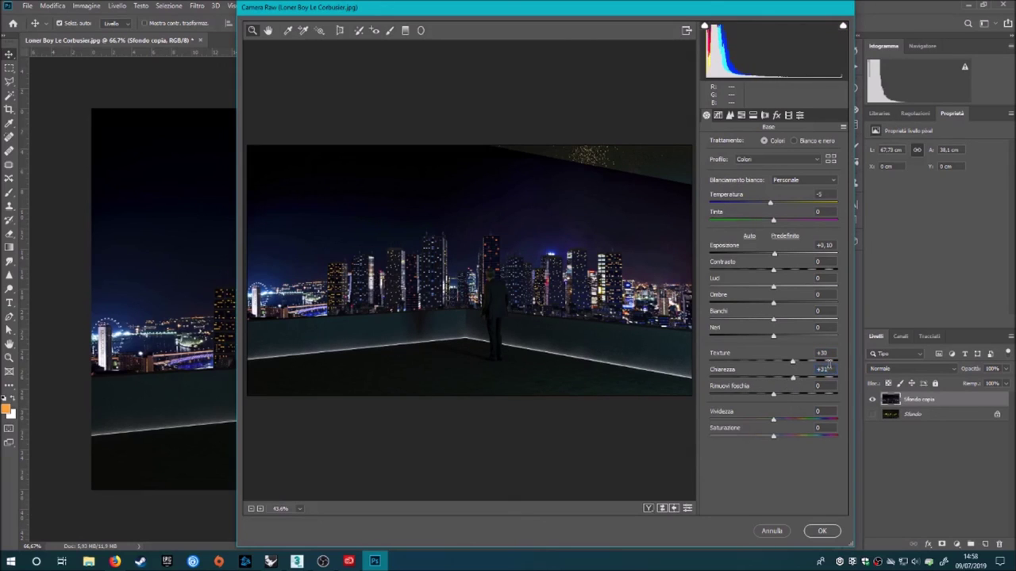
drag(778, 273, 786, 277)
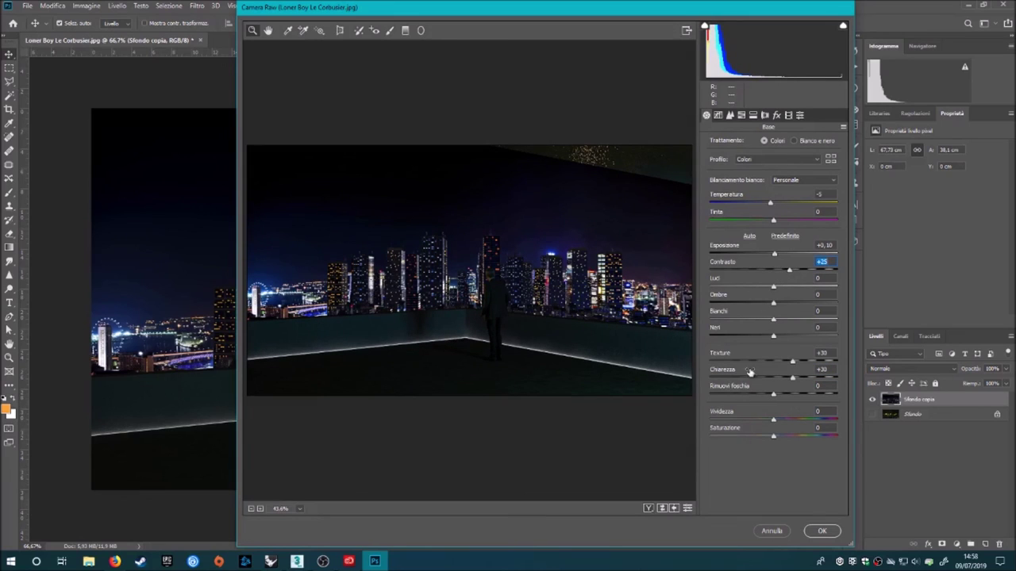
click(822, 531)
Toggle the graded layer's visibility to compare before and after
click(872, 400)
click(872, 400)
click(873, 400)
click(872, 400)
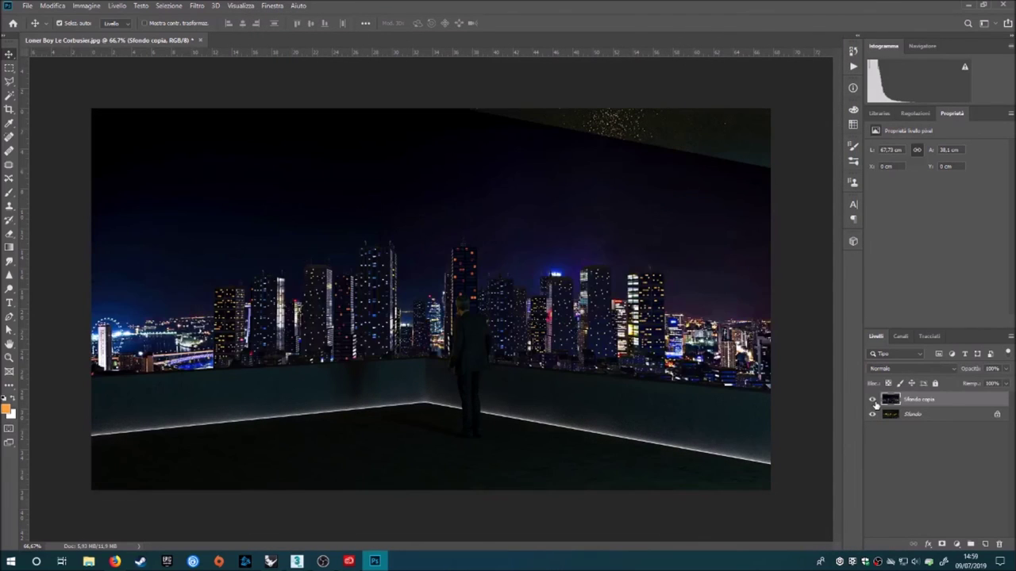
click(872, 400)
click(872, 400)
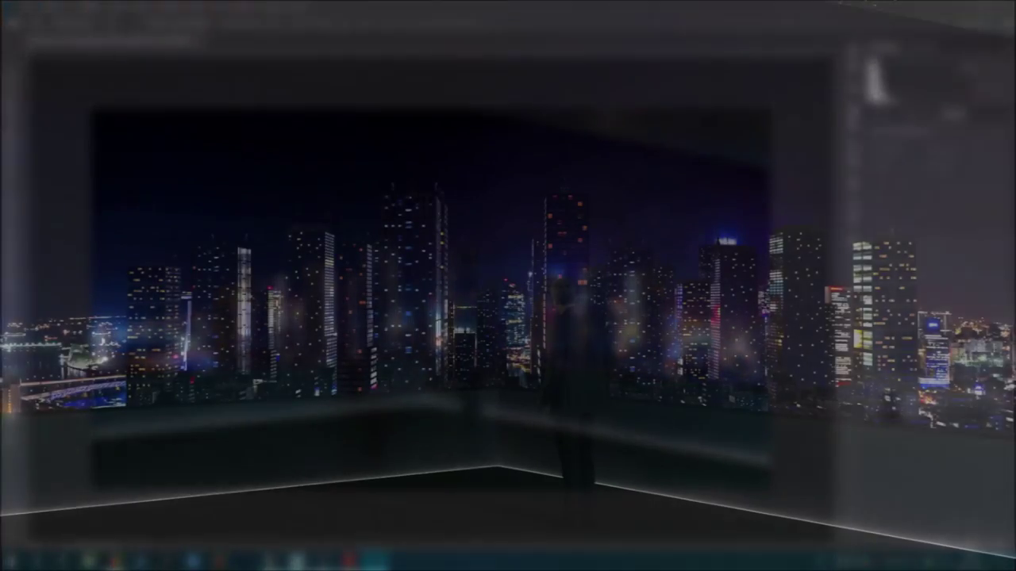